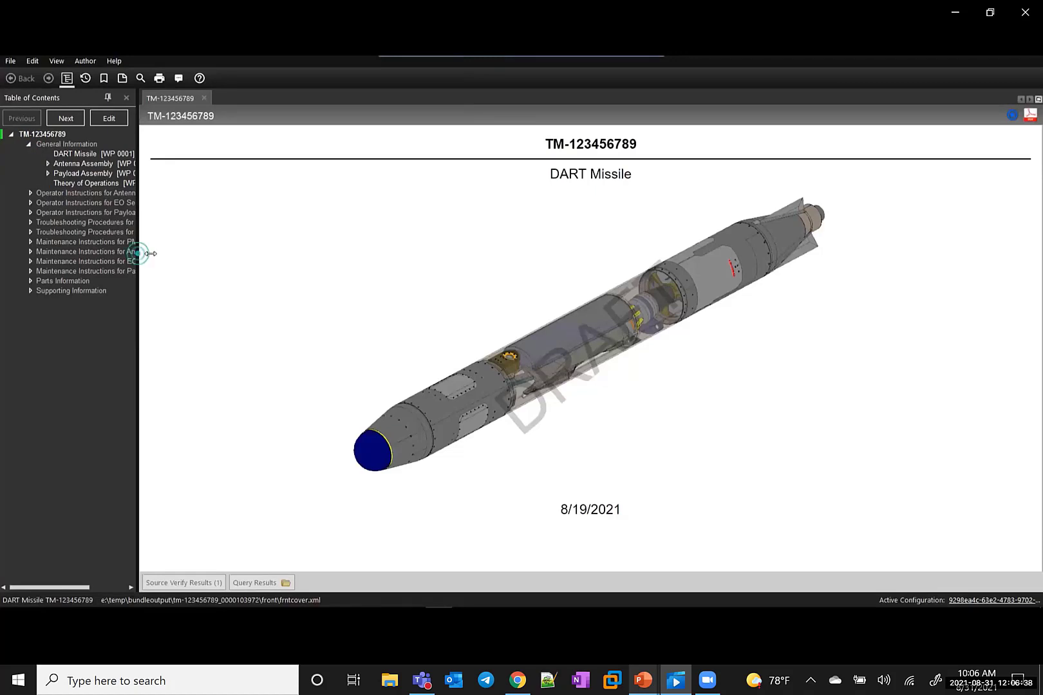
Widen the table of contents and expand the EO Seeker operator instructions, EO Seeker maintenance instructions and Parts Information sections.
left_click_drag(141, 253, 216, 254)
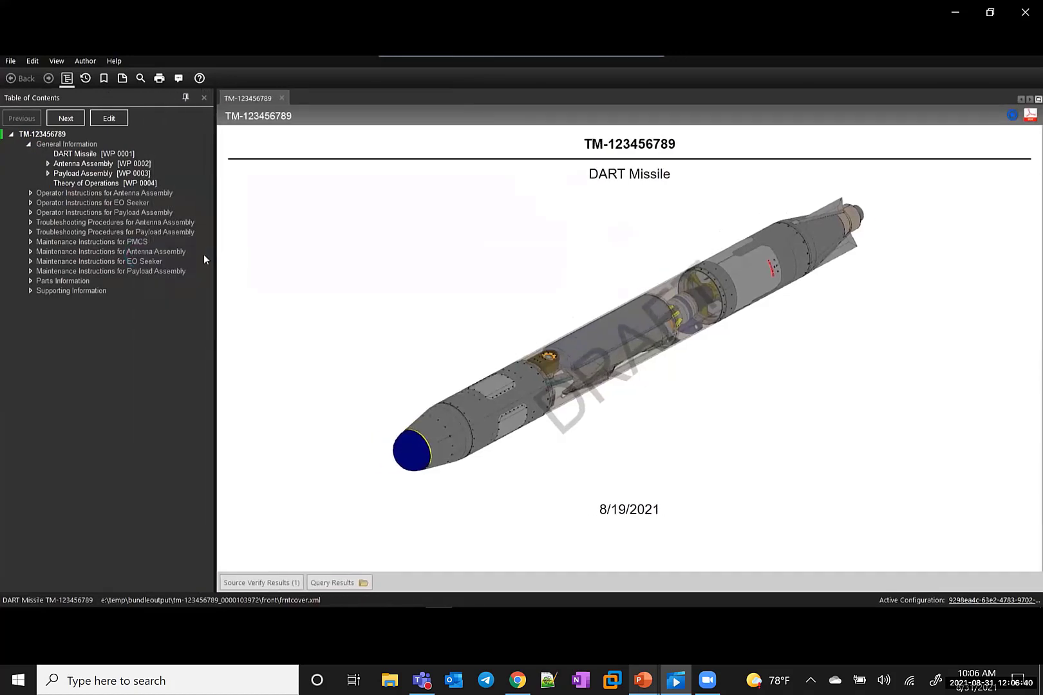
left_click(30, 203)
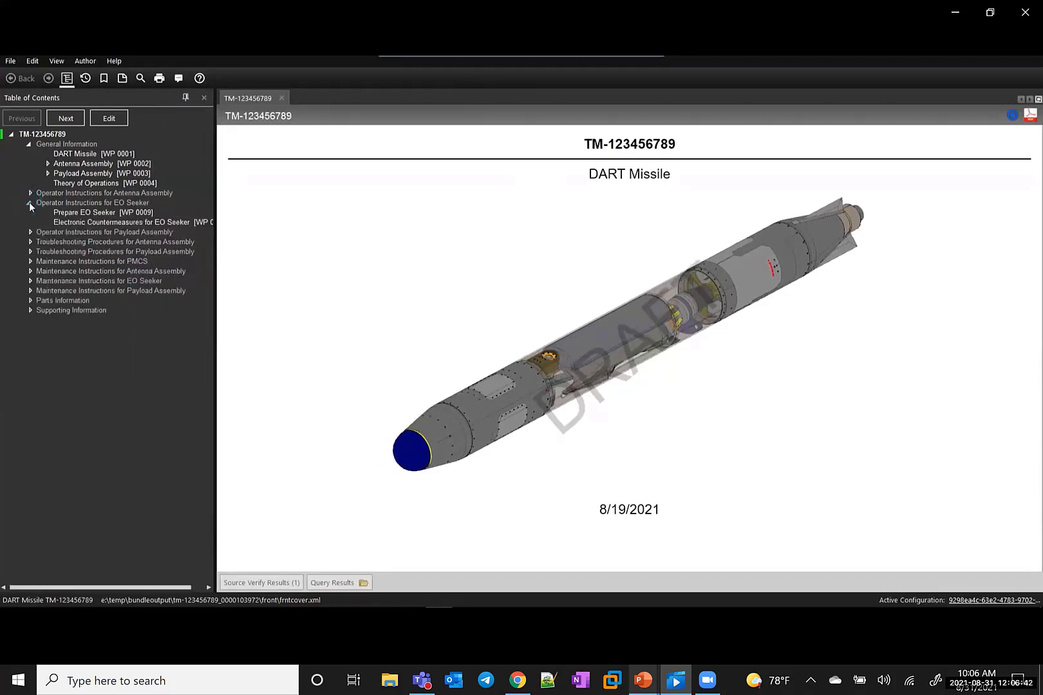
left_click(30, 282)
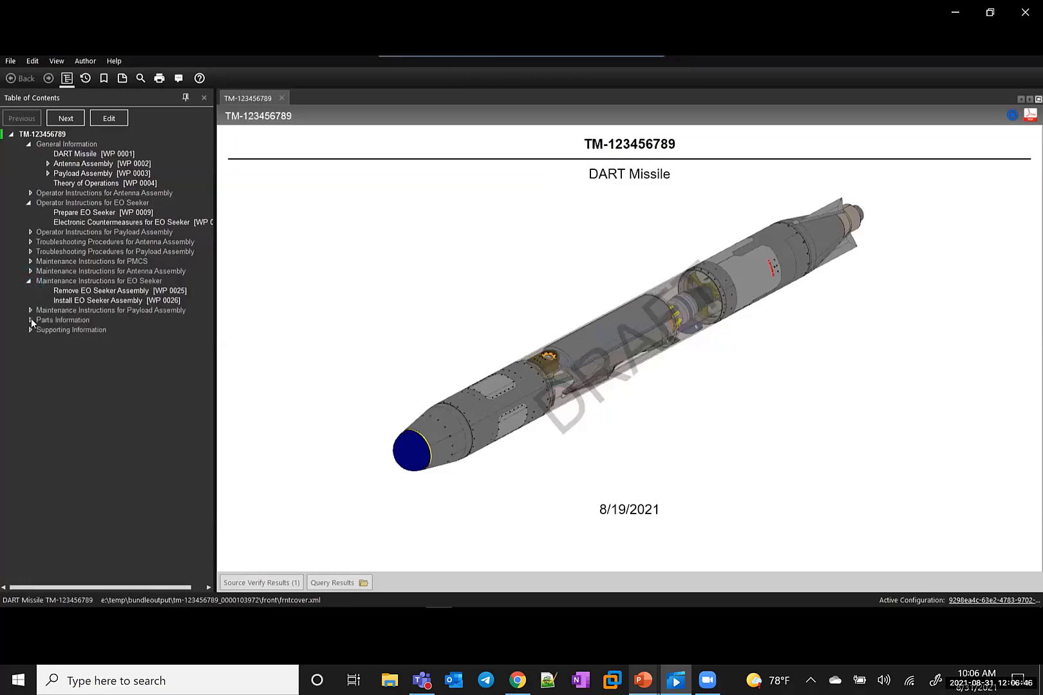
left_click(31, 320)
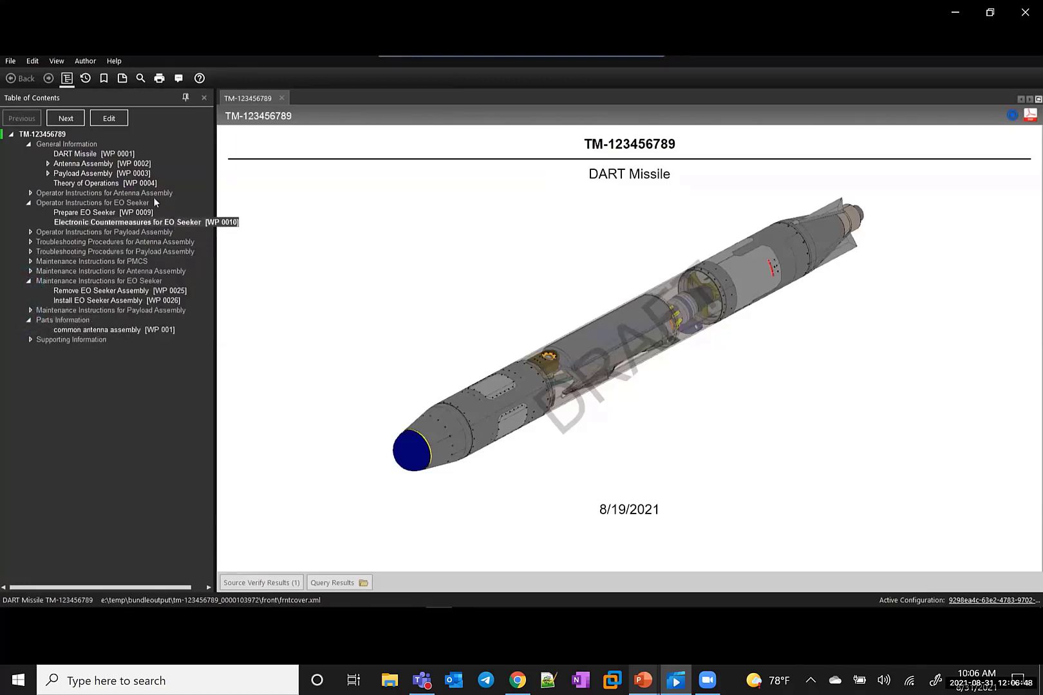
View the Theory of Operations work package and examine its DART Missile Parts figure up close, then collapse the figure pane.
left_click(127, 185)
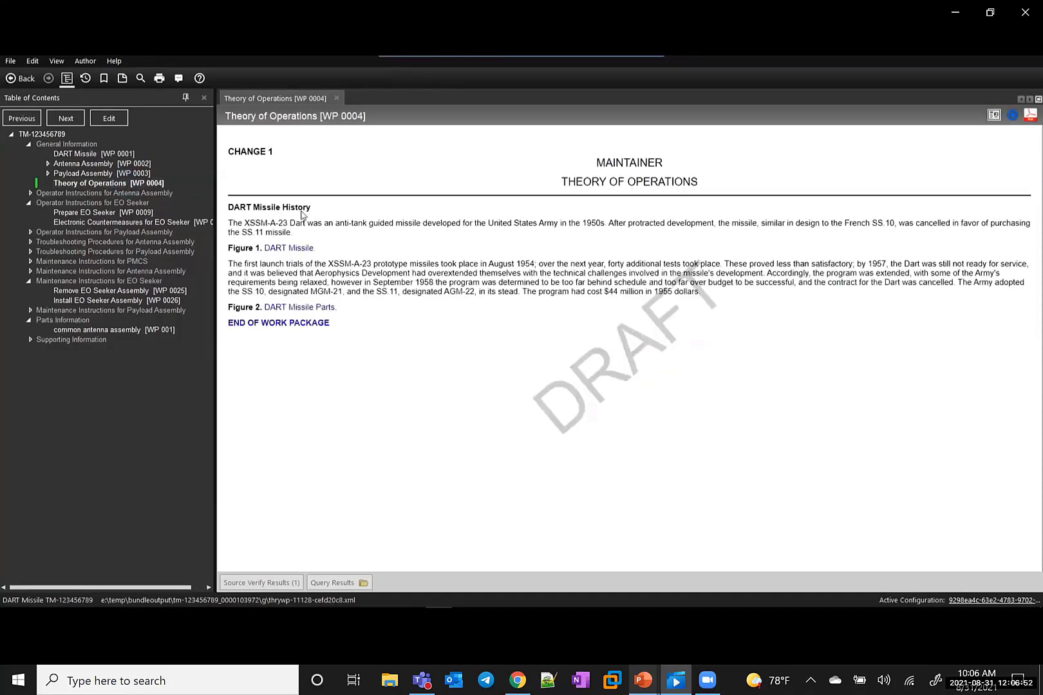
left_click(295, 253)
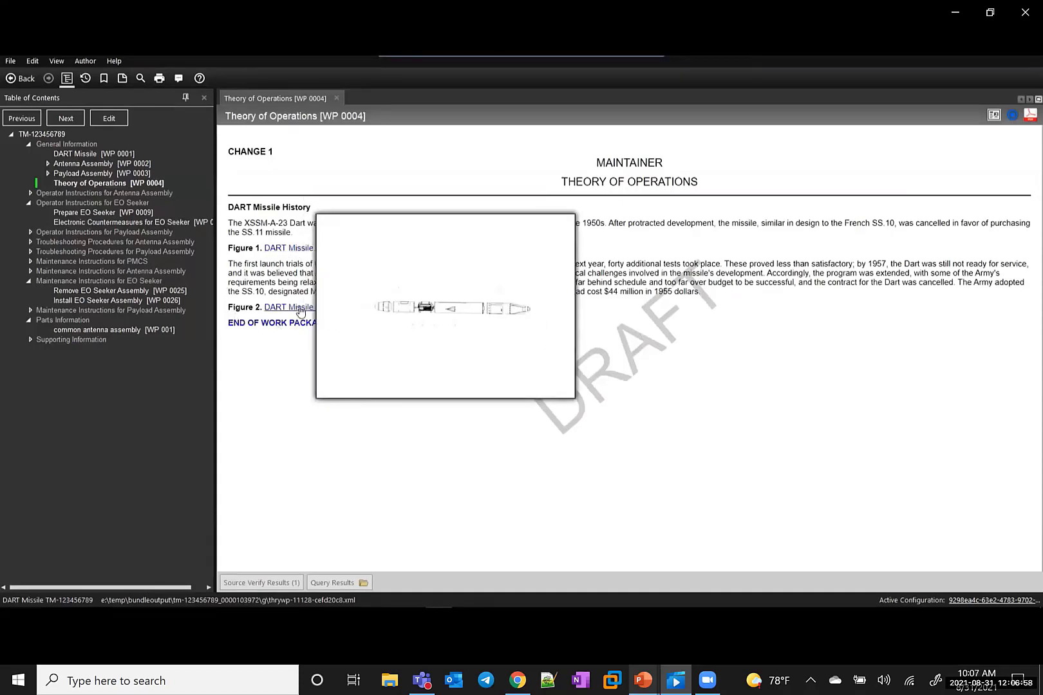
left_click(300, 310)
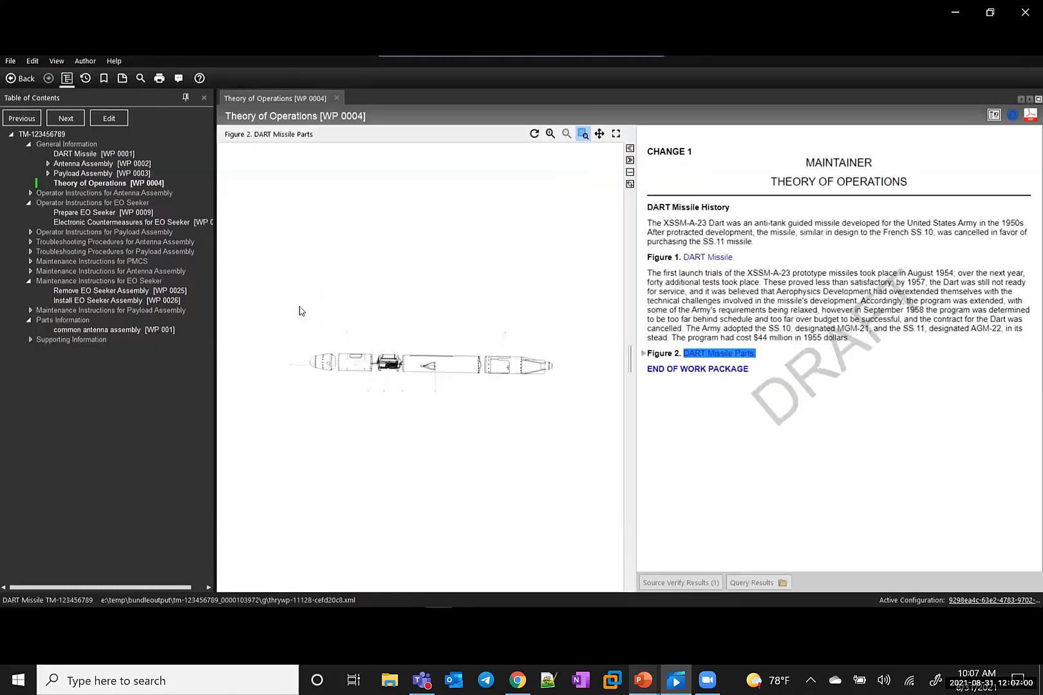
left_click(550, 134)
left_click(551, 134)
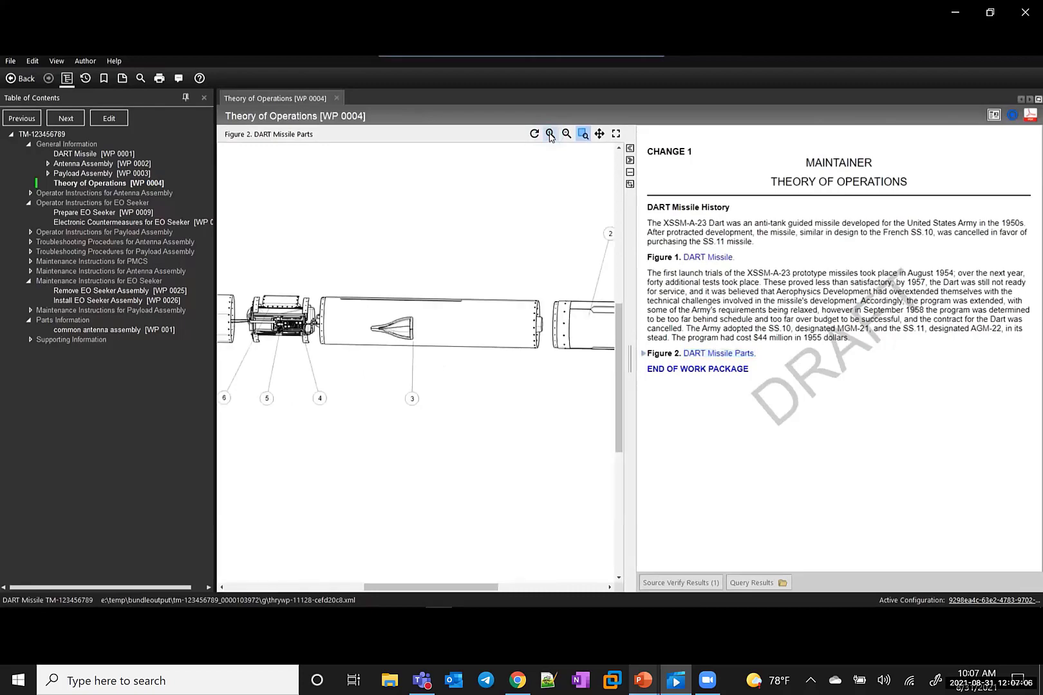
left_click(631, 149)
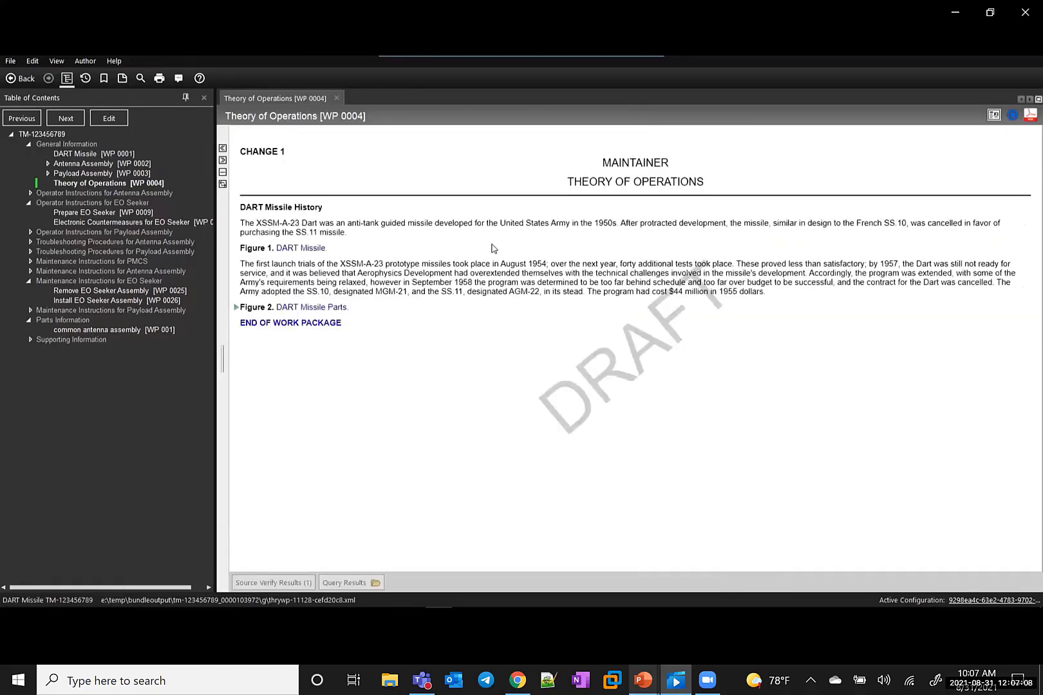
Switch to Windchill and open the information structure of the DART Missile (40051) product.
key("alt+Tab")
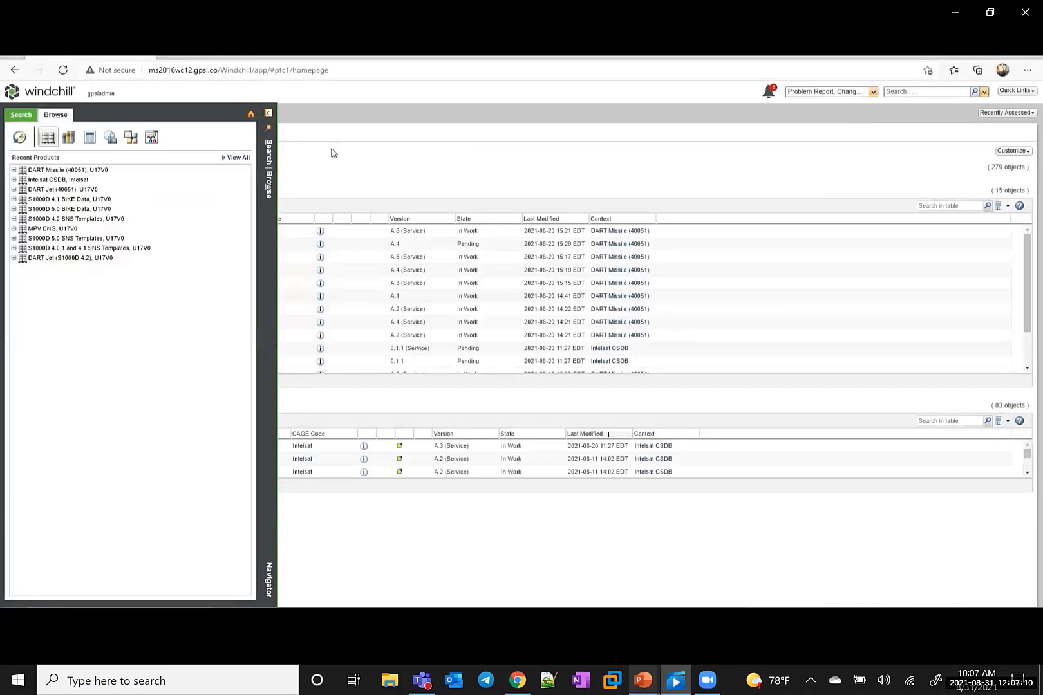
left_click(14, 171)
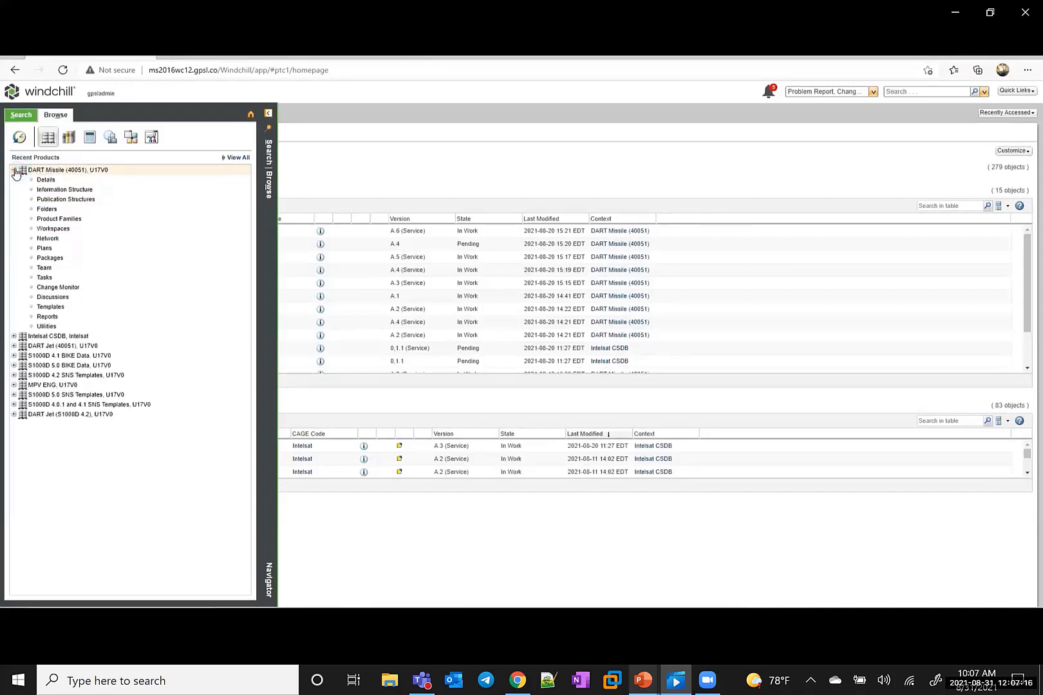
left_click(38, 190)
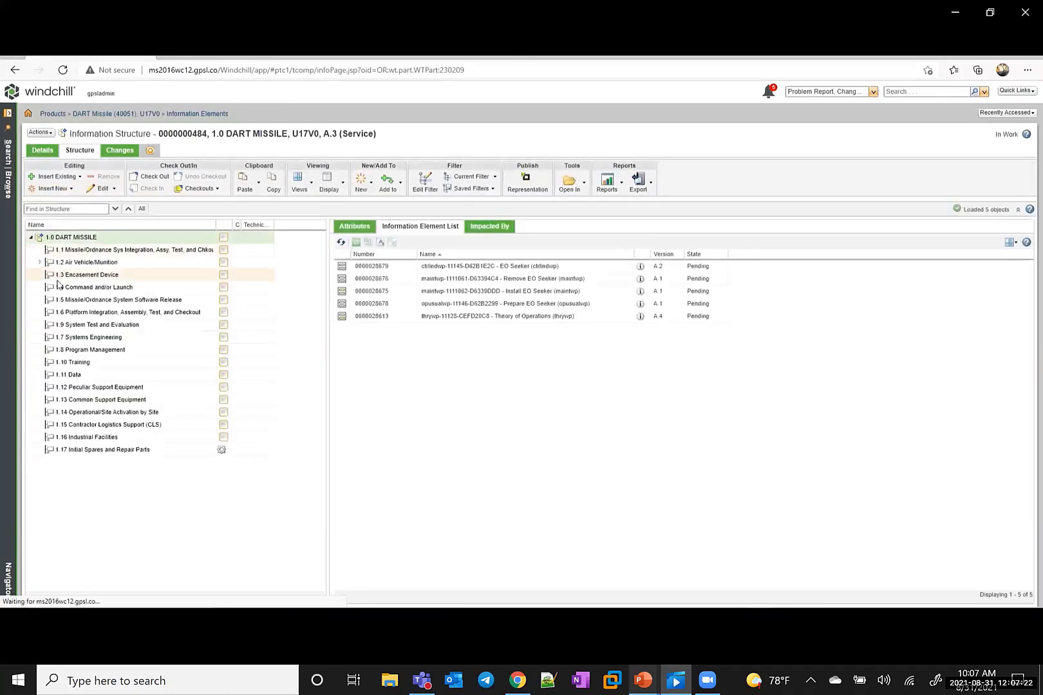
Expand Air Vehicle/Munition down to the General group under Guidance and select the Theory of Operations element.
left_click(41, 263)
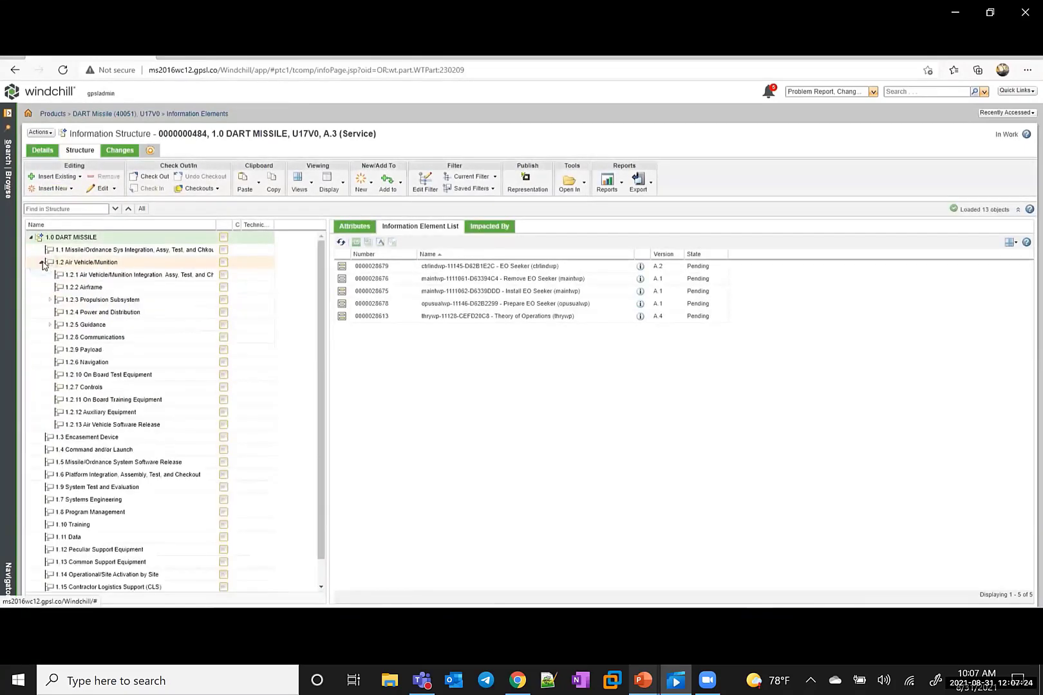
left_click(51, 325)
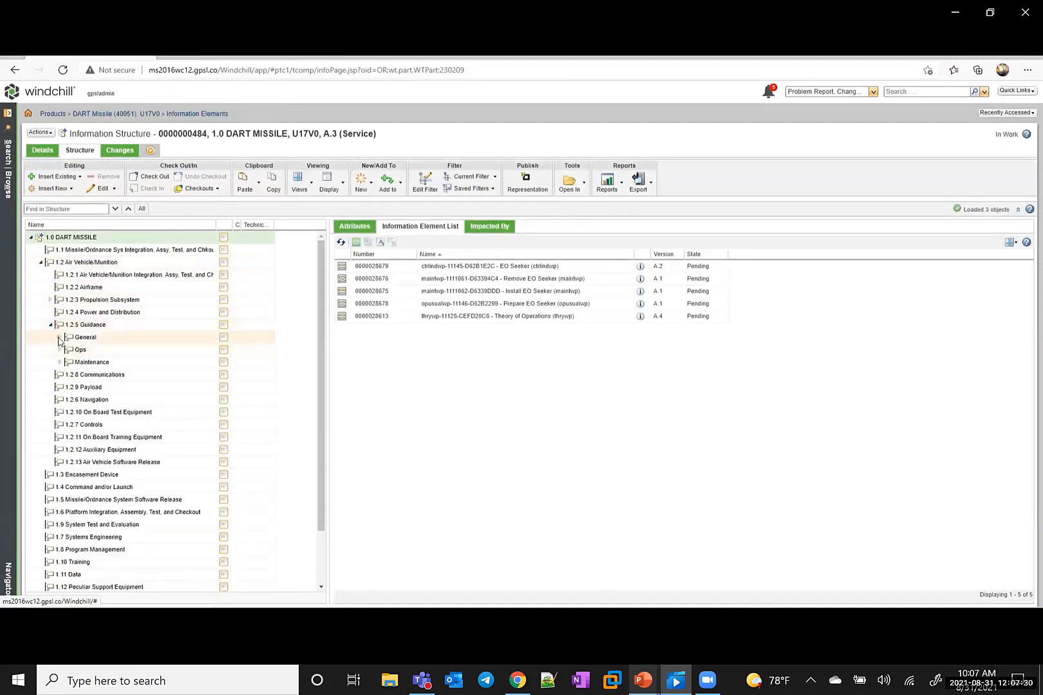
left_click(59, 338)
left_click(111, 351)
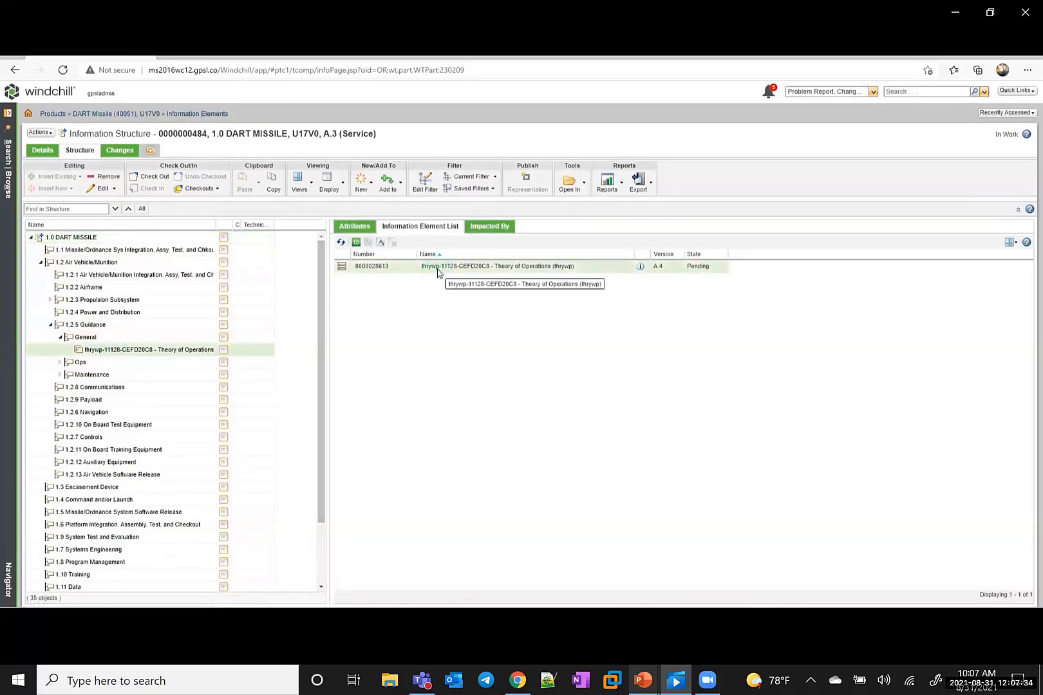
Open the Theory of Operations information element in Arbortext Editor, allowing the site to launch the application.
right_click(437, 272)
left_click(461, 300)
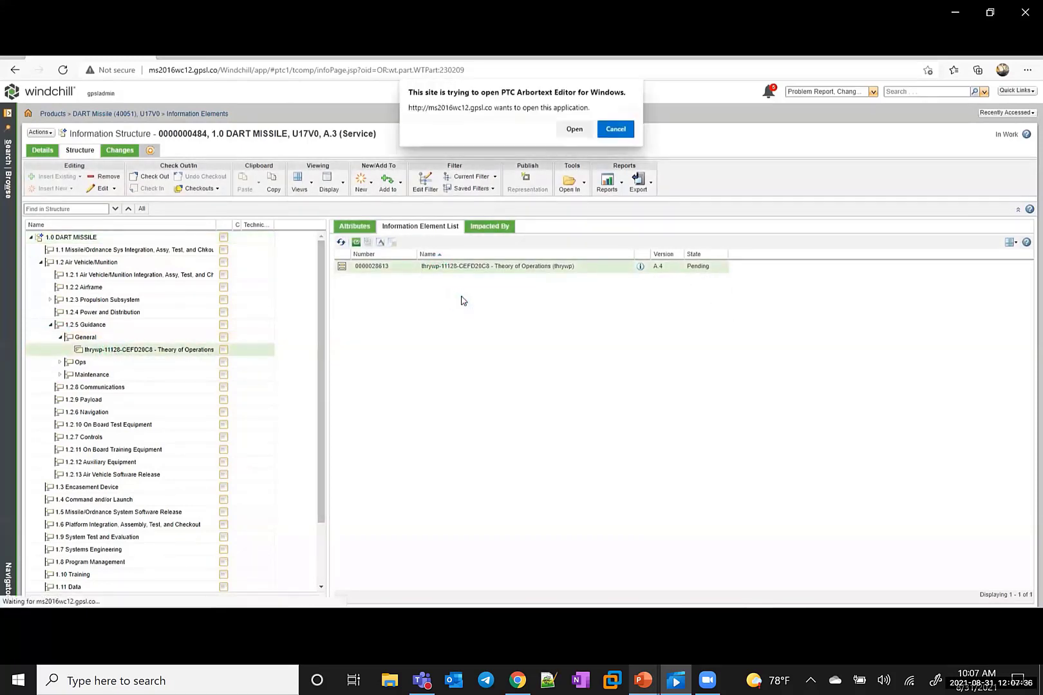
left_click(574, 130)
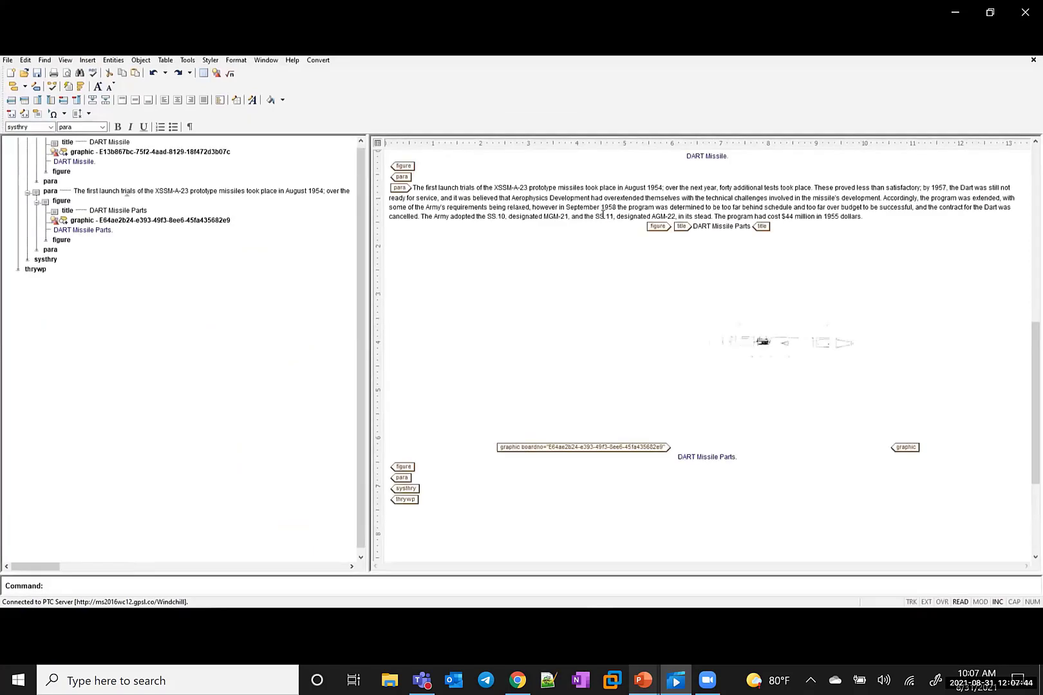
Review the DART Missile figure and surrounding paragraphs, then check out the Theory of Operations document without its dependents.
scroll(596, 231, "up", 3)
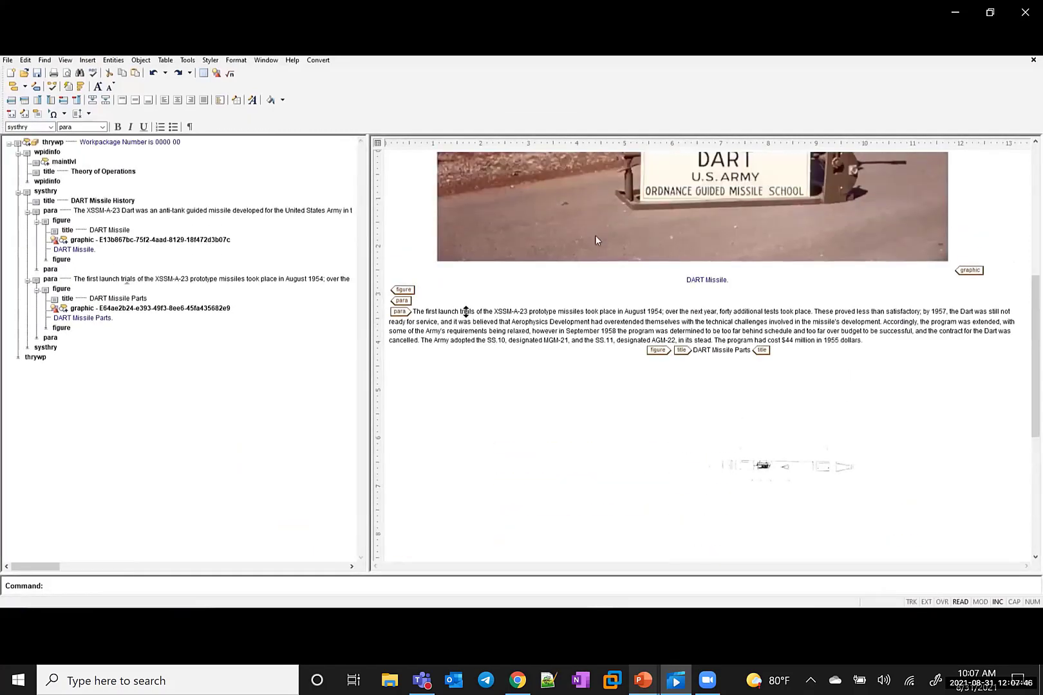
scroll(552, 301, "up", 5)
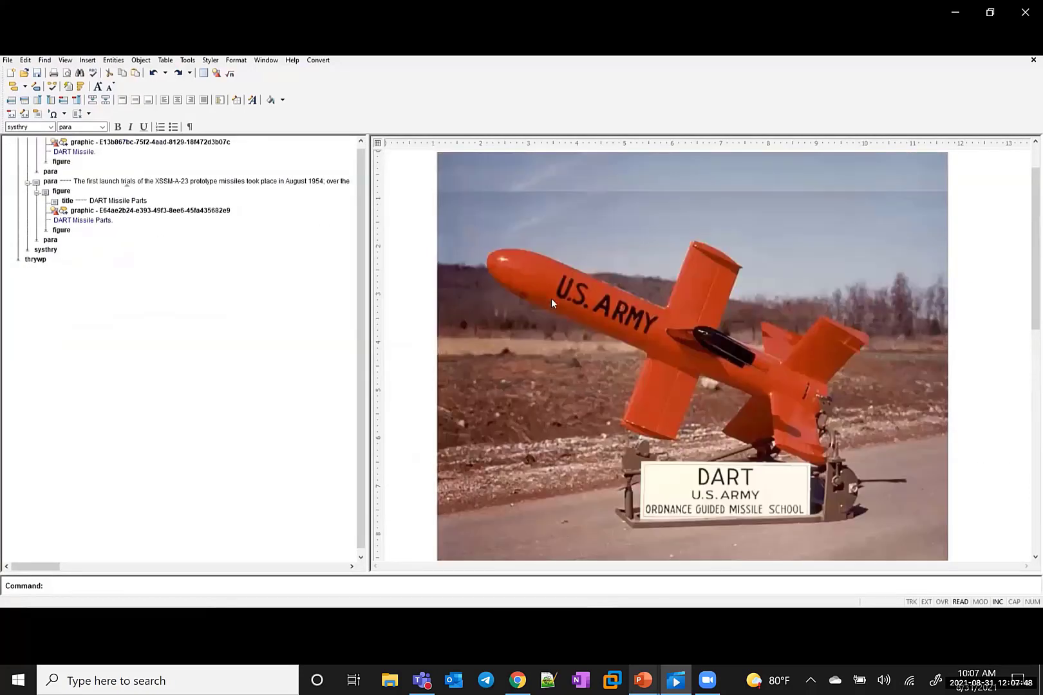
scroll(551, 303, "down", 6)
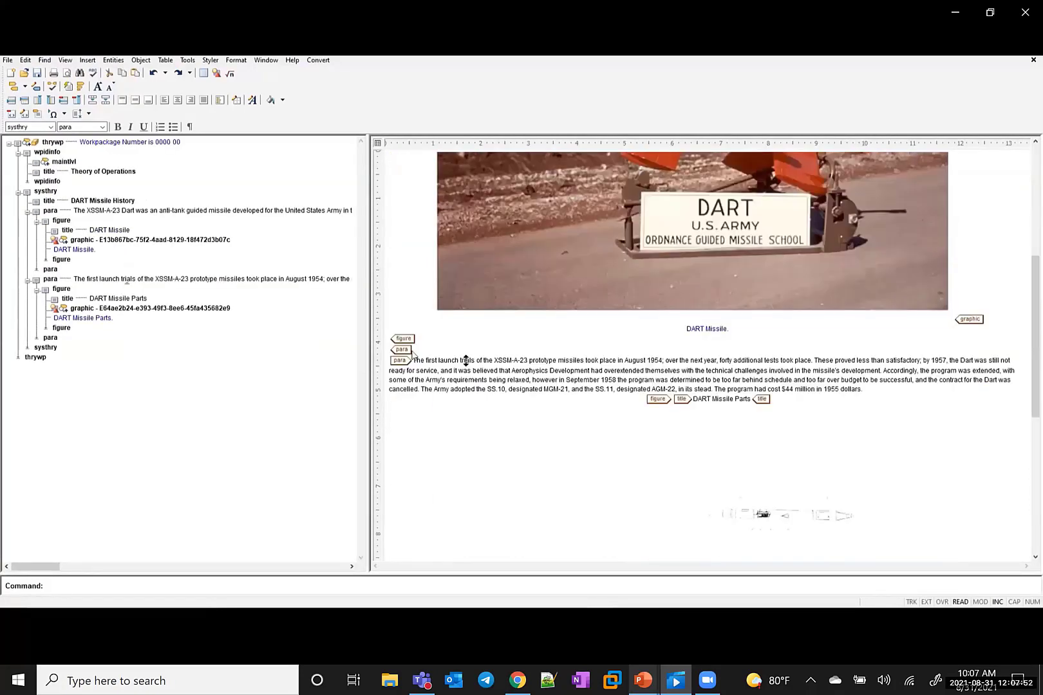
right_click(413, 352)
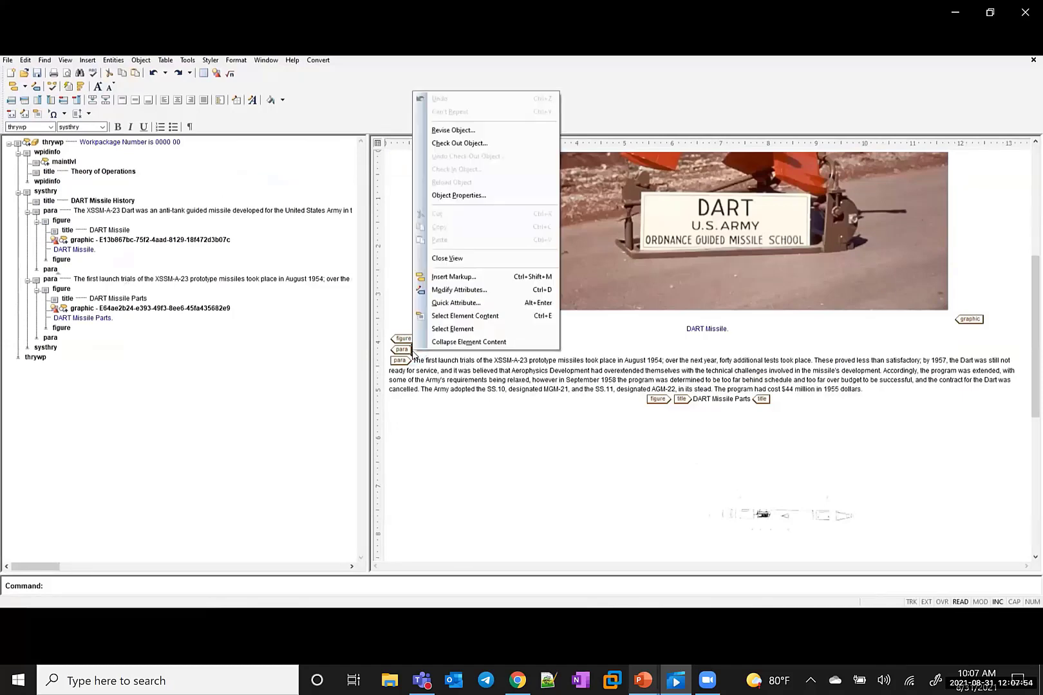
left_click(463, 143)
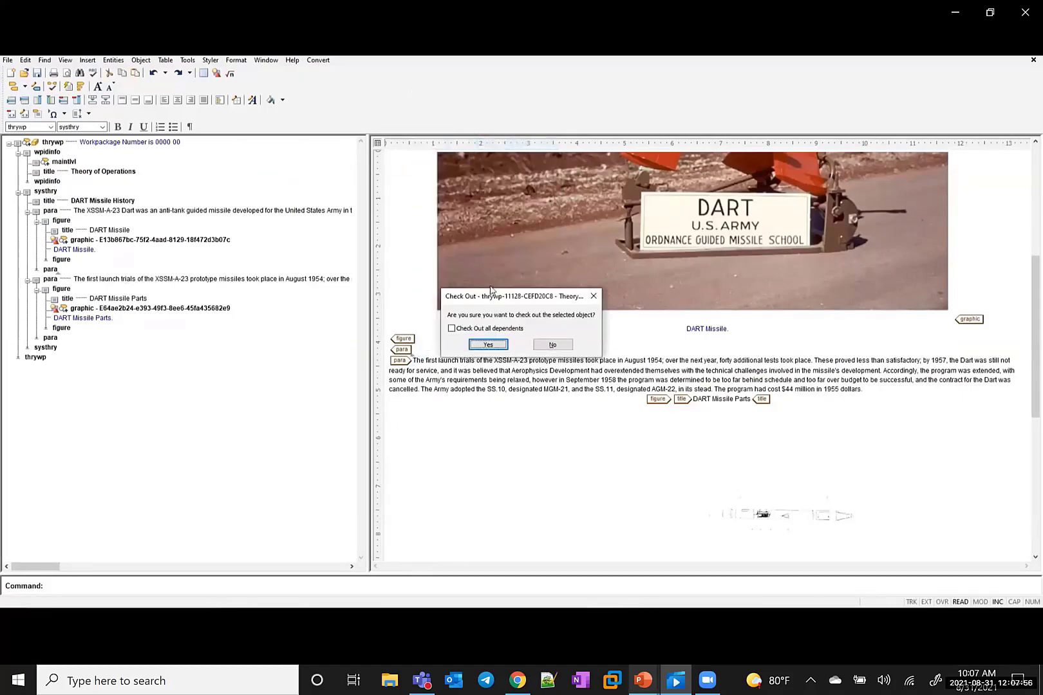
left_click(490, 344)
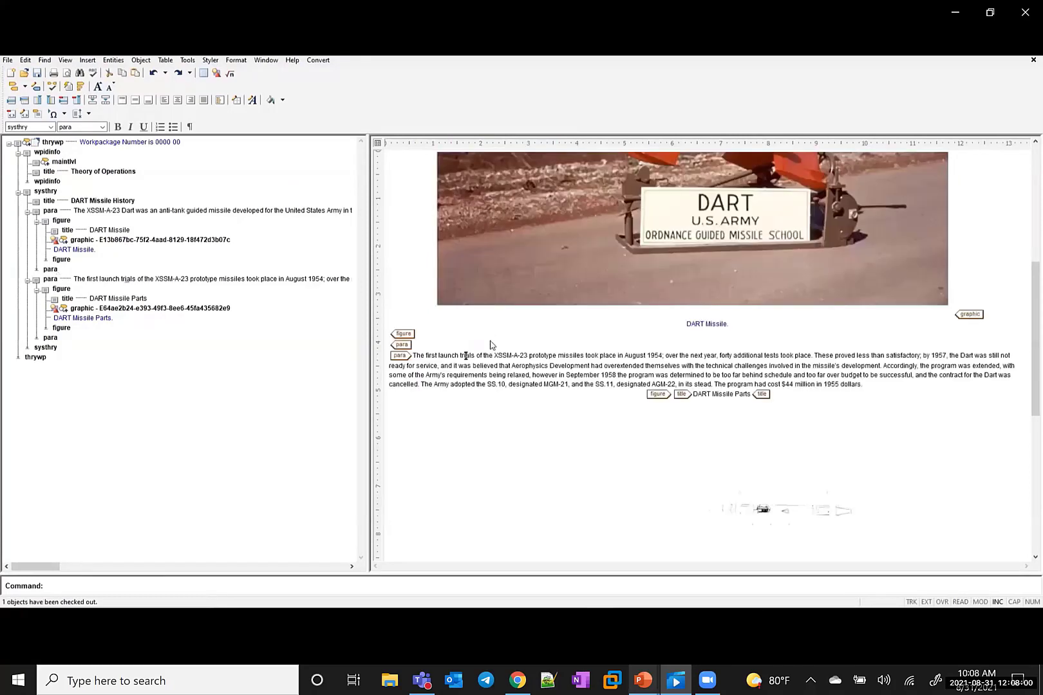
Insert a para element before the "The first launch trials" paragraph with the text "HERE IS MY NEW CHANGE.".
left_click(419, 345)
key("Return")
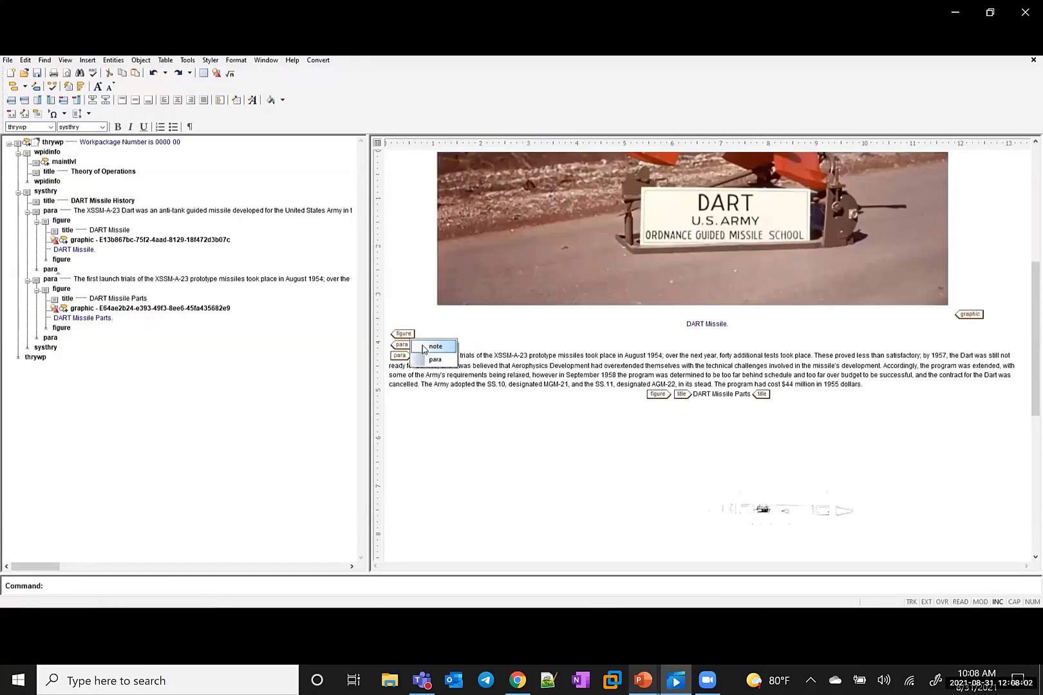
left_click(426, 359)
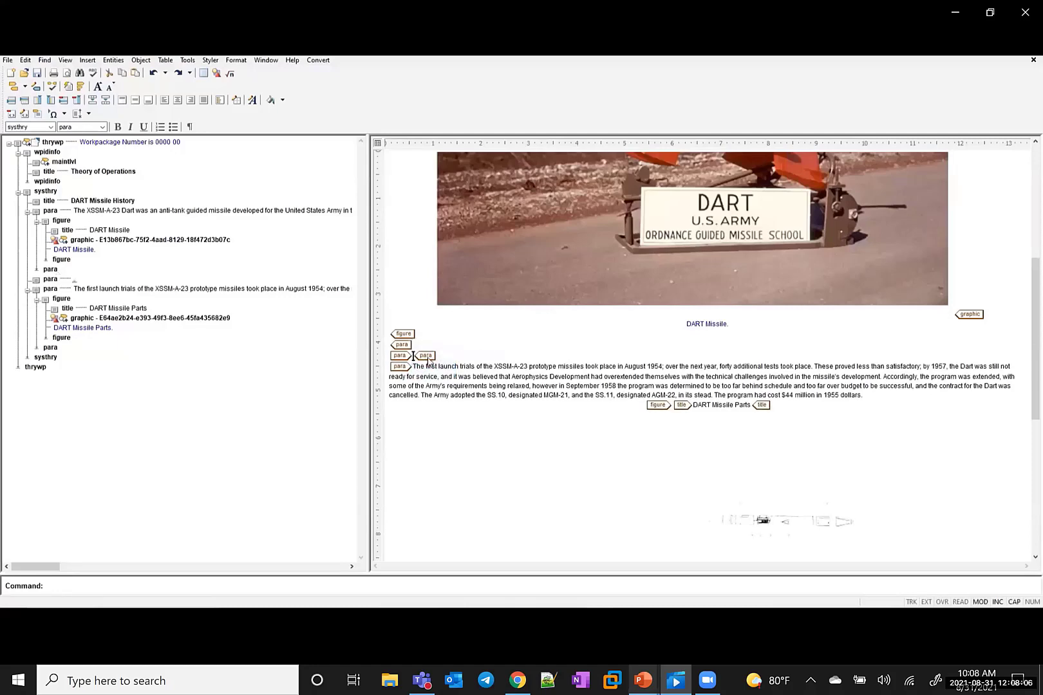
type("HERE IS M")
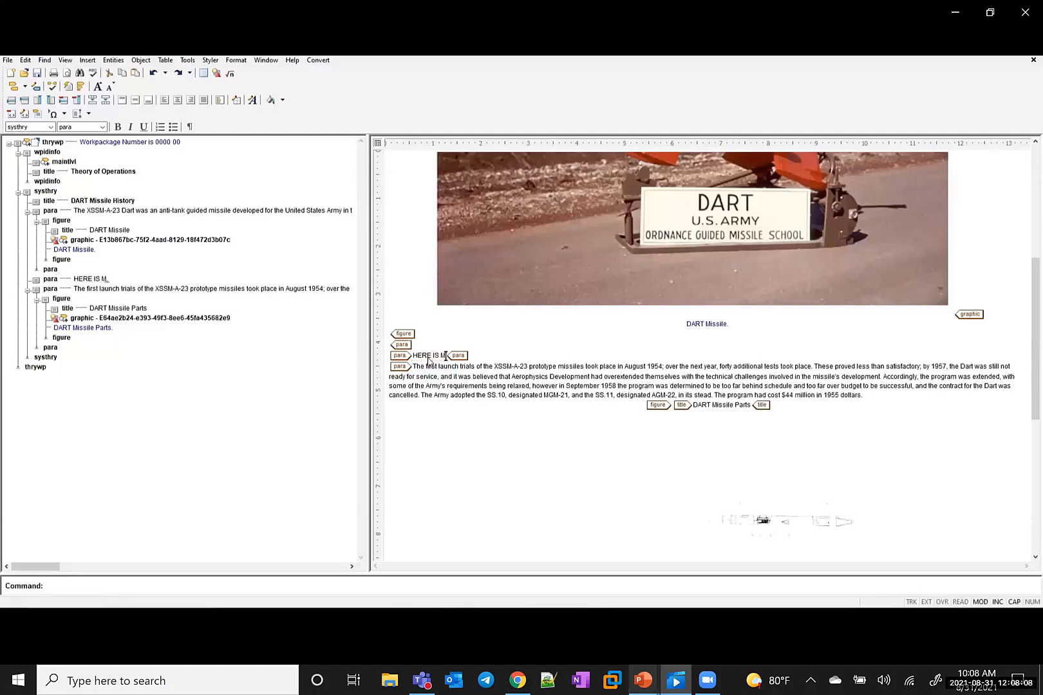
type("Y NEW C")
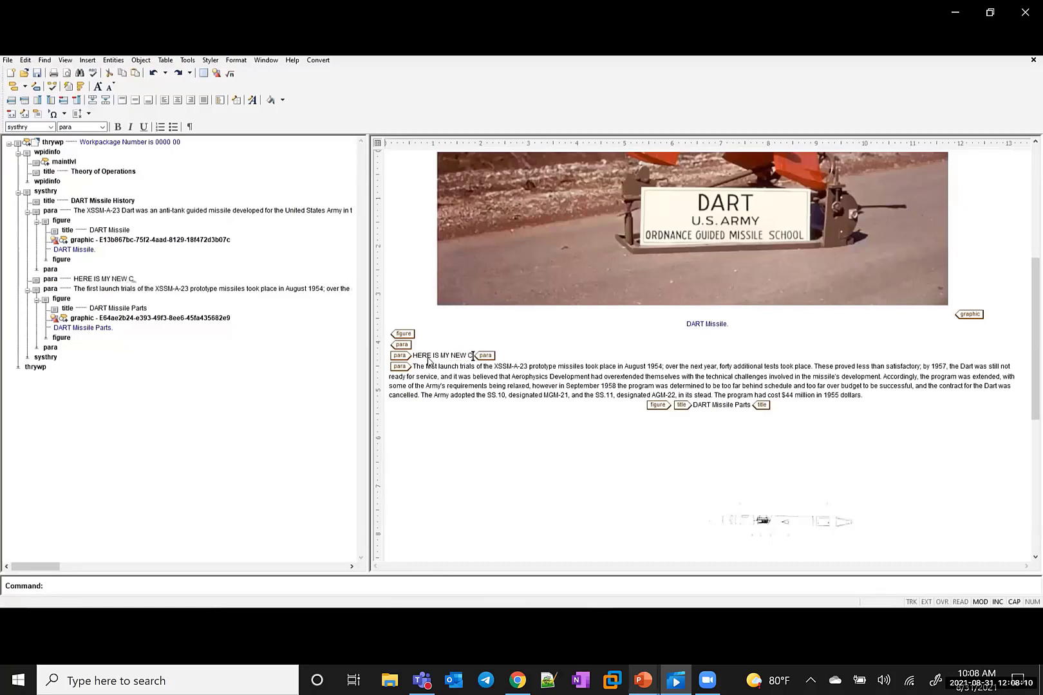
type("HANGE.")
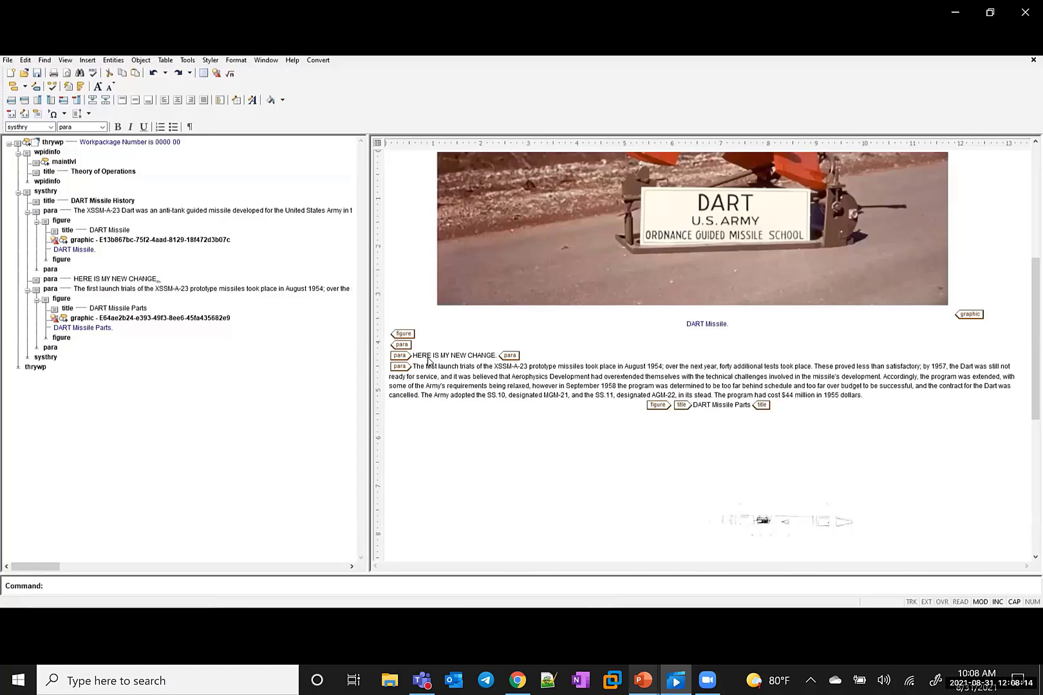
Check in the Theory of Operations document with all modified dependents and no check-in comment.
right_click(509, 343)
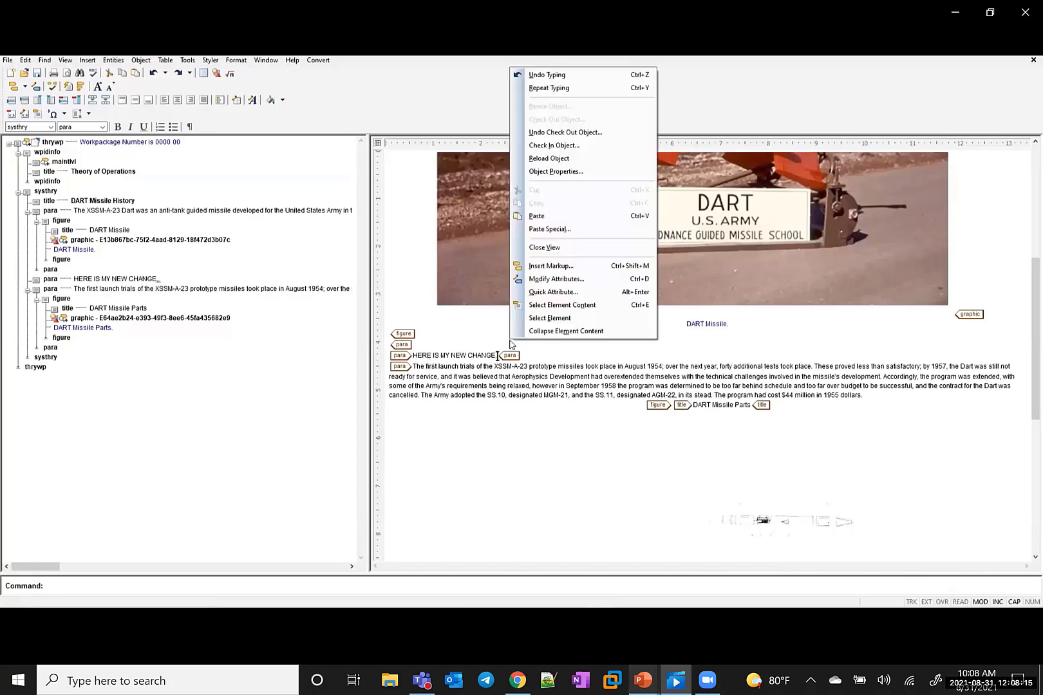
left_click(569, 147)
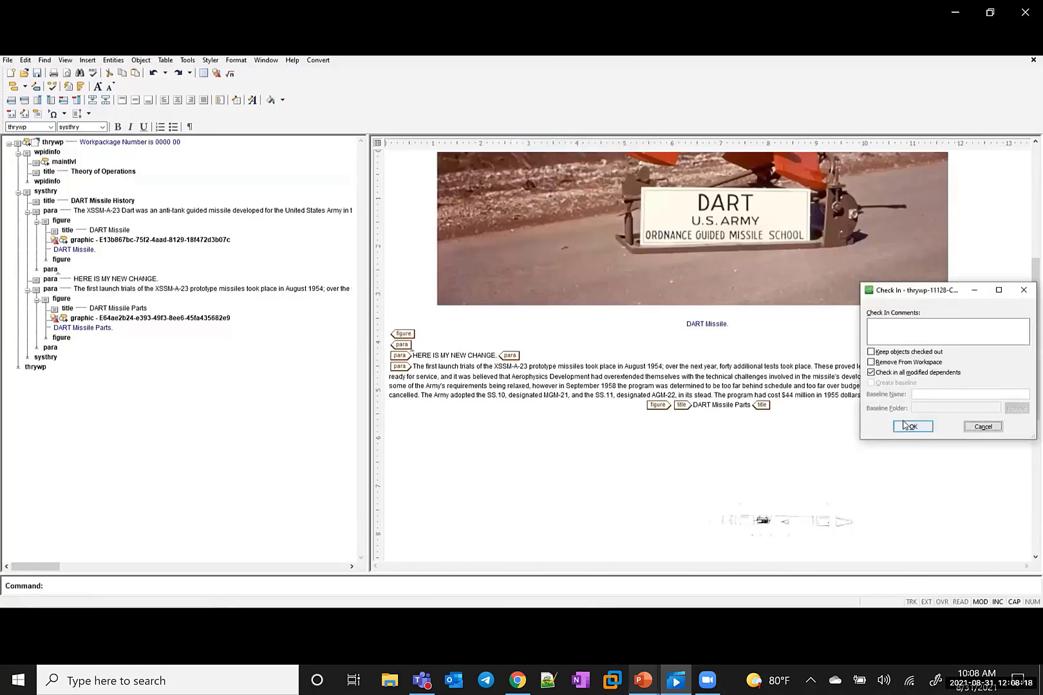
left_click(906, 425)
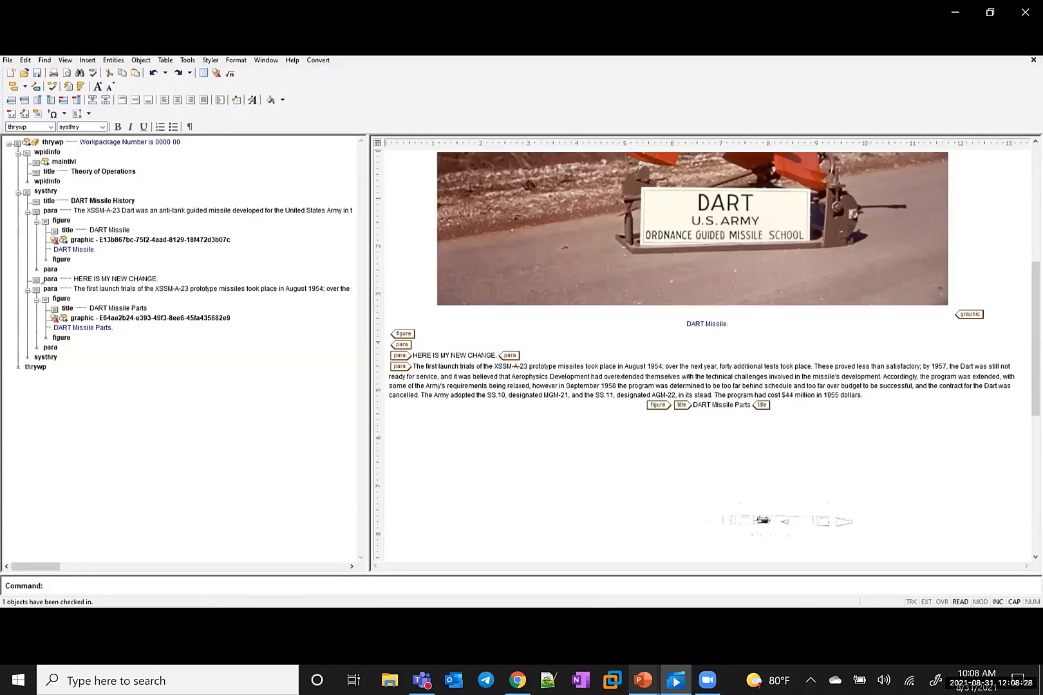
Switch to Windchill and start inserting a new textual information element under the Maintenance group of 1.2.5 Guidance.
key("alt+Tab")
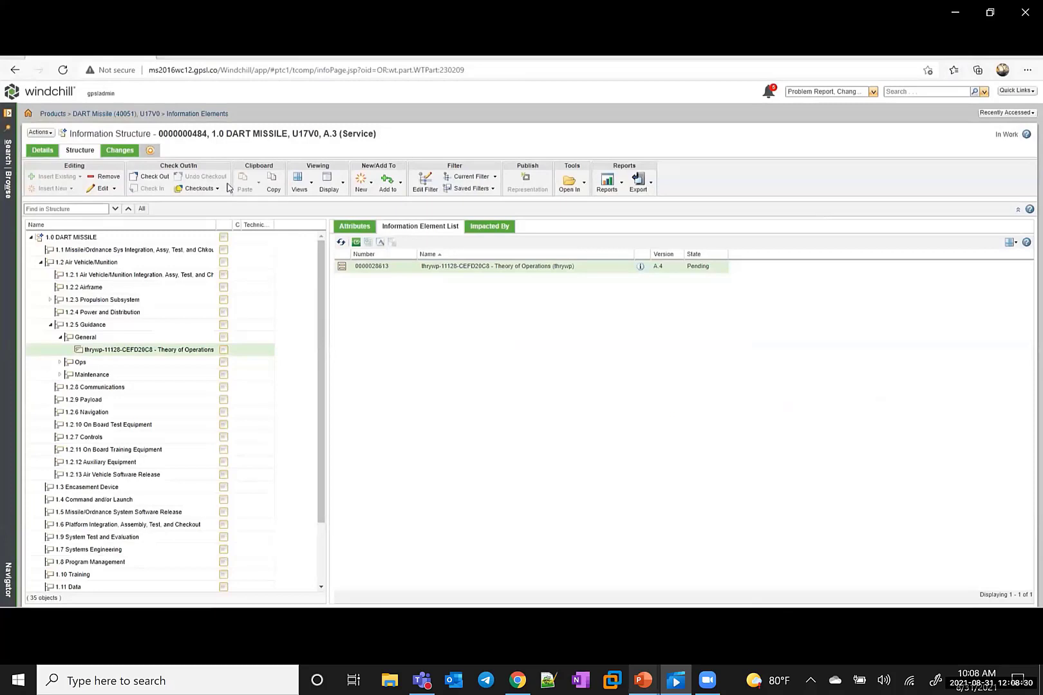
left_click(60, 376)
left_click(77, 376)
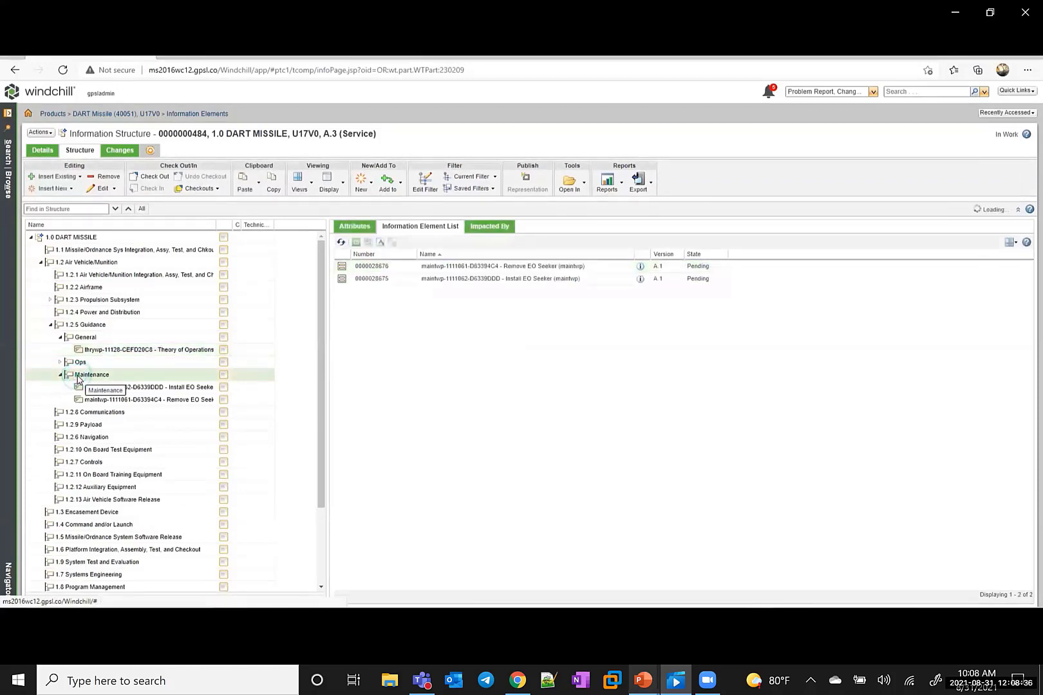
right_click(77, 379)
mouse_move(123, 318)
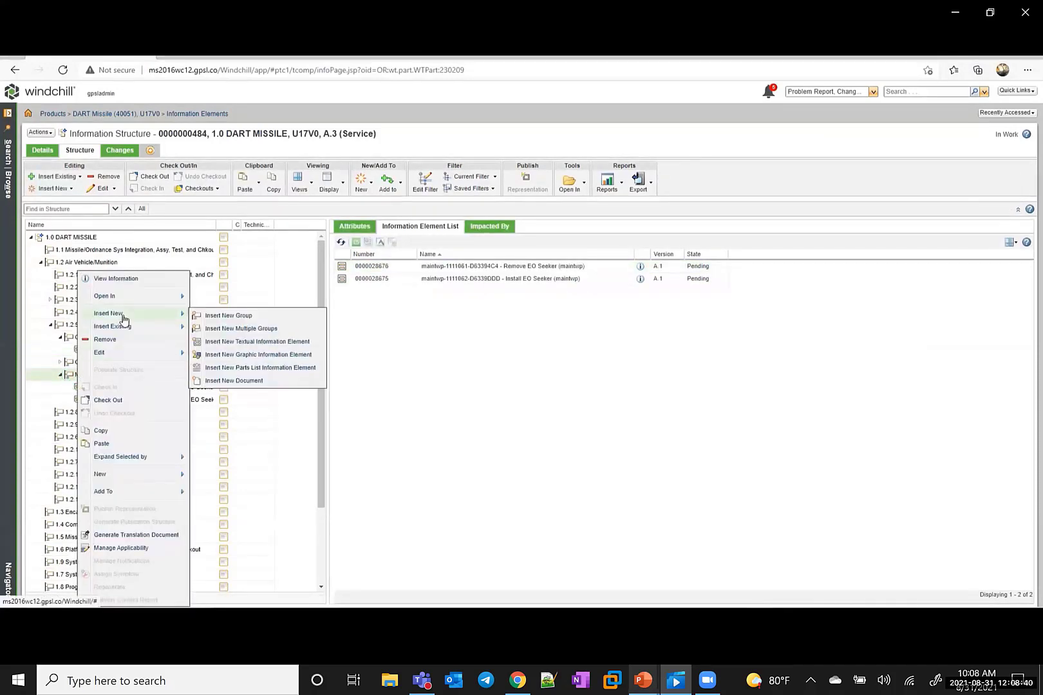
left_click(219, 343)
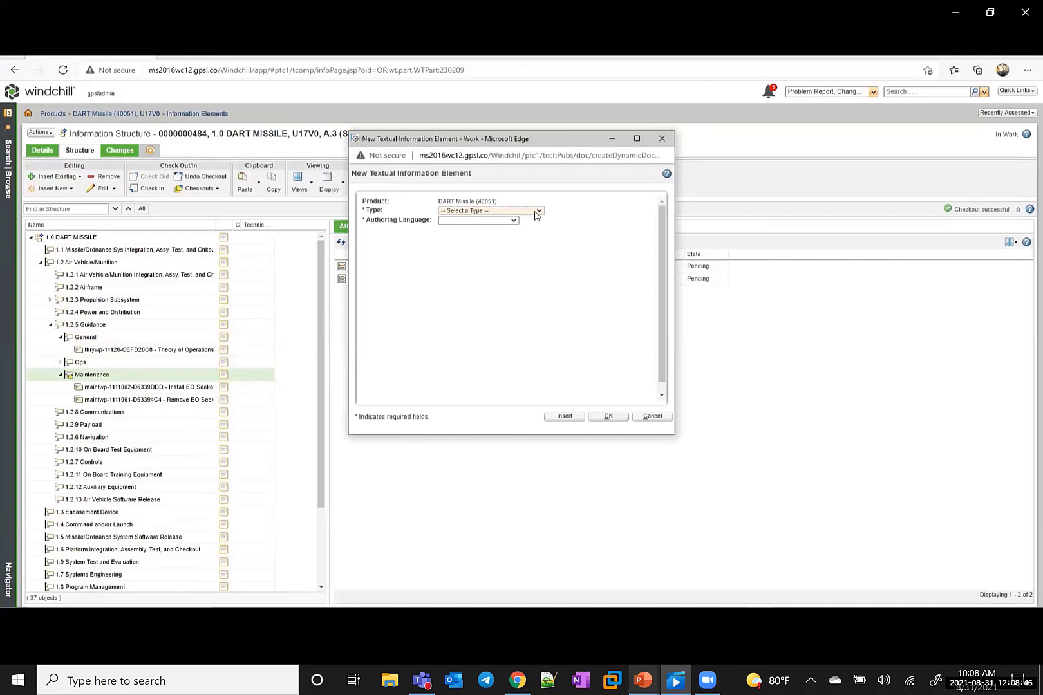
Set the new element's type to 40051 Work Package and its template to 40051 6.3 Maintenance Work Package (maintwp).
left_click(536, 212)
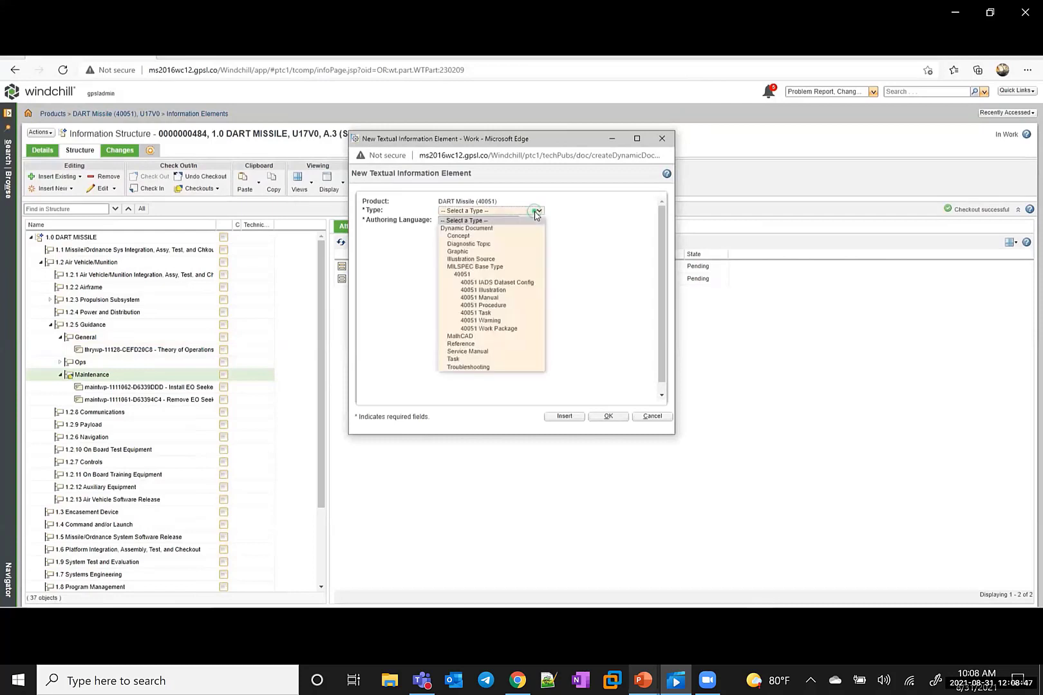
left_click(518, 329)
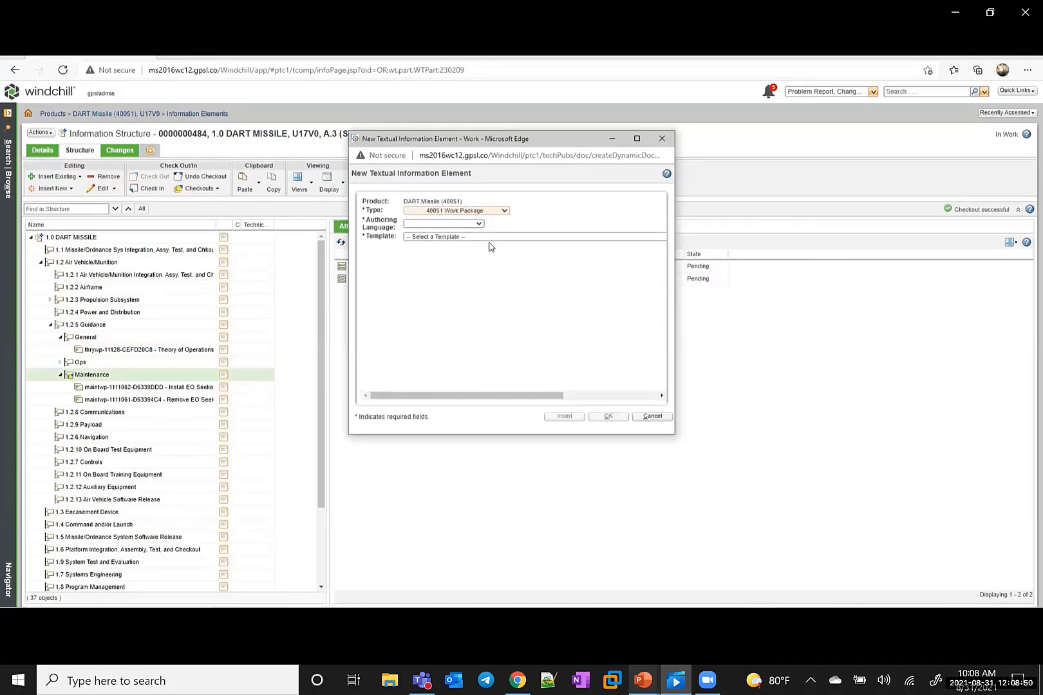
left_click(475, 237)
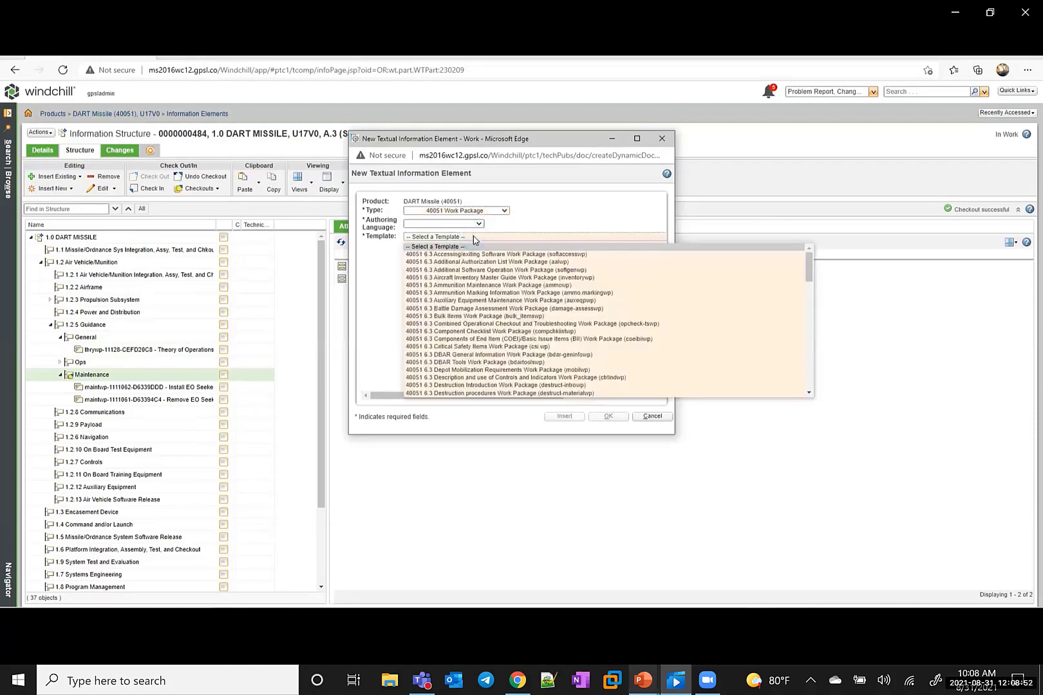
scroll(480, 265, "down", 3)
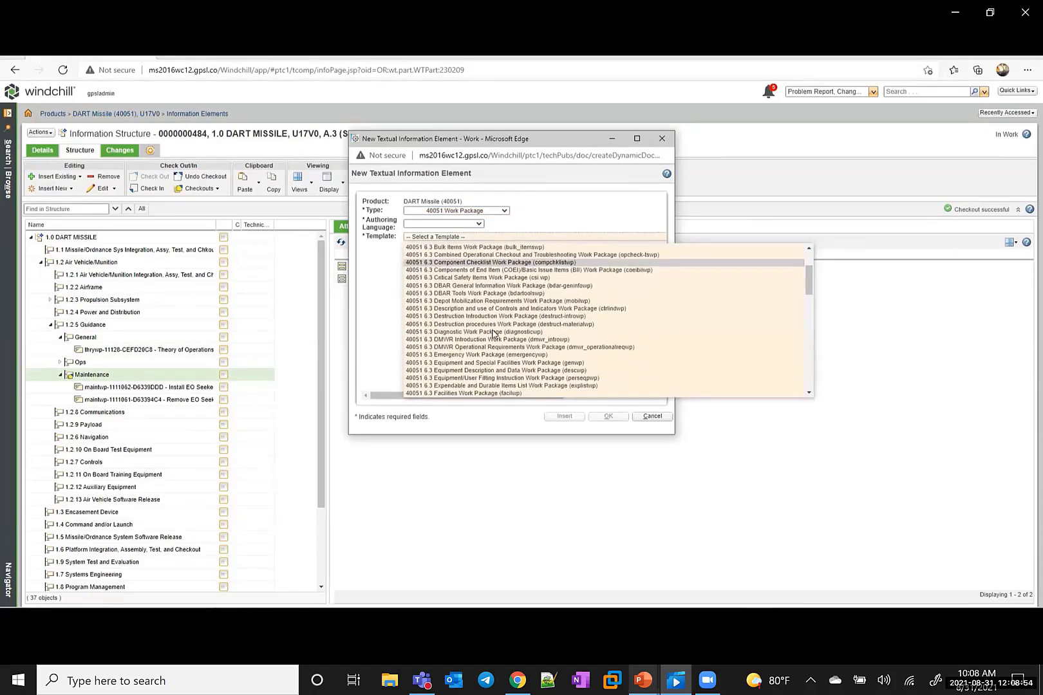
scroll(493, 333, "down", 6)
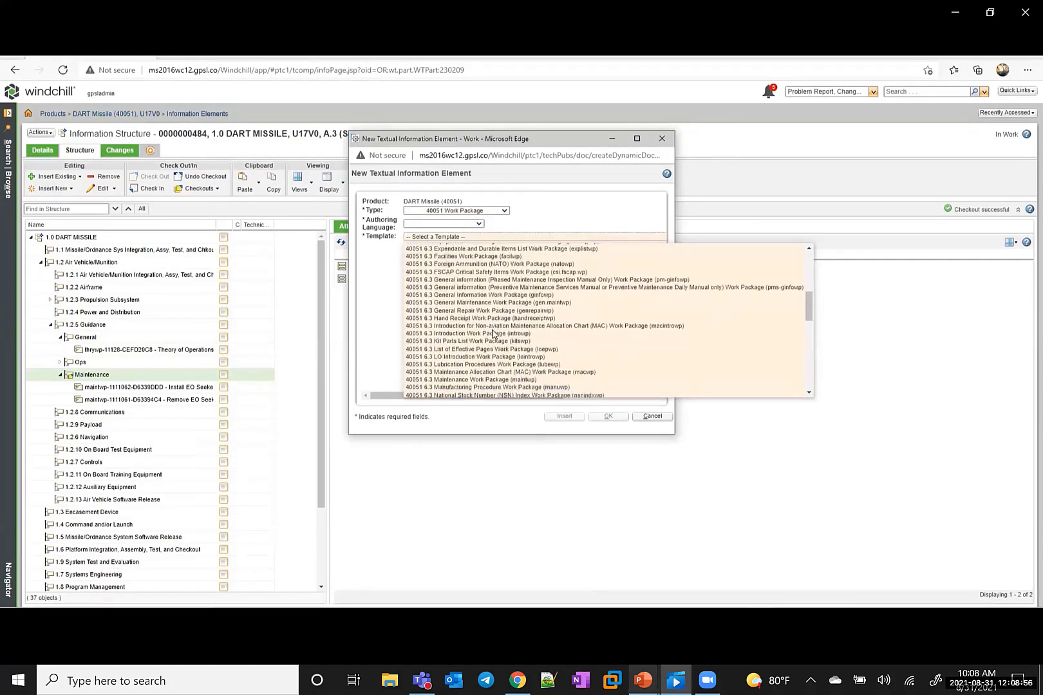
scroll(493, 333, "down", 2)
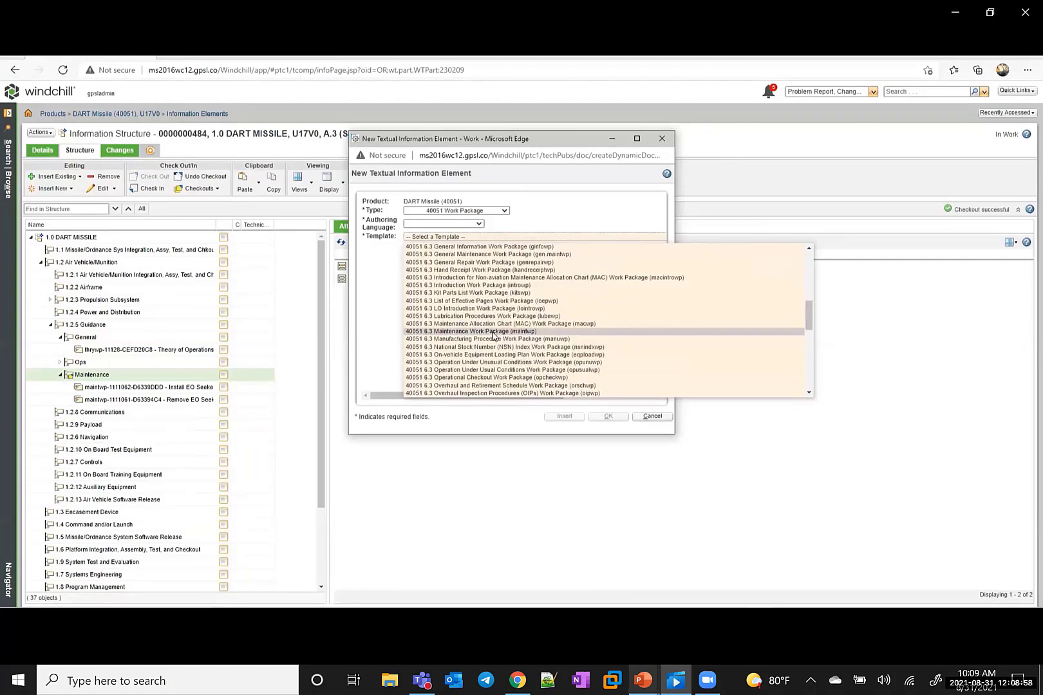
left_click(494, 332)
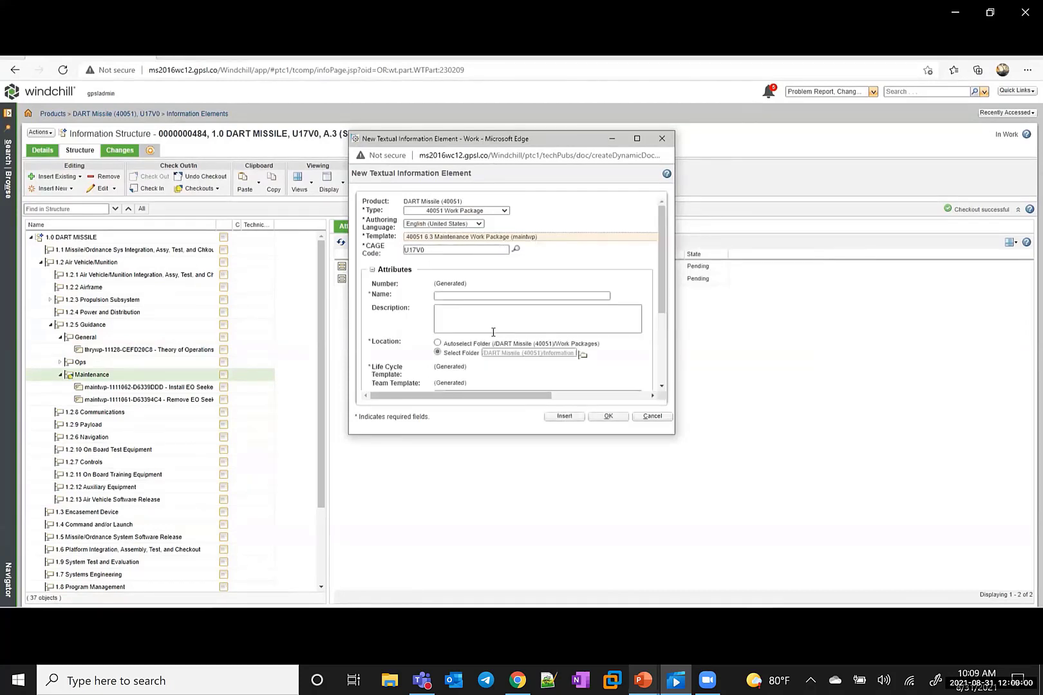
Set the work package maintenance level to maintainer and the work package number to 1111063-d66789BBA.
scroll(494, 333, "down", 3)
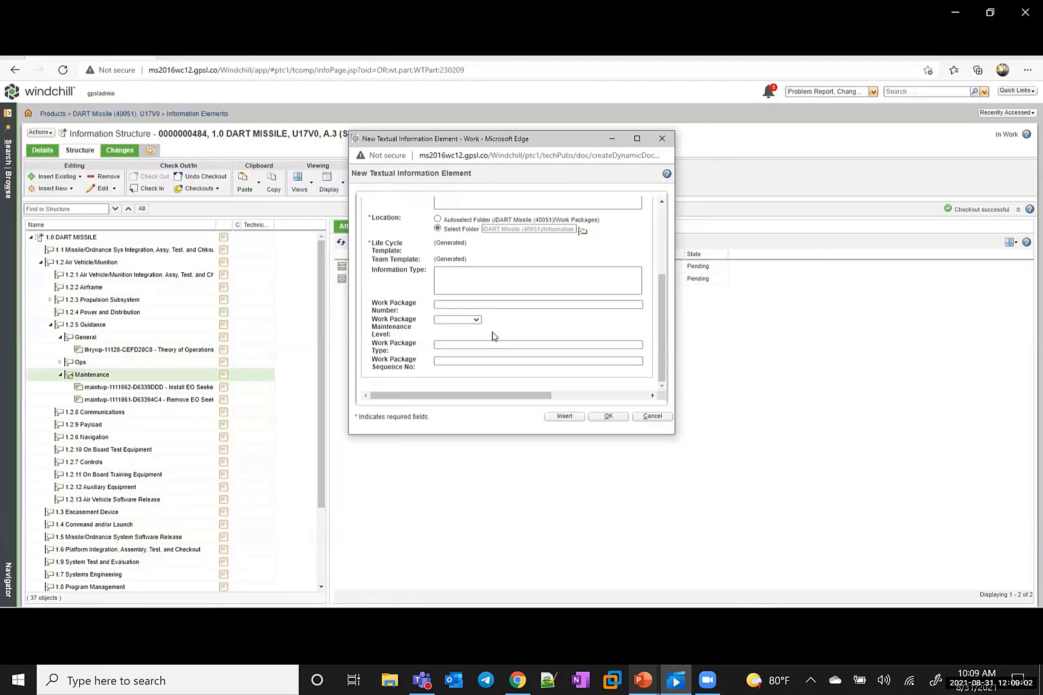
left_click(438, 321)
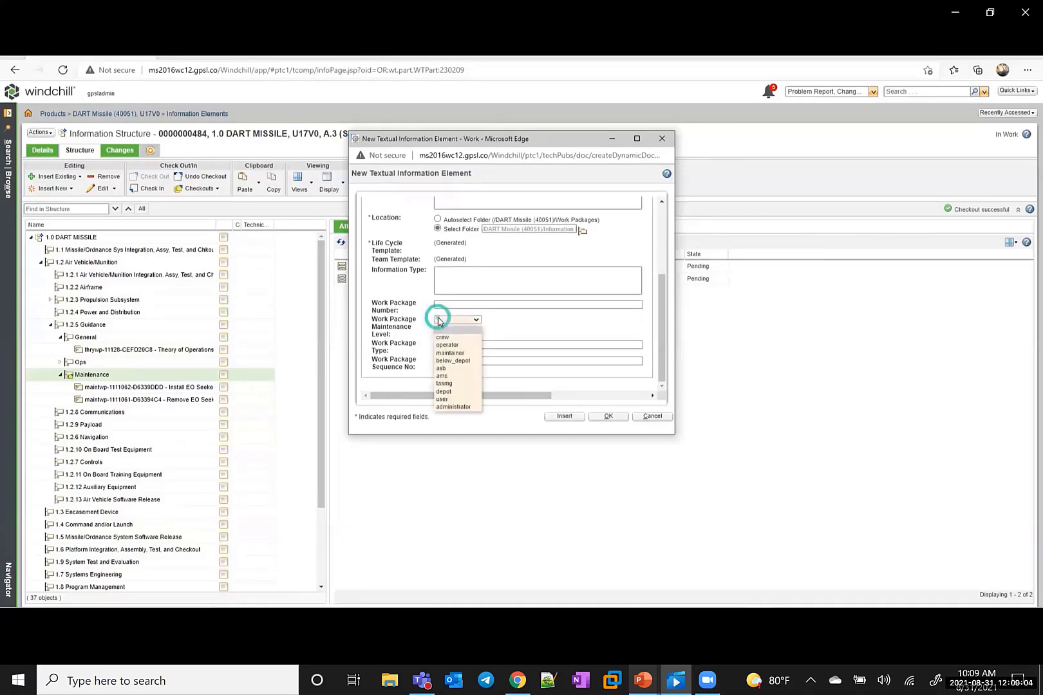
left_click(462, 354)
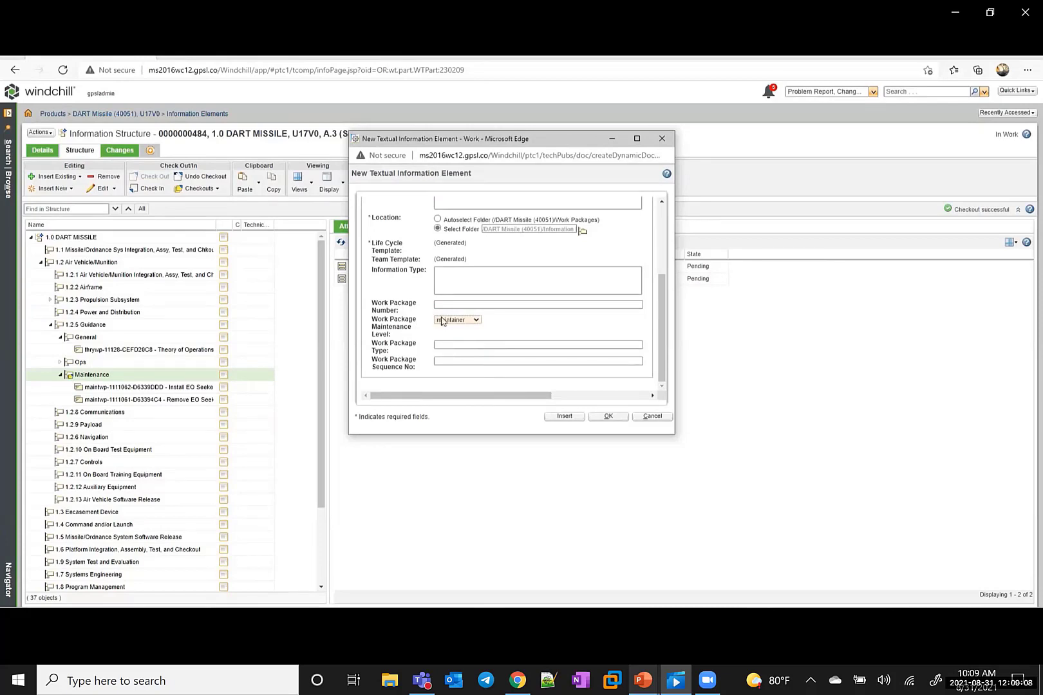
left_click(447, 306)
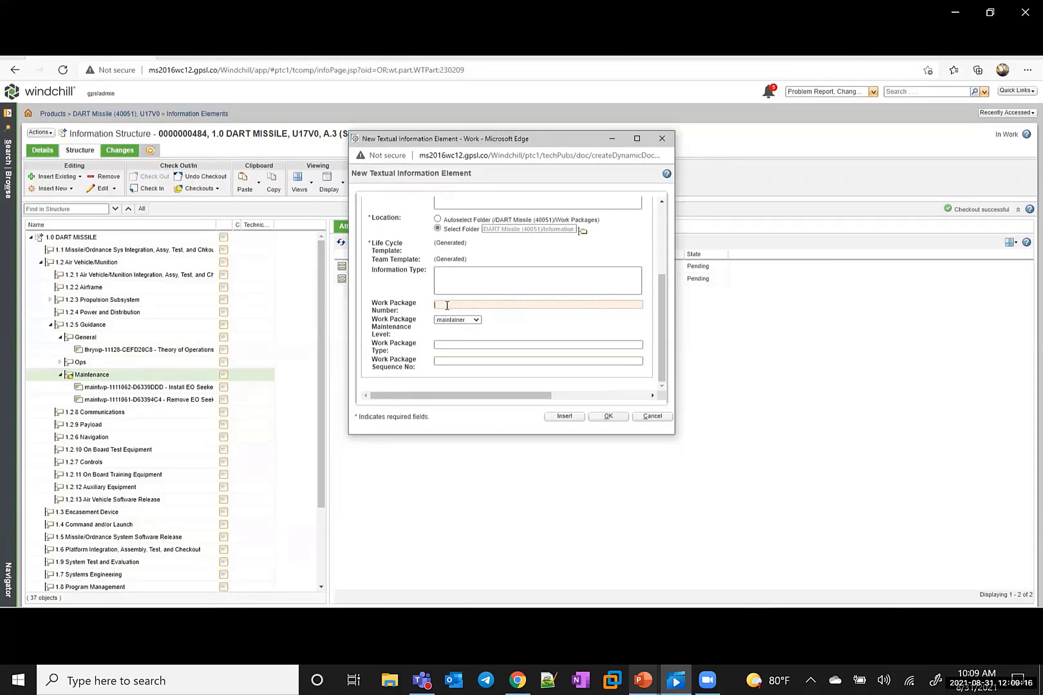
type("1111")
type("063")
type("-d6678")
type("9bba")
type("BBA")
Enter maintwp as the work package type and 001 as the work package sequence number.
left_click(462, 344)
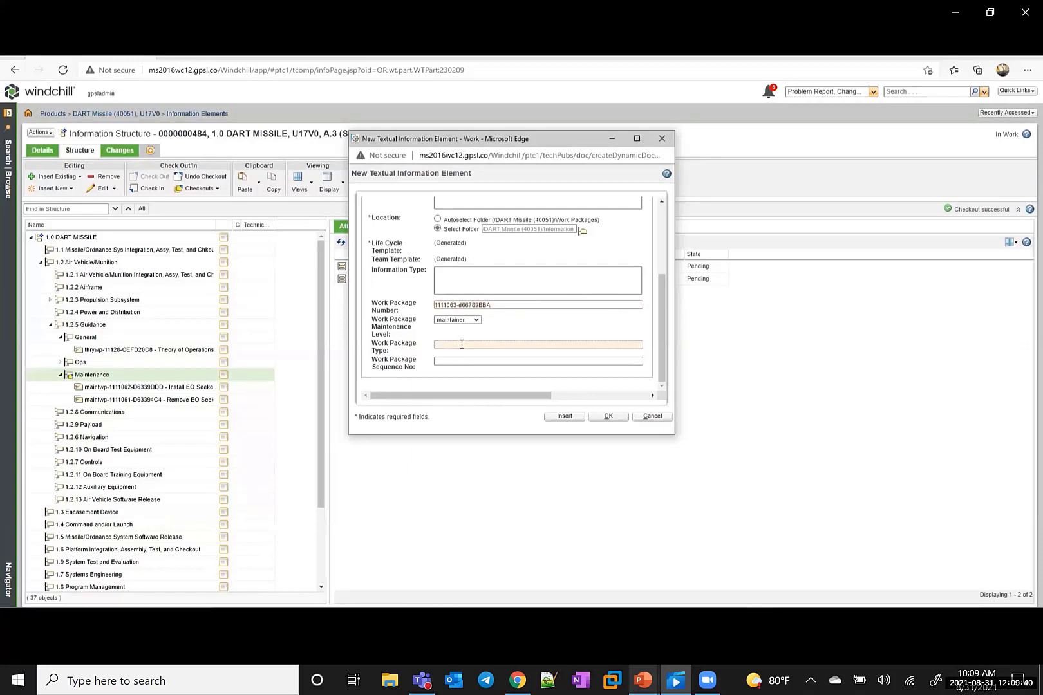
type("MAINTWP")
key("BackSpace")
key("BackSpace")
key("BackSpace")
key("BackSpace")
key("BackSpace")
key("BackSpace")
type("maintwp")
left_click(466, 360)
type("001")
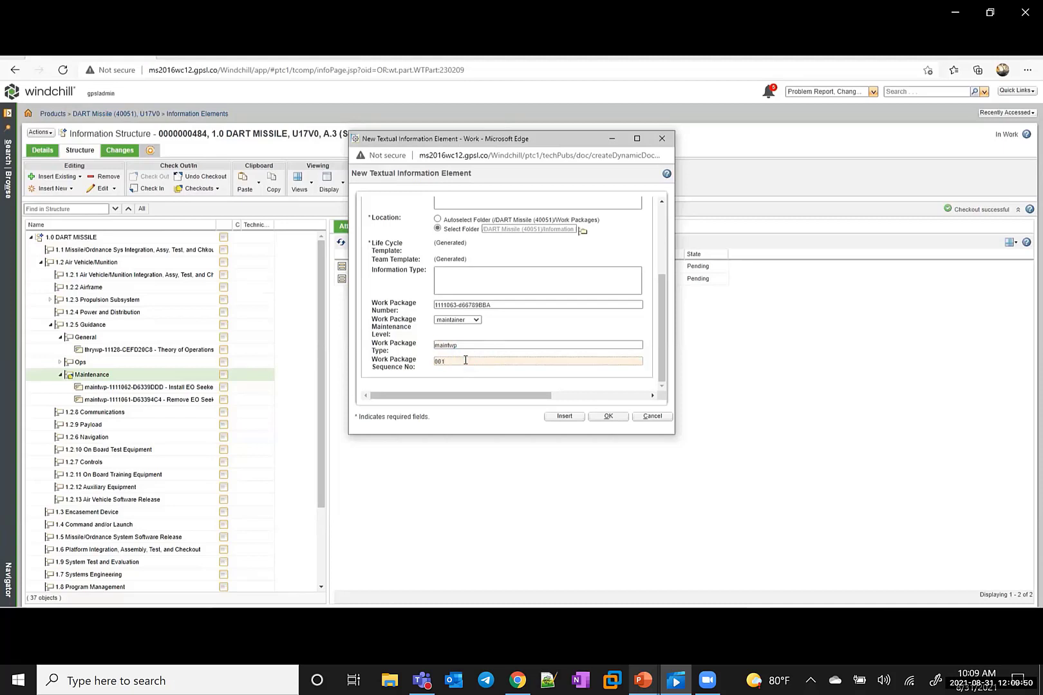
Try to create the textual information element with its current attributes, accepting the authoring language.
left_click(605, 417)
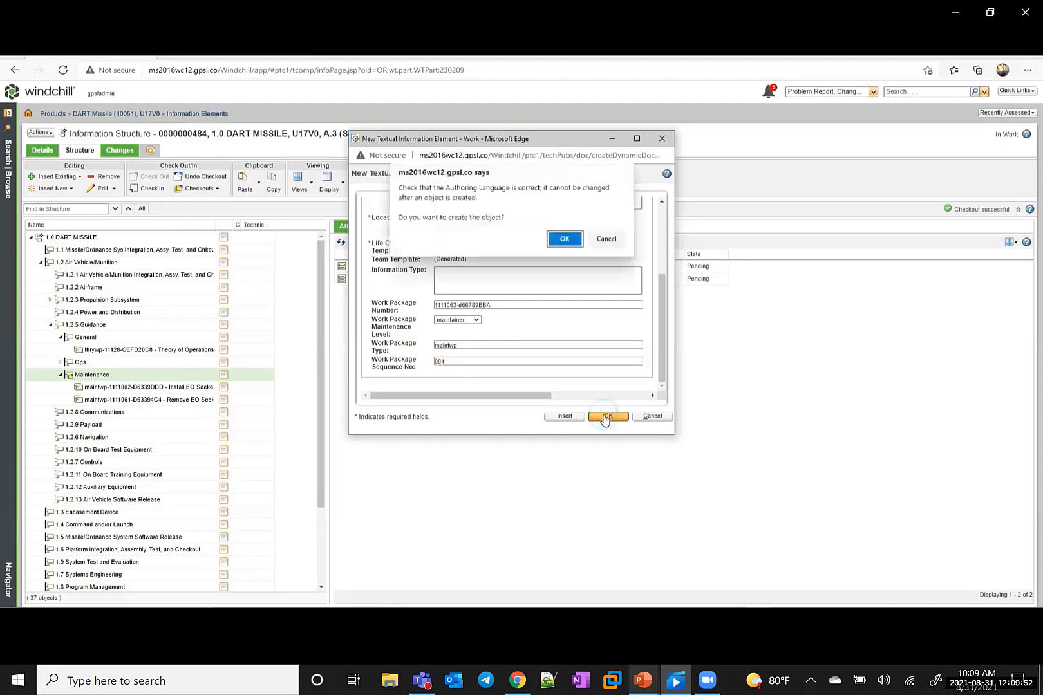
left_click(566, 241)
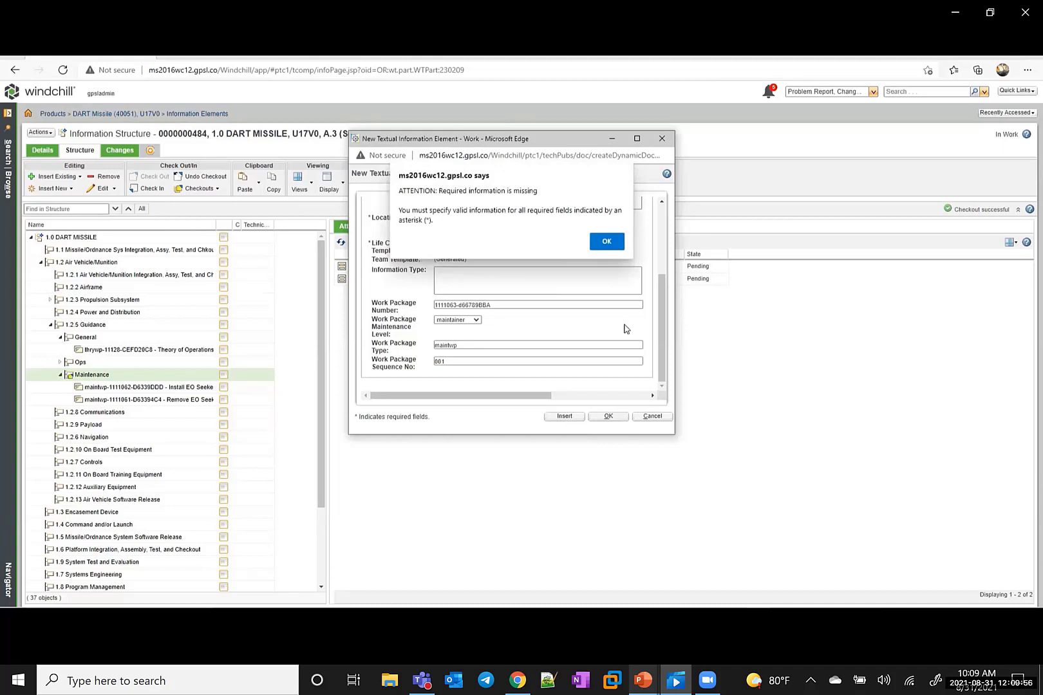
left_click(603, 248)
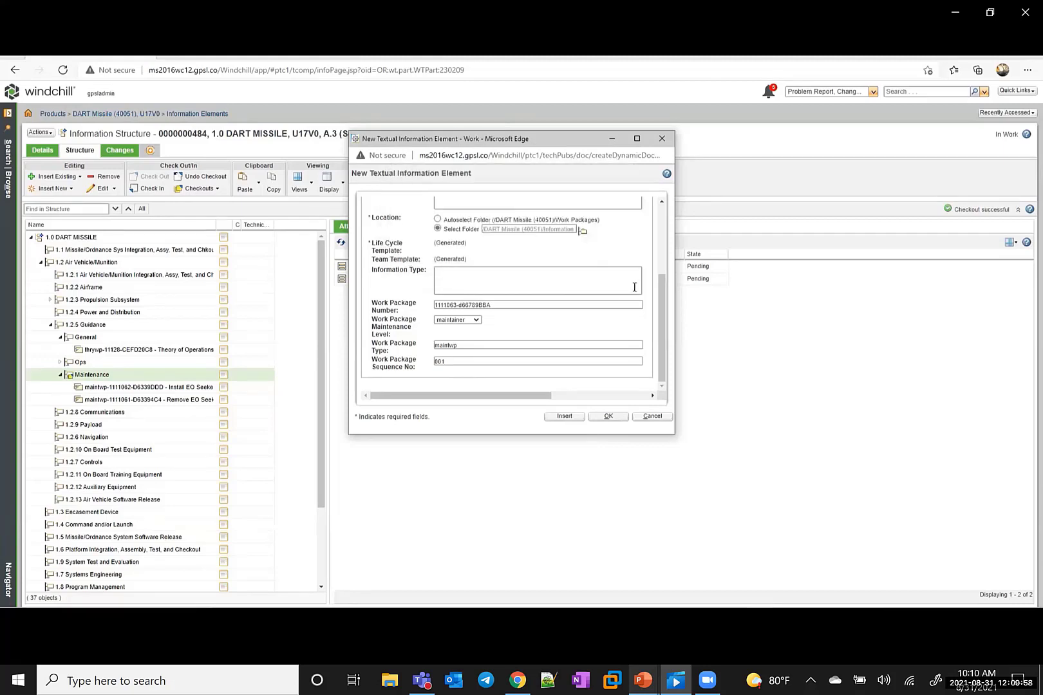
Name the element "maintwp-1111063-d66789BBA - Repair EO Seeker", reusing the work package number already entered.
scroll(634, 288, "up", 2)
scroll(634, 290, "up", 1)
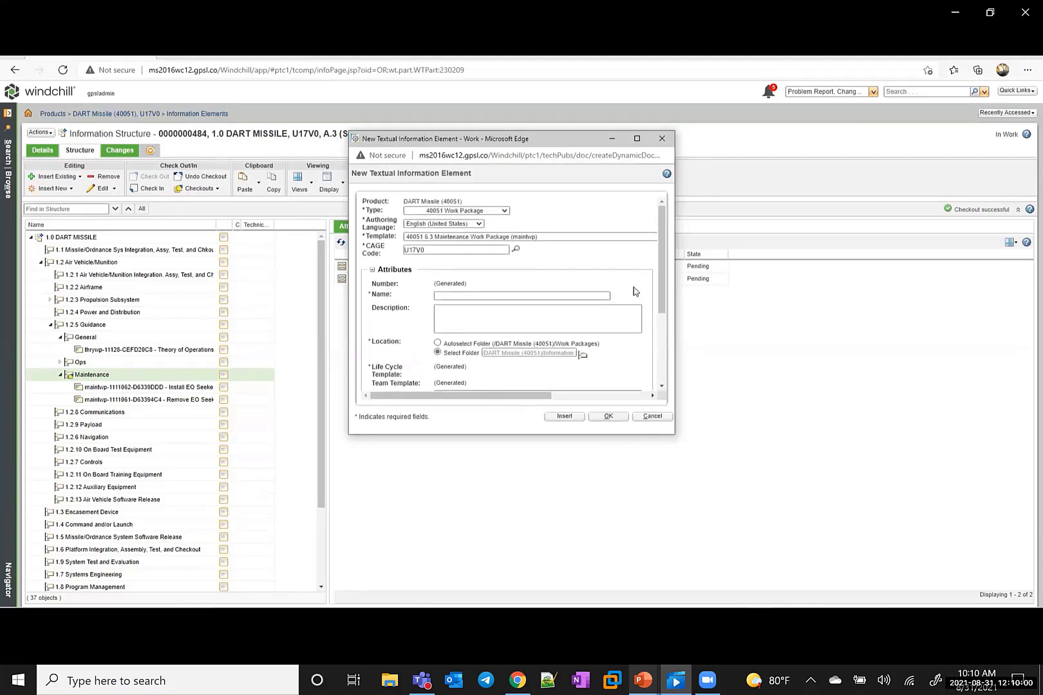
left_click(513, 294)
scroll(512, 292, "down", 4)
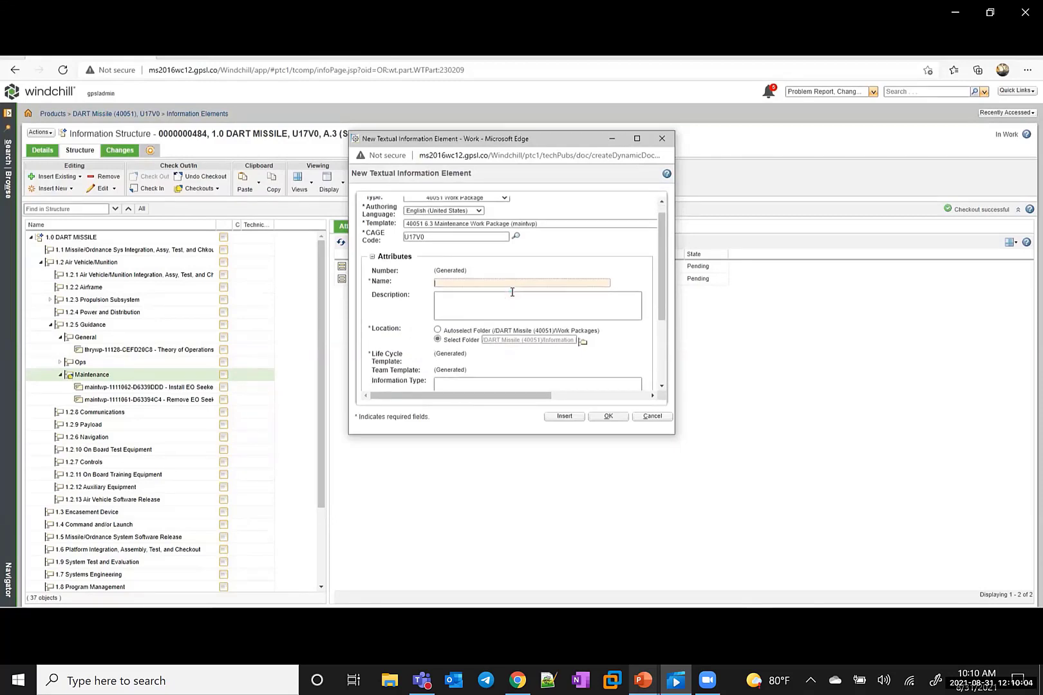
triple_click(505, 305)
key("ctrl+c")
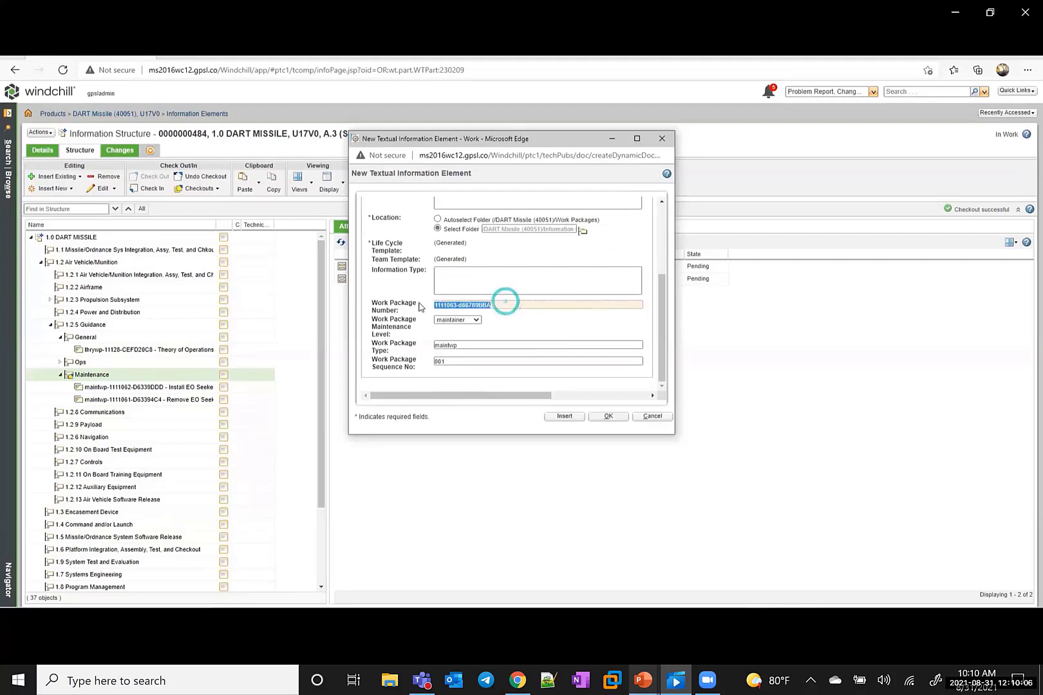
scroll(422, 307, "up", 5)
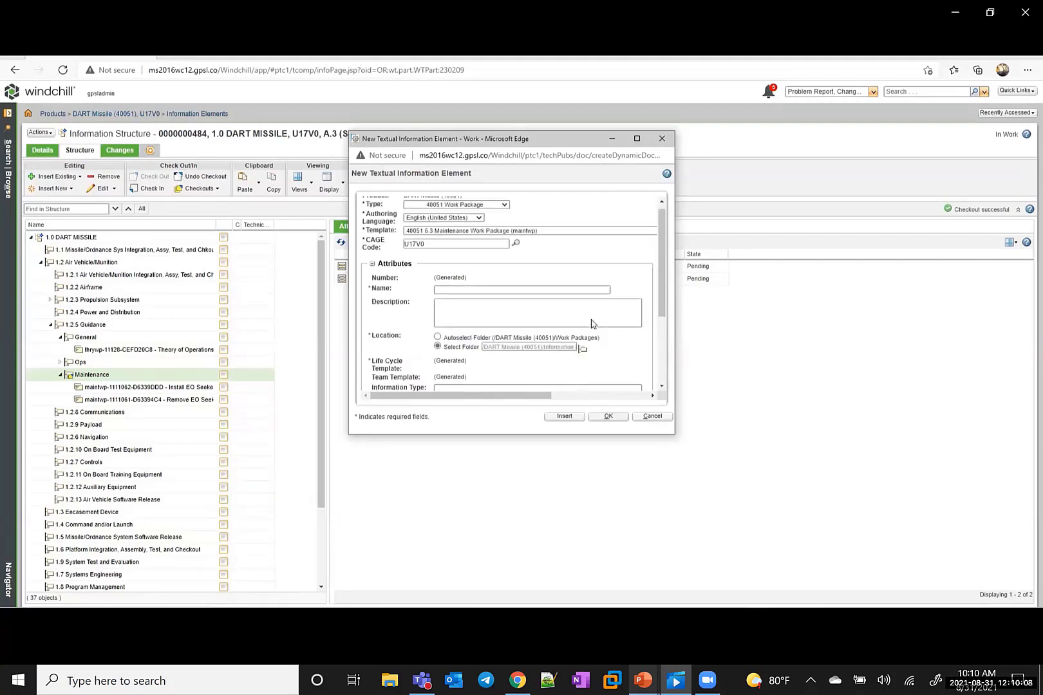
left_click(494, 296)
type("maintwp")
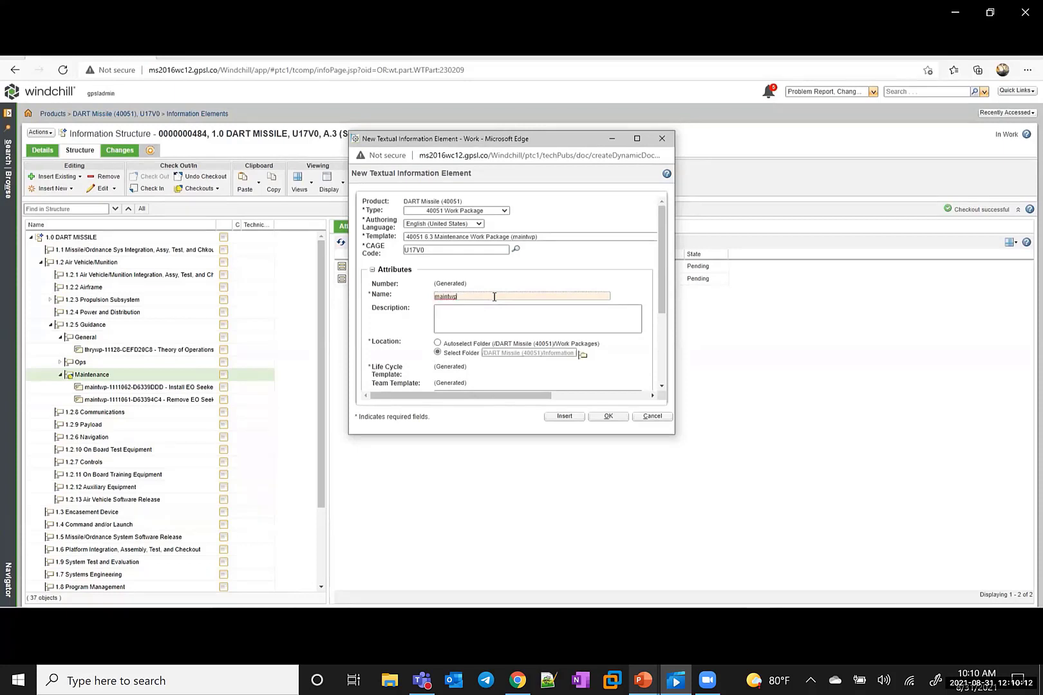
type("tvp-")
key("ctrl+v")
type("- Rea")
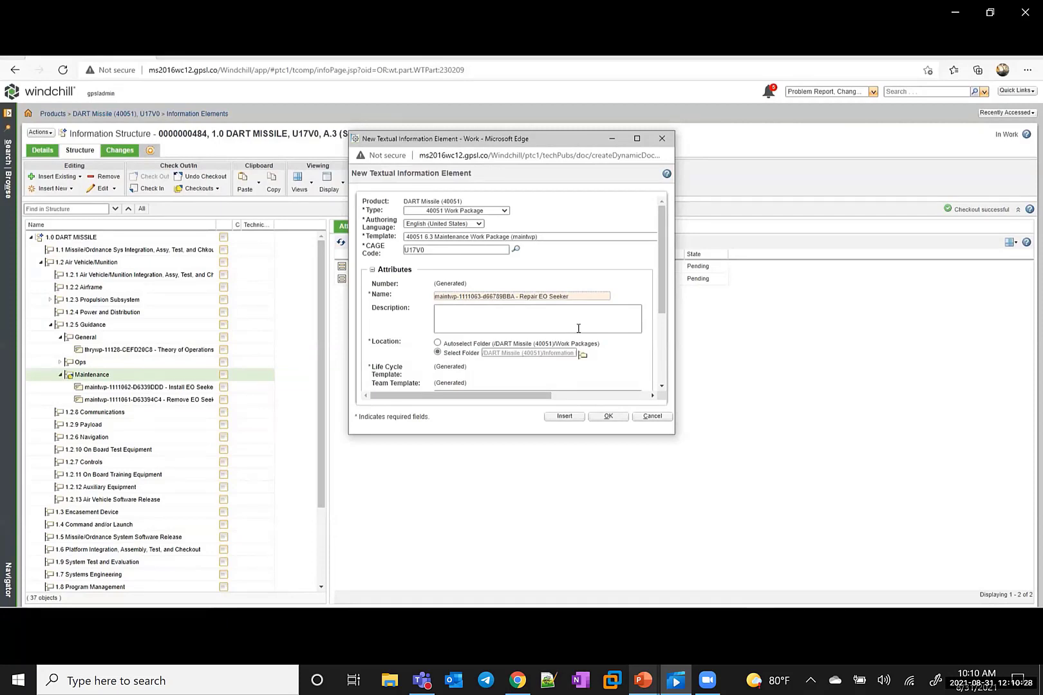
Capitalize the "d" in the element name to read D66789BBA and create the textual information element.
left_click(487, 297)
key("BackSpace")
type("D")
left_click(607, 416)
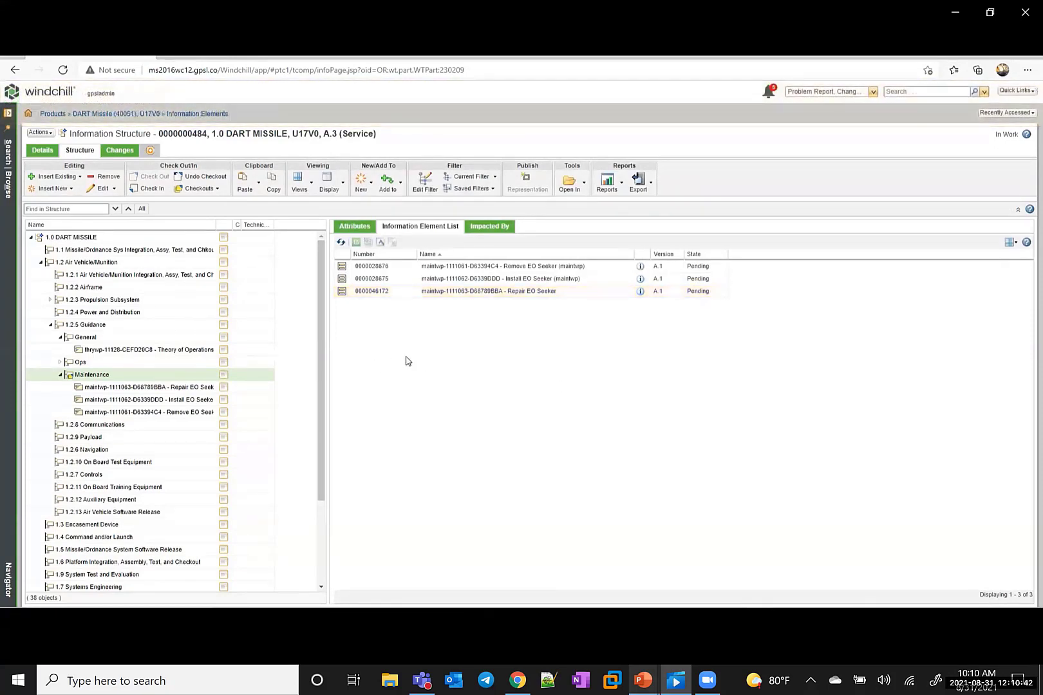
Check in the Maintenance group containing the new Repair EO Seeker element, without a comment.
left_click(539, 291)
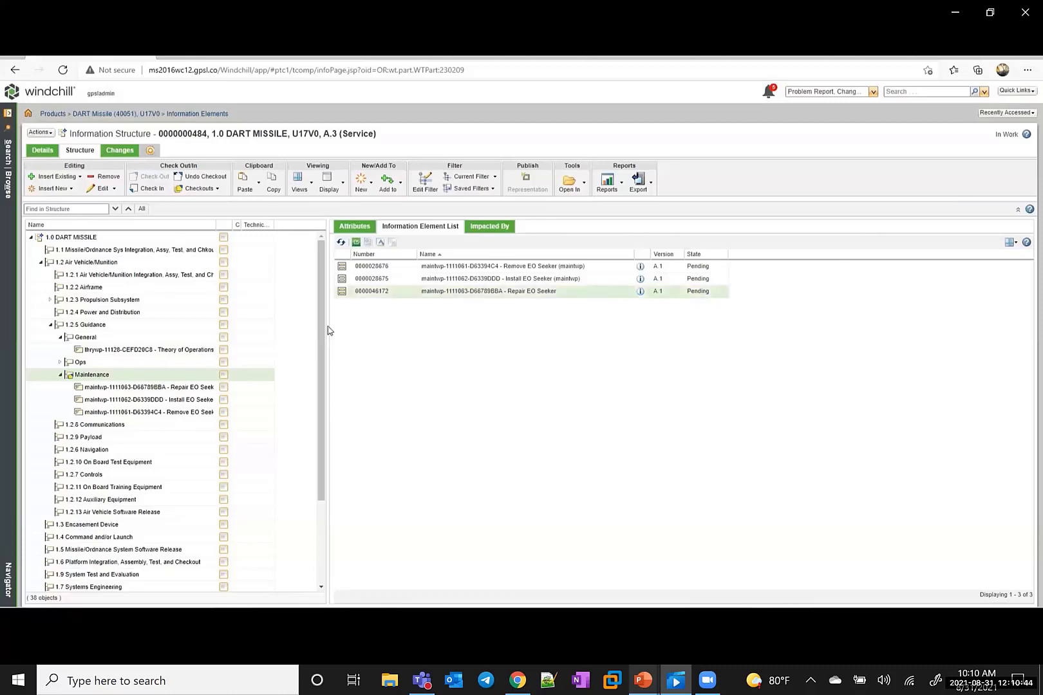
right_click(106, 380)
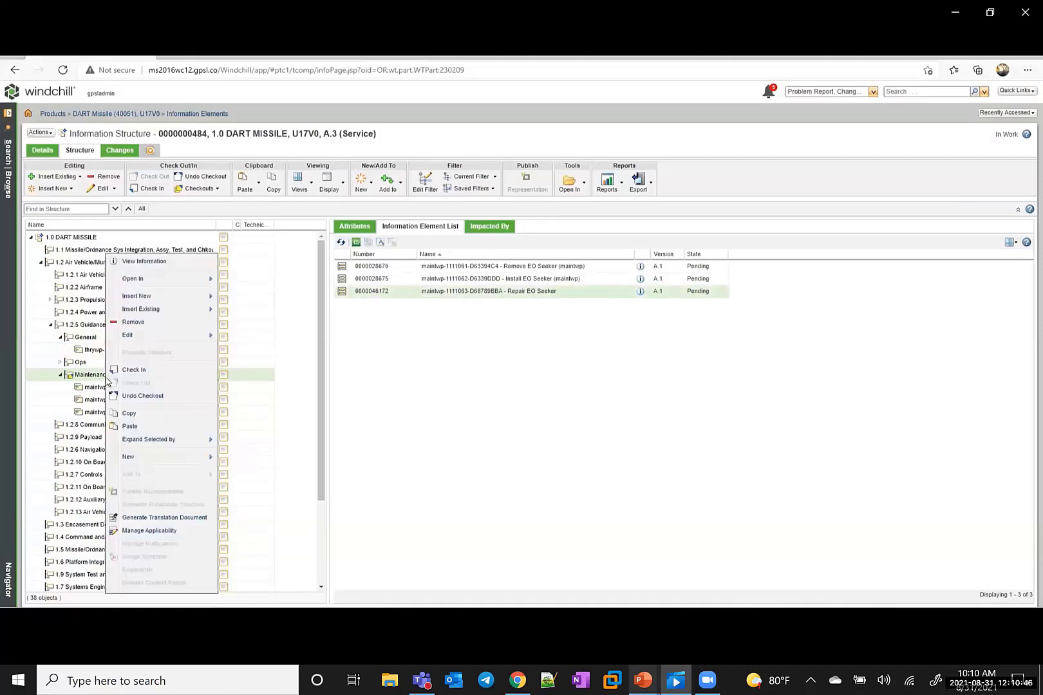
left_click(128, 375)
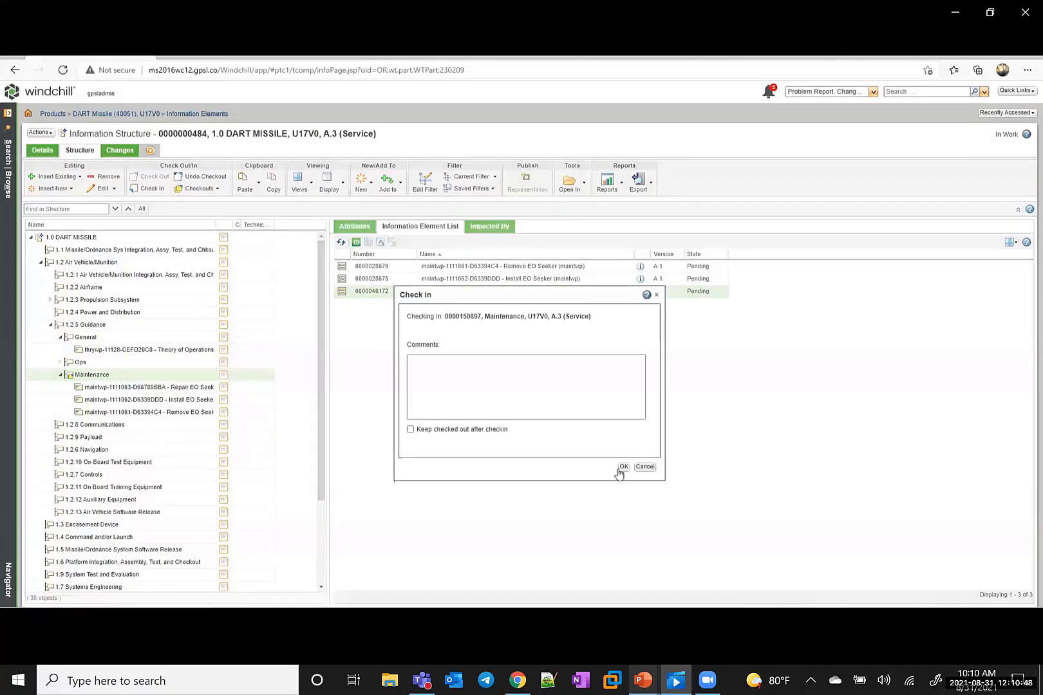
left_click(620, 469)
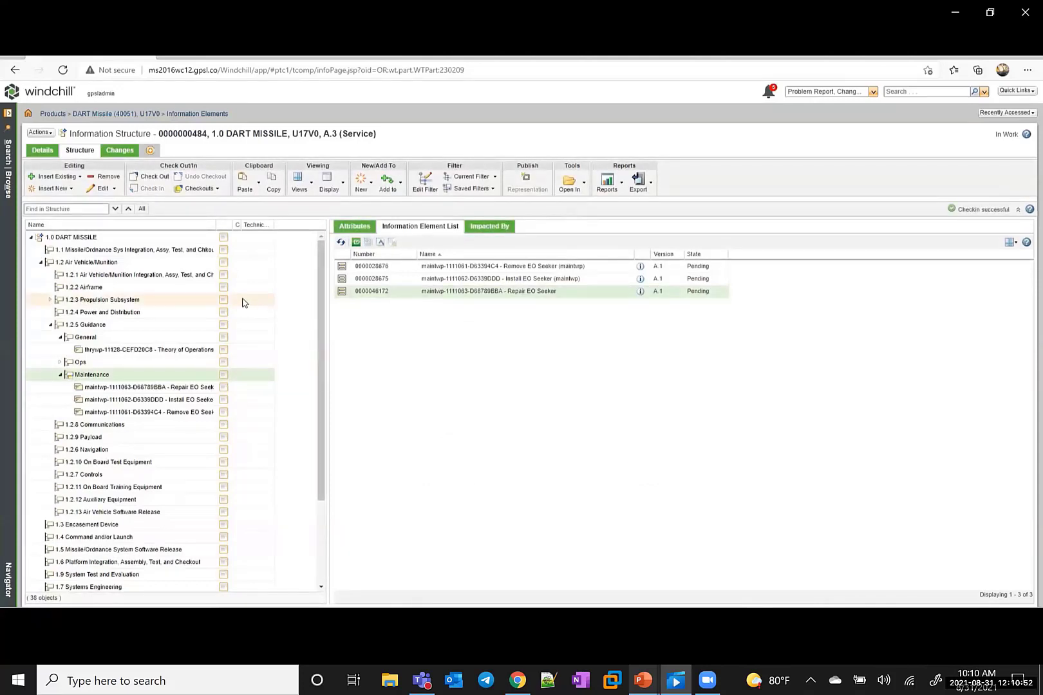
Open the DART Missile publication structure TM-123456789 and select its Operator Instructions for EO Seeker group.
left_click(10, 191)
left_click(39, 201)
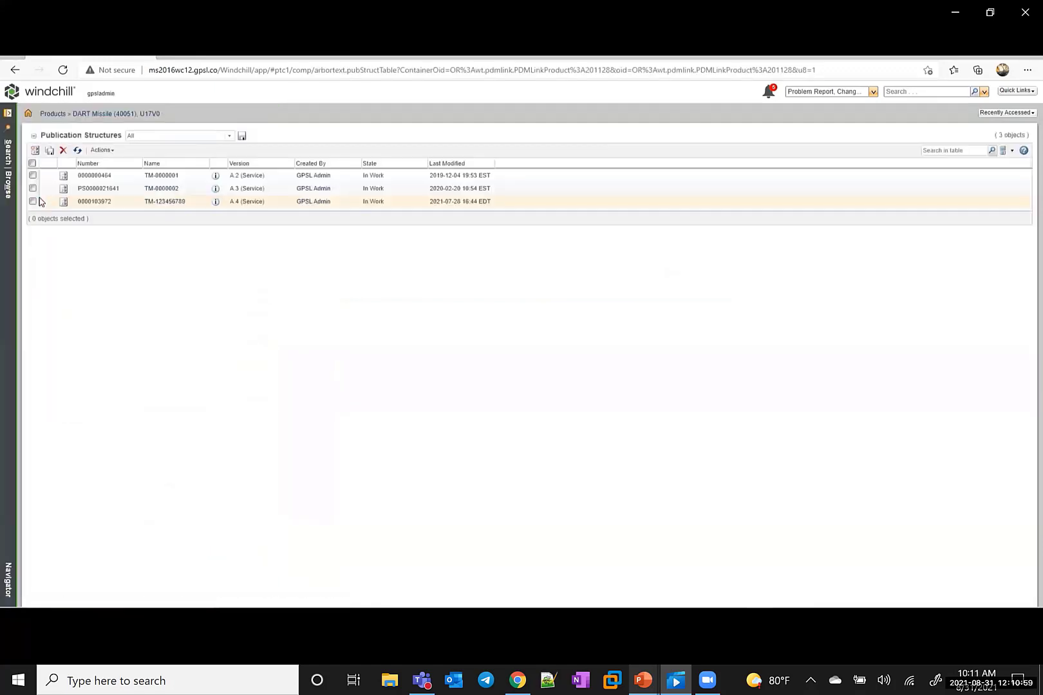
left_click(157, 202)
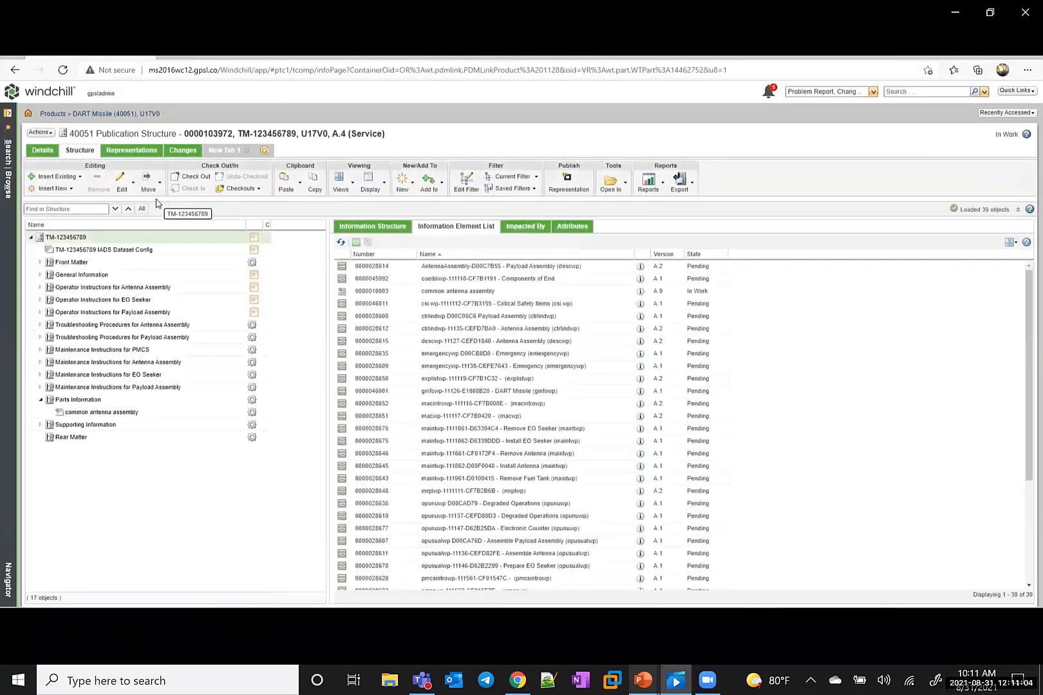
left_click(40, 275)
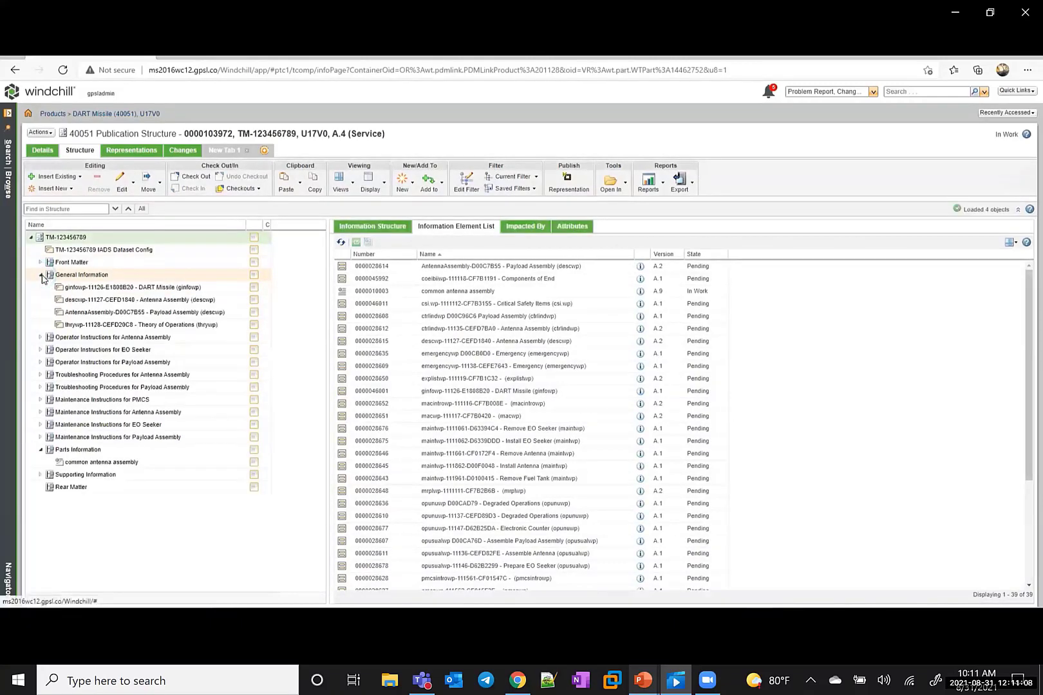
left_click(39, 350)
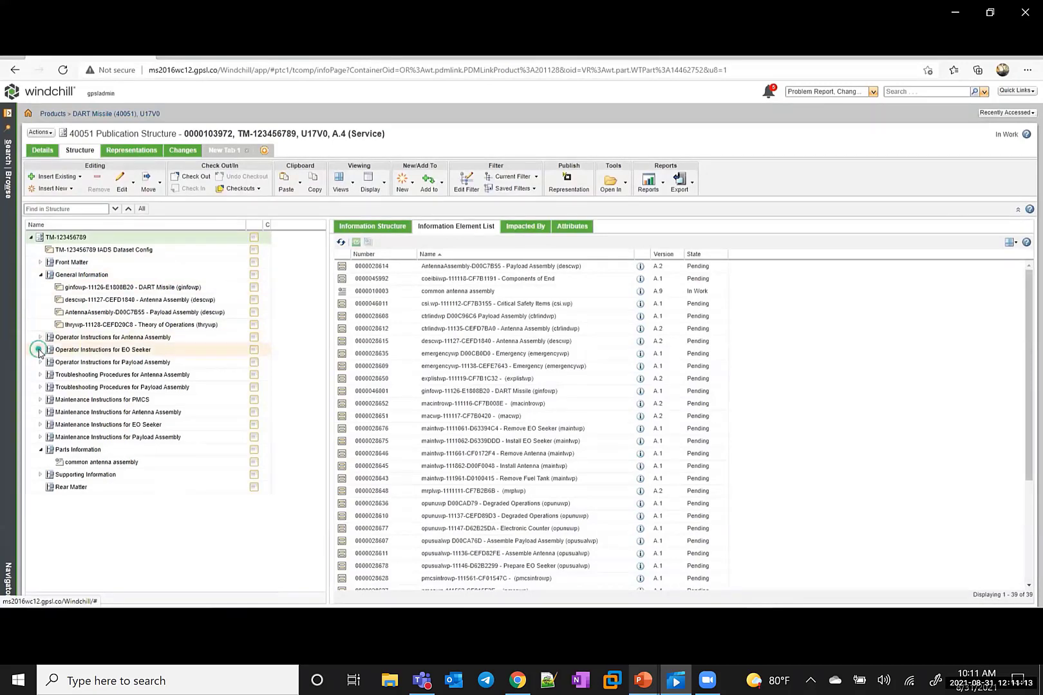
left_click(77, 350)
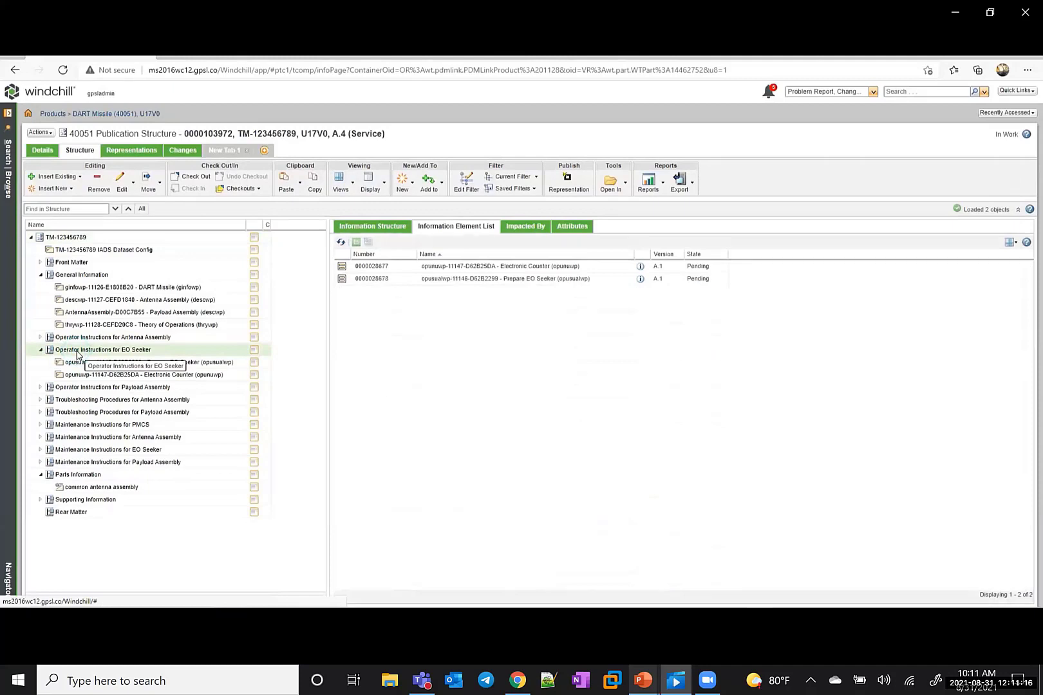
Insert ctrlindwp-11145-D62B1E2C - EO Seeker from Ops under 1.2.5 Guidance as the group's first child, and check in the group without a comment.
left_click(372, 227)
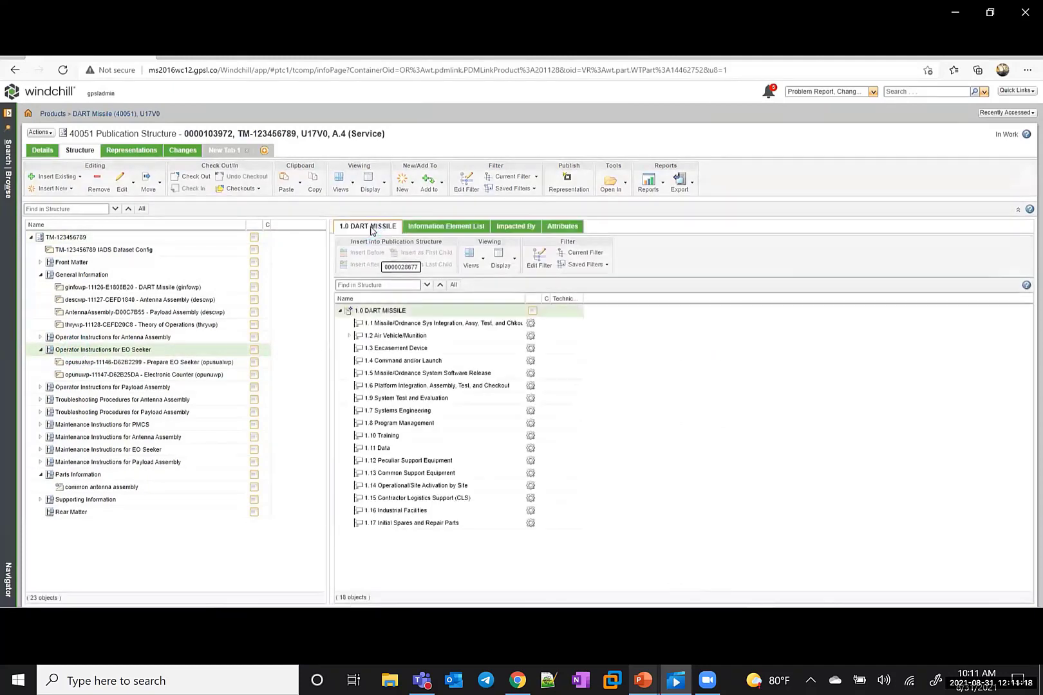
left_click(350, 336)
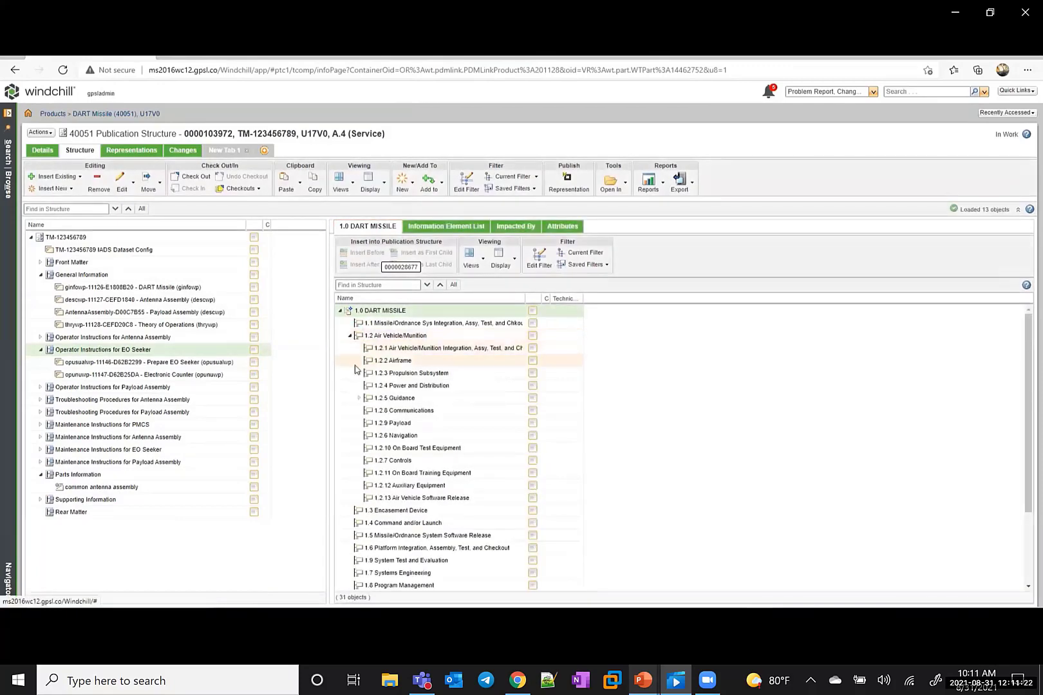
left_click(358, 398)
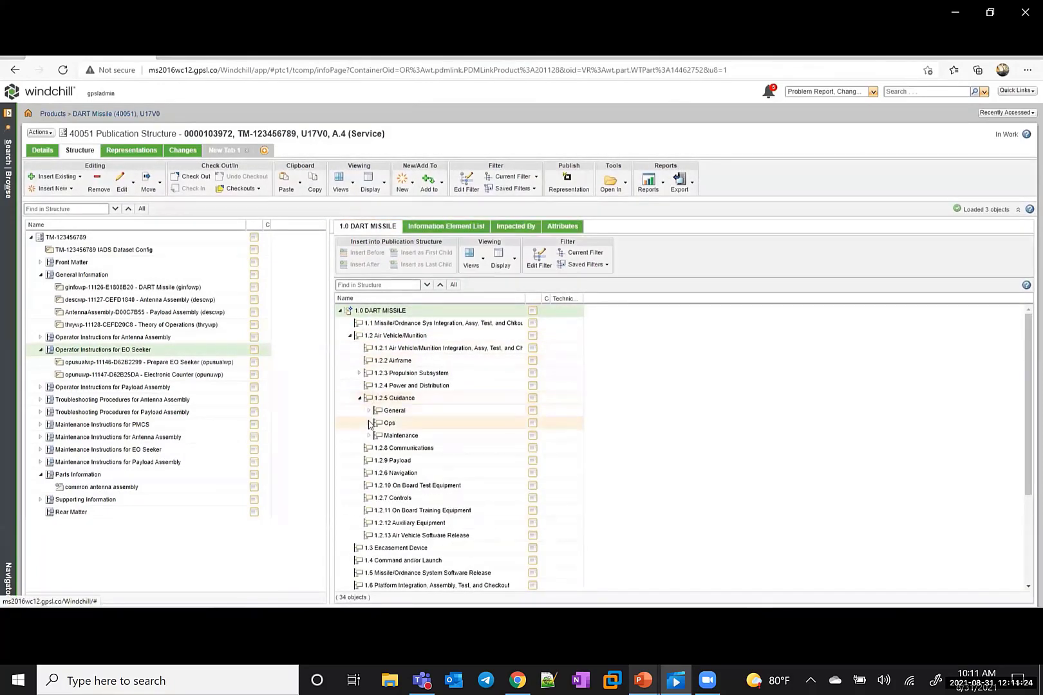
left_click(369, 423)
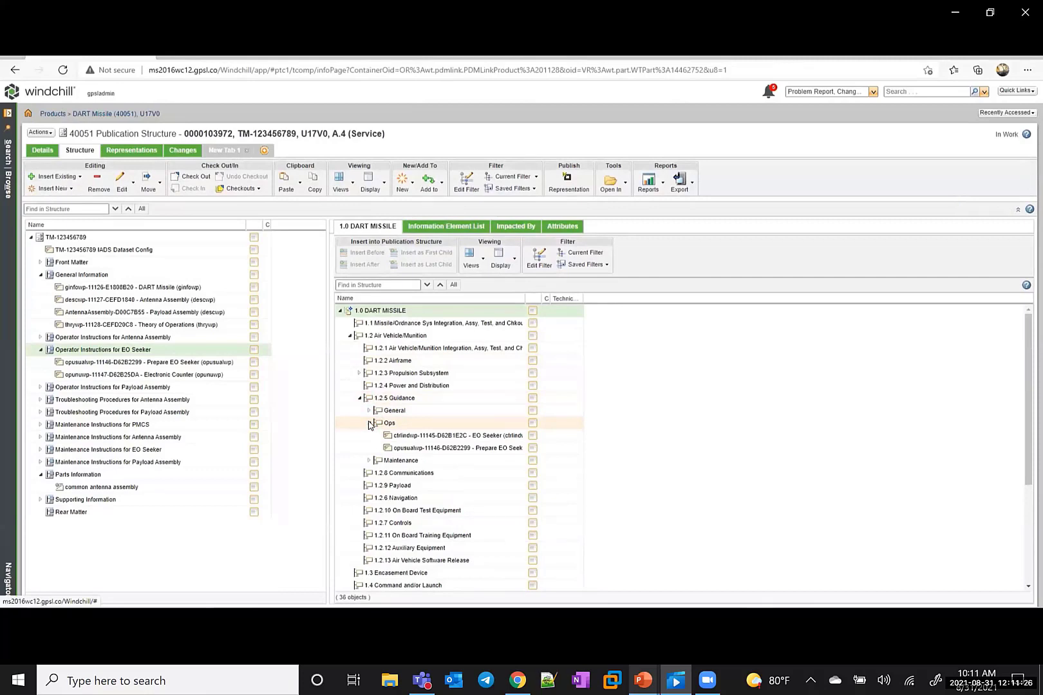
left_click(406, 438)
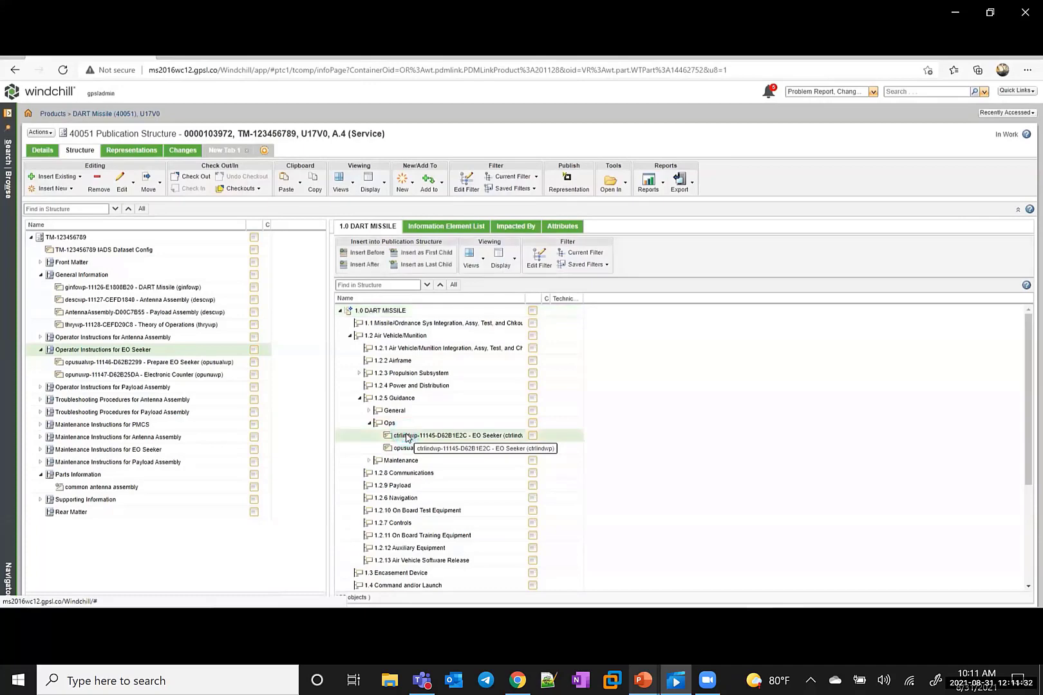
right_click(405, 437)
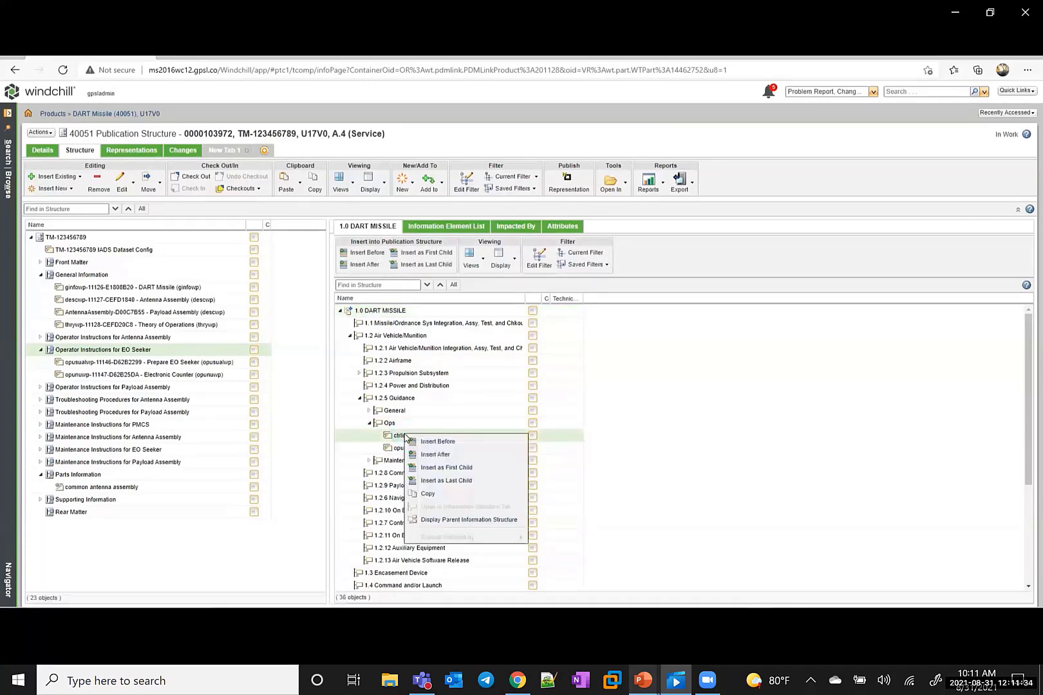
left_click(436, 455)
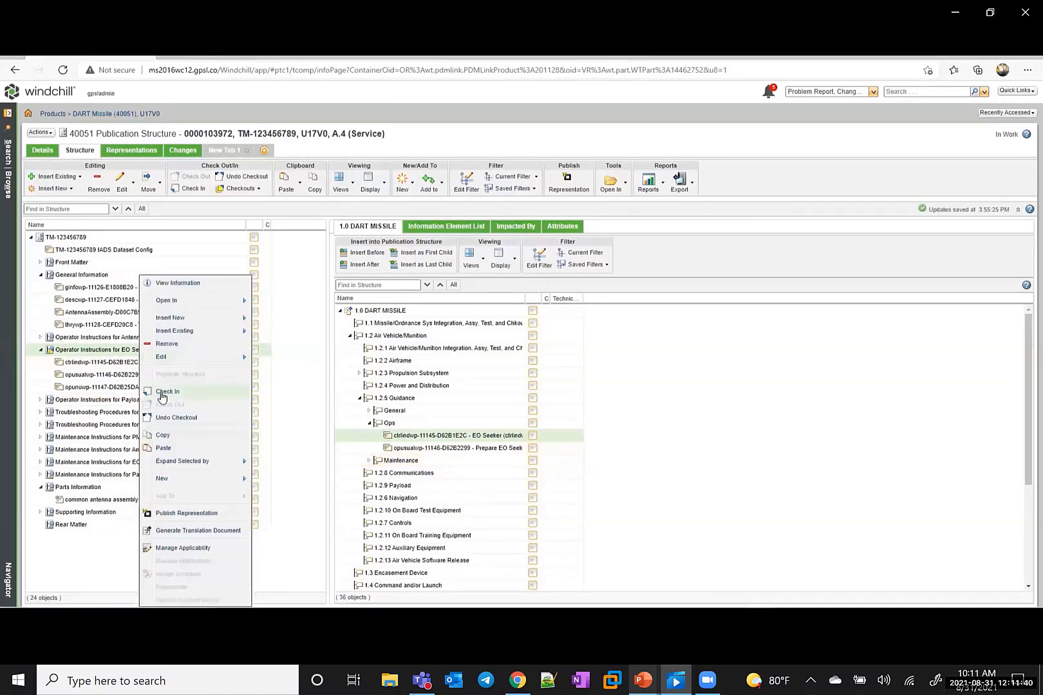
left_click(162, 391)
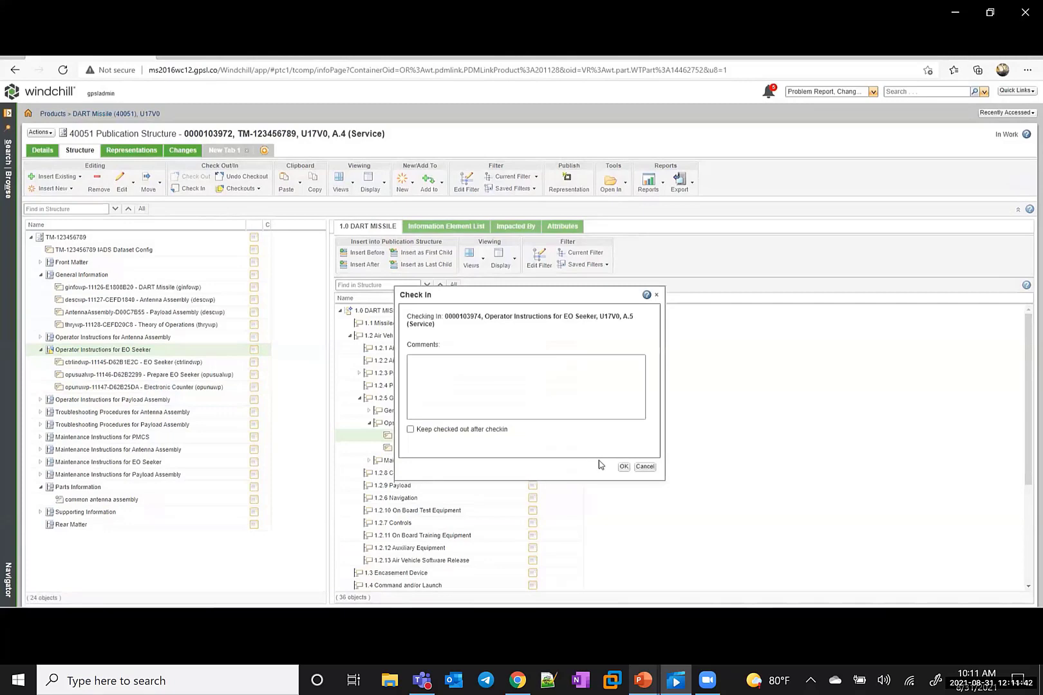
left_click(623, 466)
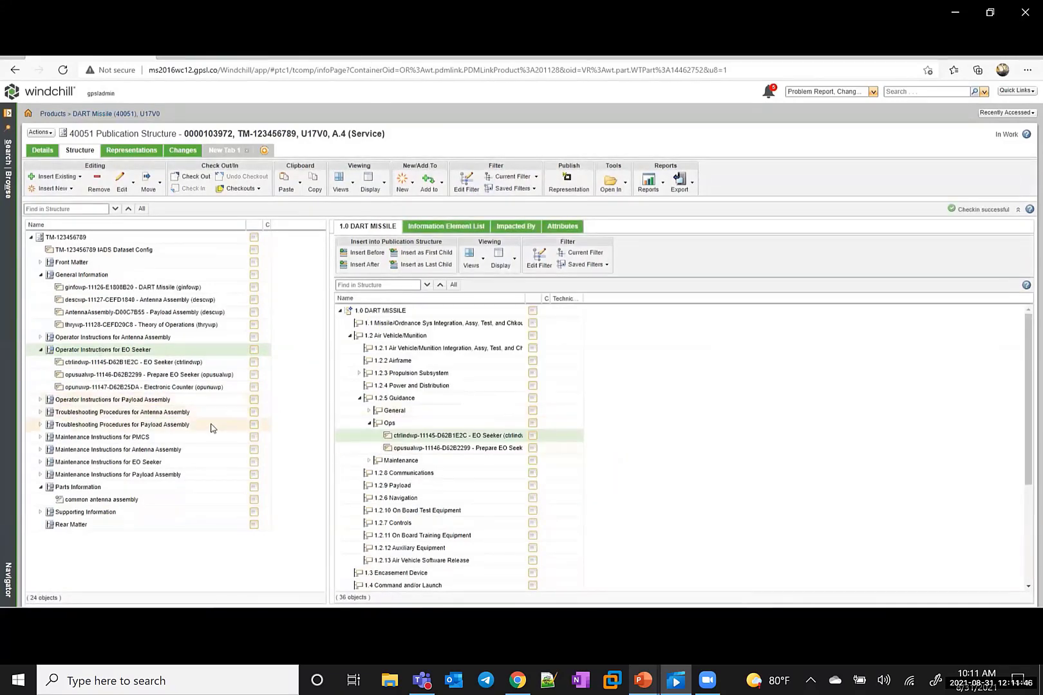
Insert maintwp-1111063-D66789BBA - Repair EO Seeker from the Guidance Maintenance group as the last child of Maintenance Instructions for EO Seeker.
left_click(40, 462)
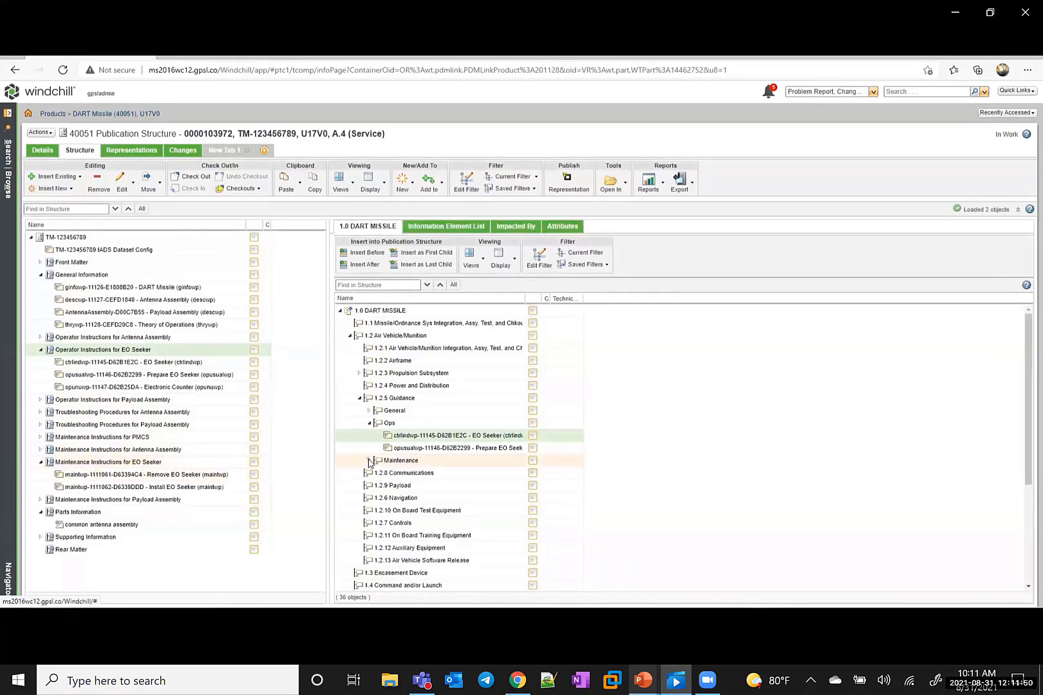
left_click(370, 461)
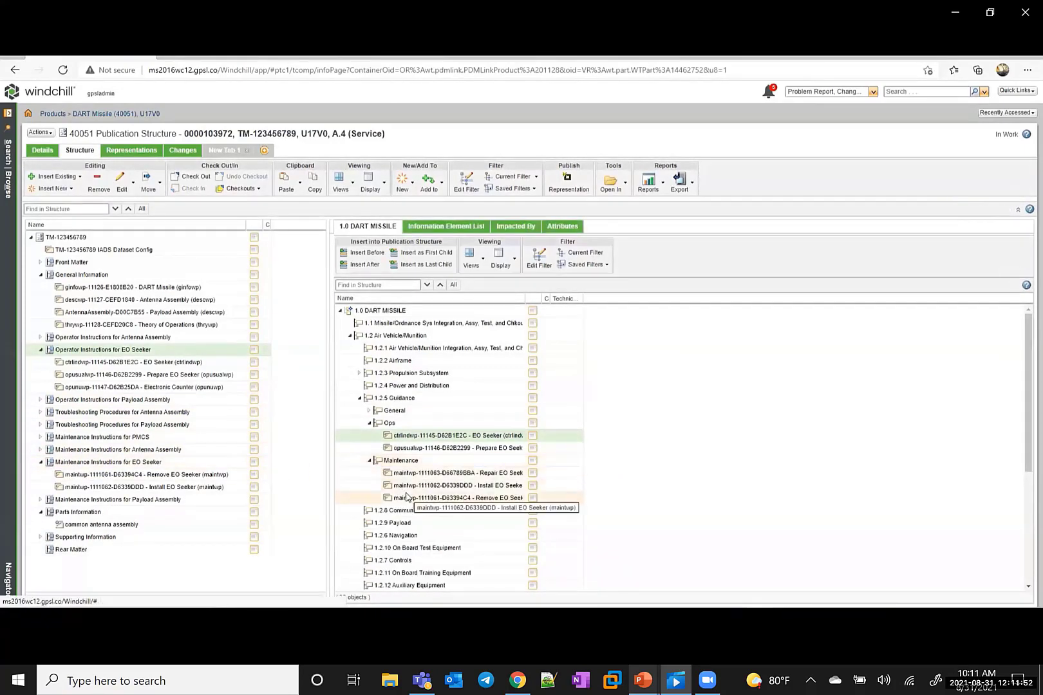
left_click(414, 474)
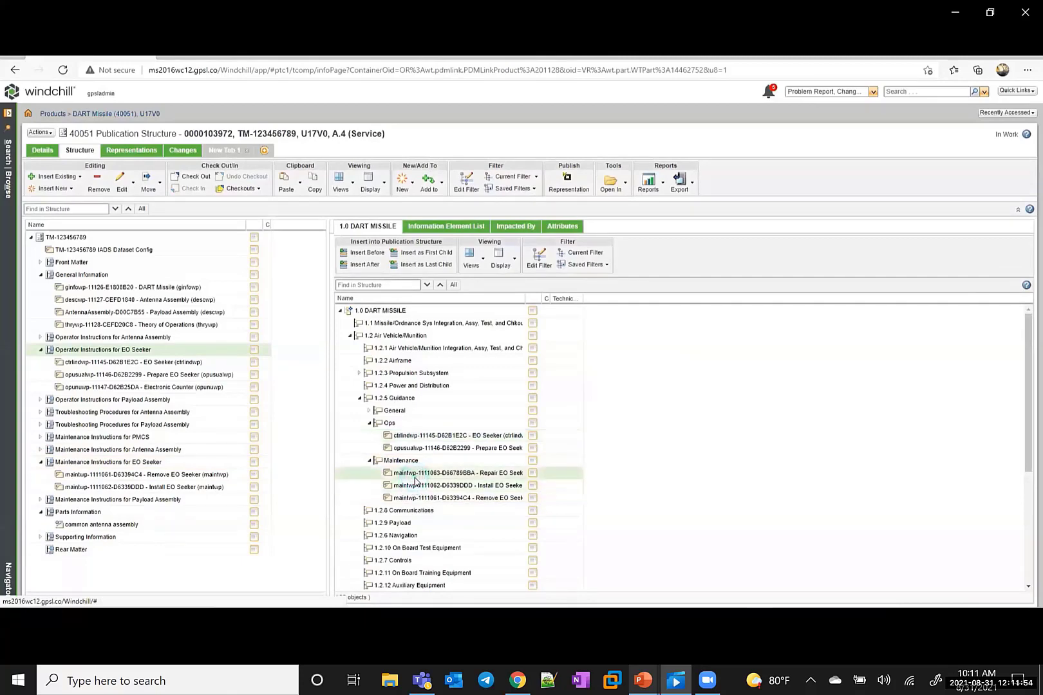
right_click(416, 480)
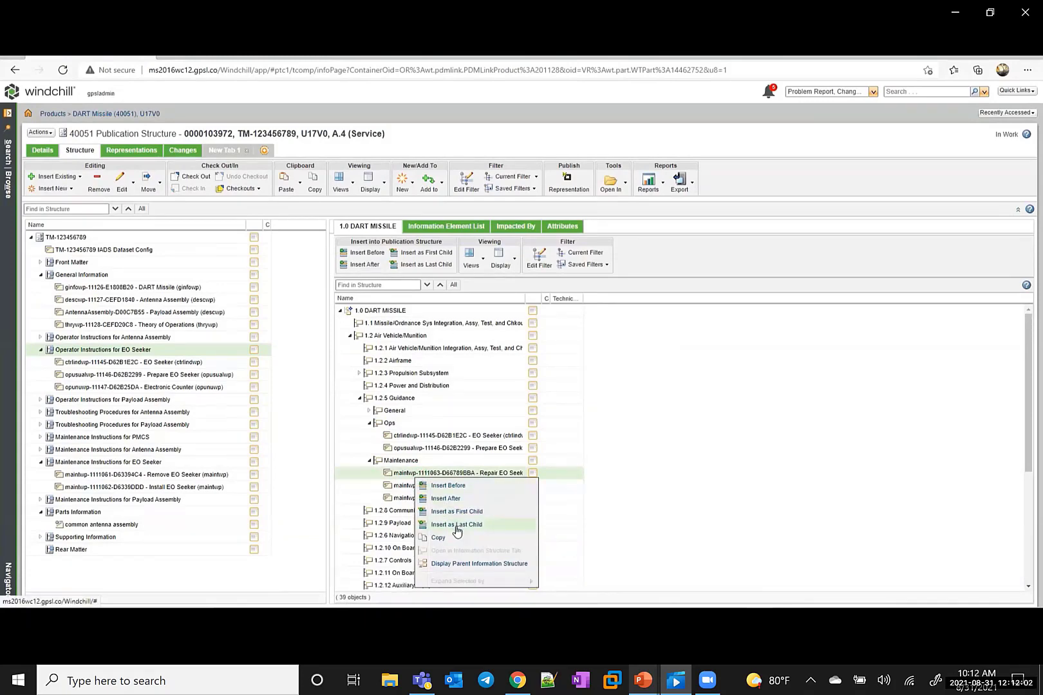
left_click(129, 462)
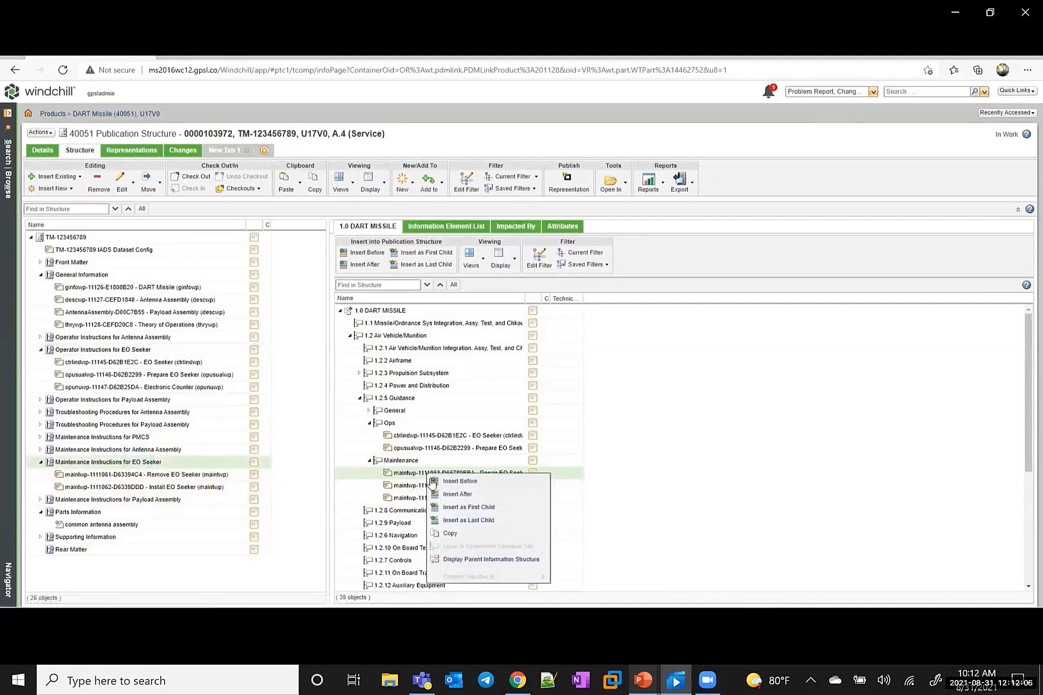
right_click(427, 475)
left_click(454, 520)
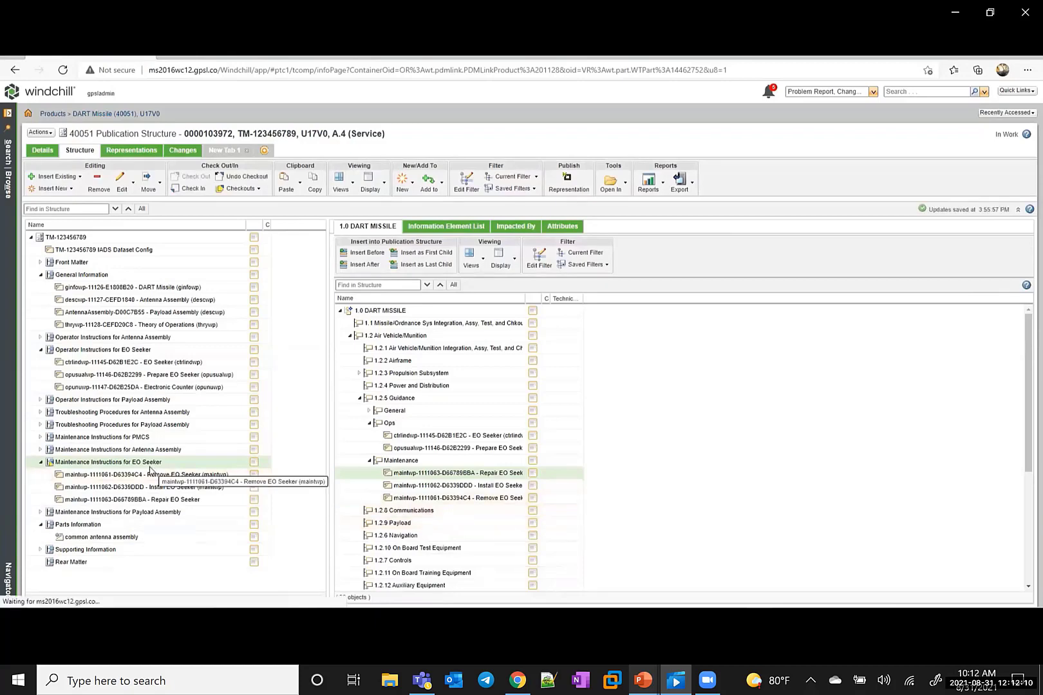
Check in the Maintenance Instructions for EO Seeker group without a comment.
right_click(148, 468)
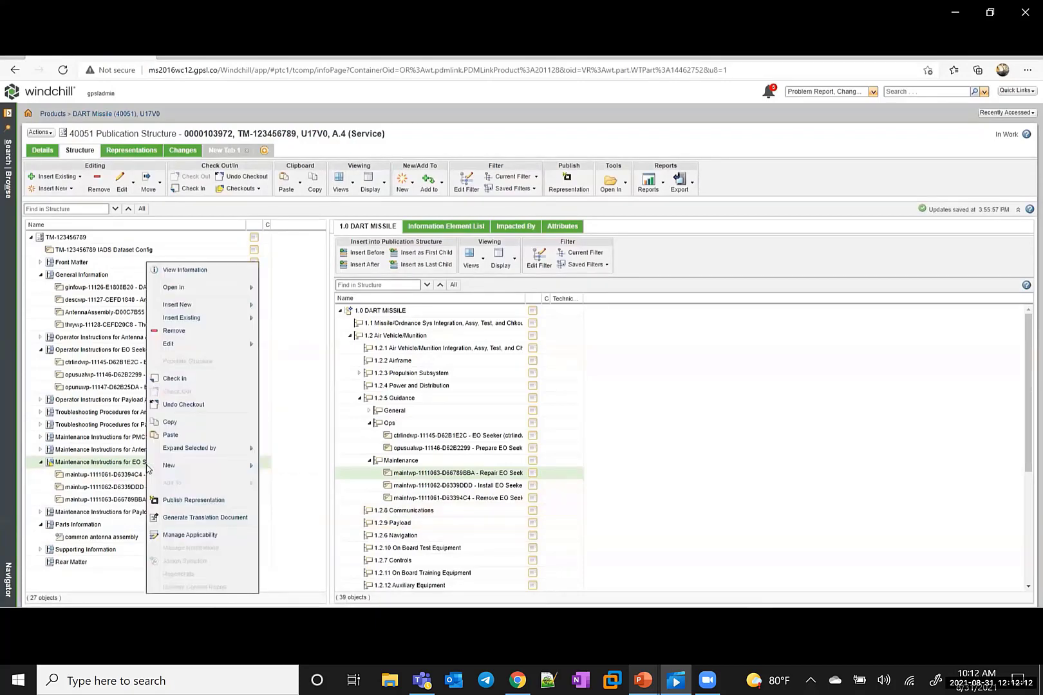
left_click(174, 378)
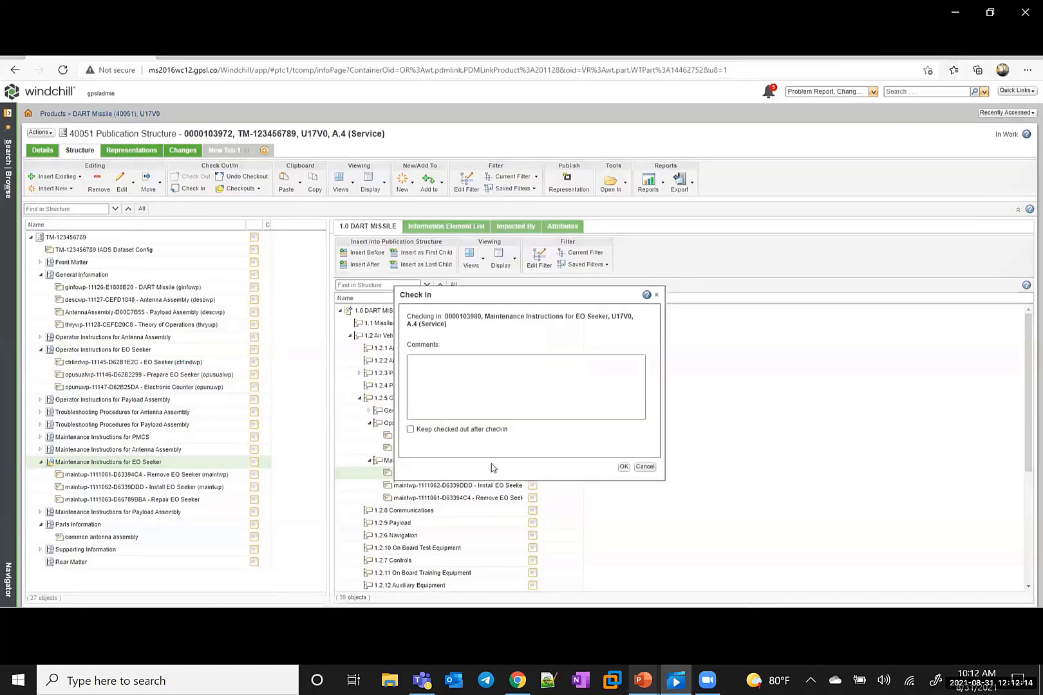
left_click(623, 467)
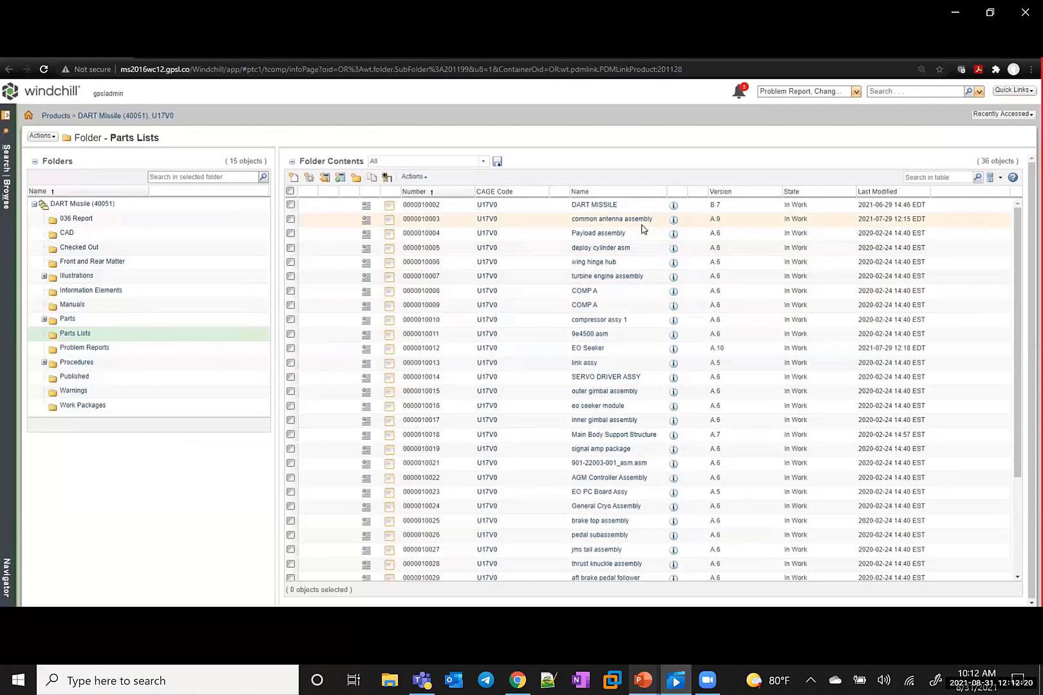
Start a new parts list information element in the Parts Lists folder and name it "EO Seeker".
left_click(414, 177)
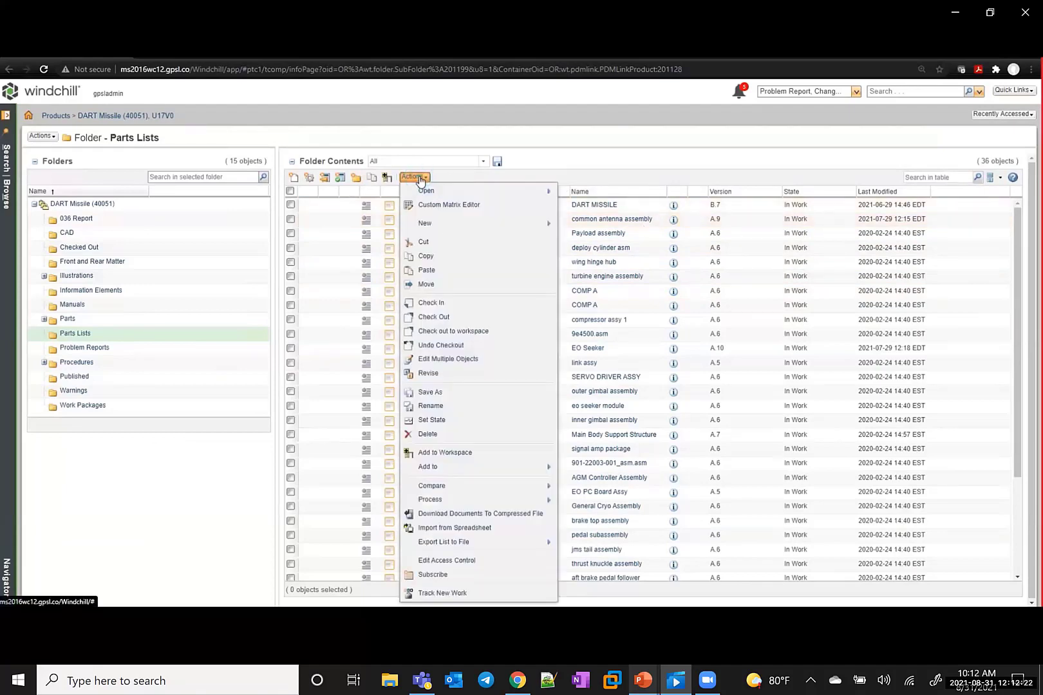
mouse_move(464, 223)
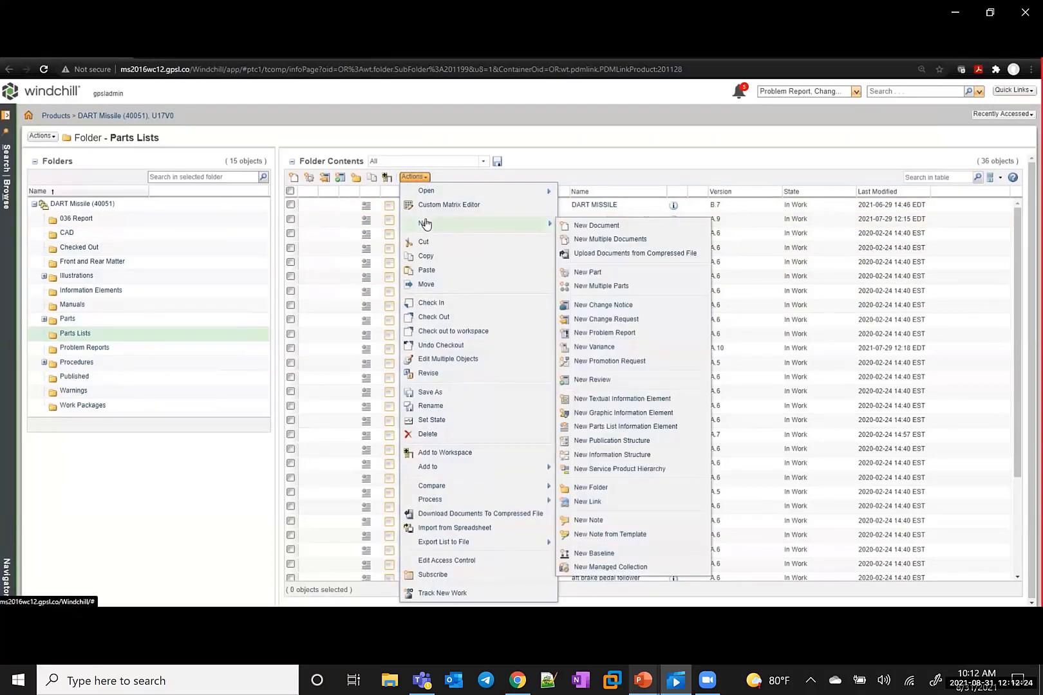
left_click(615, 427)
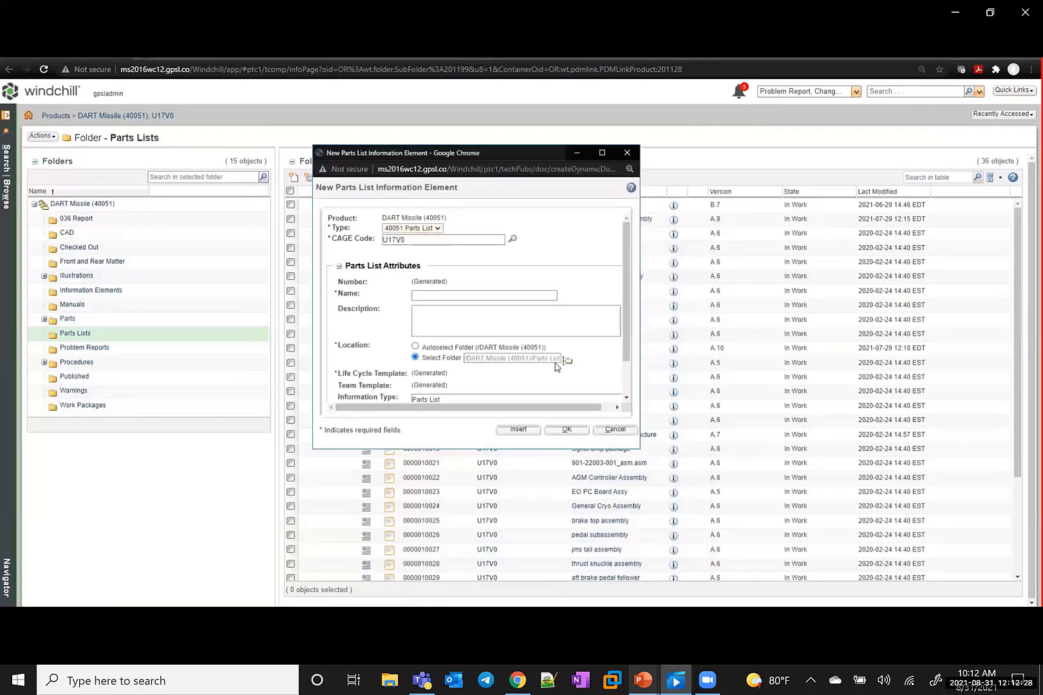
left_click(445, 288)
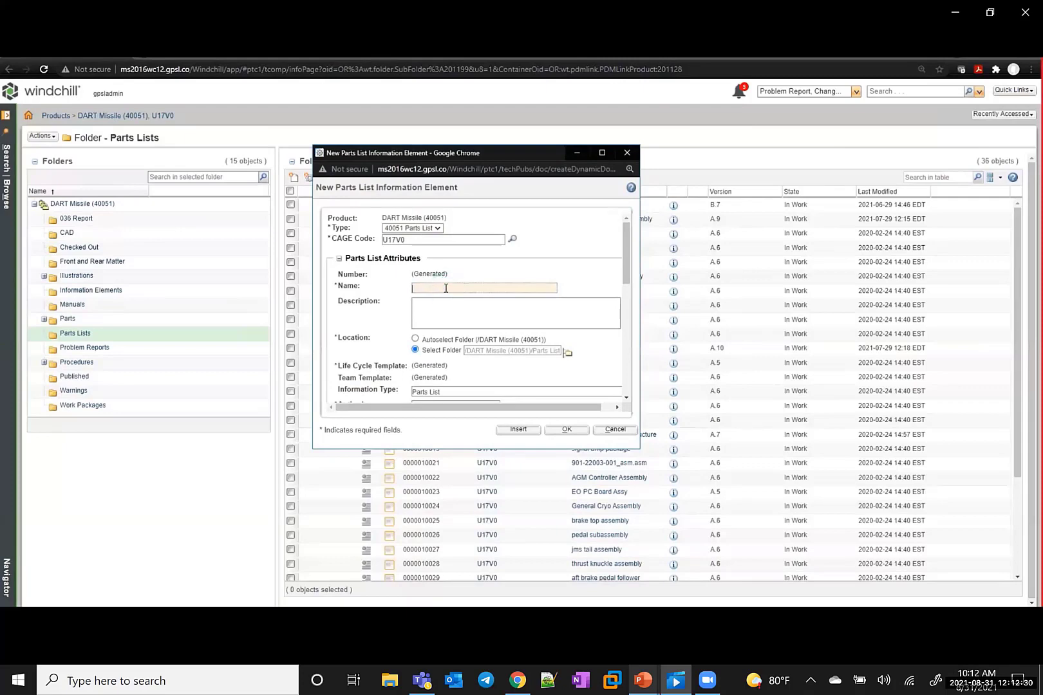
type("EO Seeker")
Set the work package maintenance level to maintainer, the work package number to r00004 and the sequence number to 001.
left_click_drag(624, 263, 622, 337)
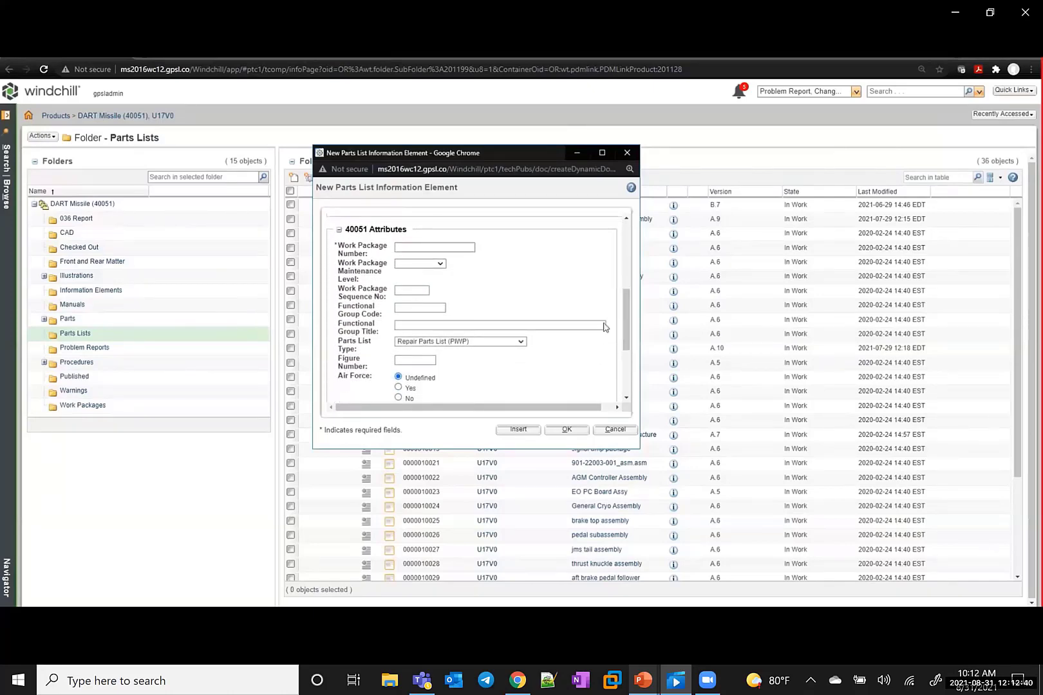
left_click(435, 266)
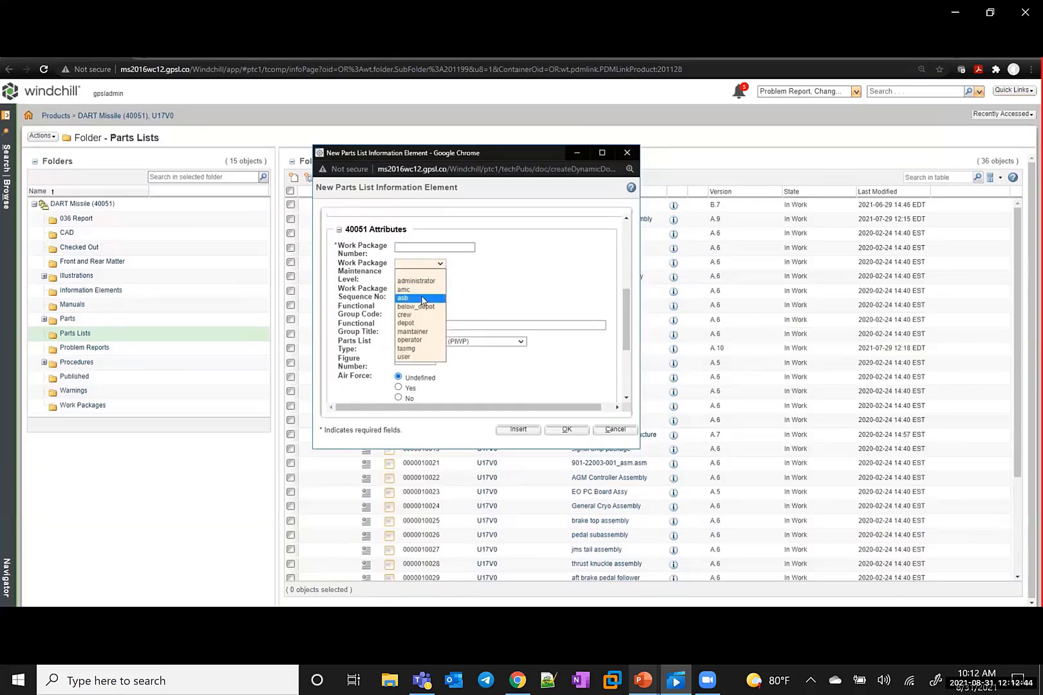
left_click(418, 332)
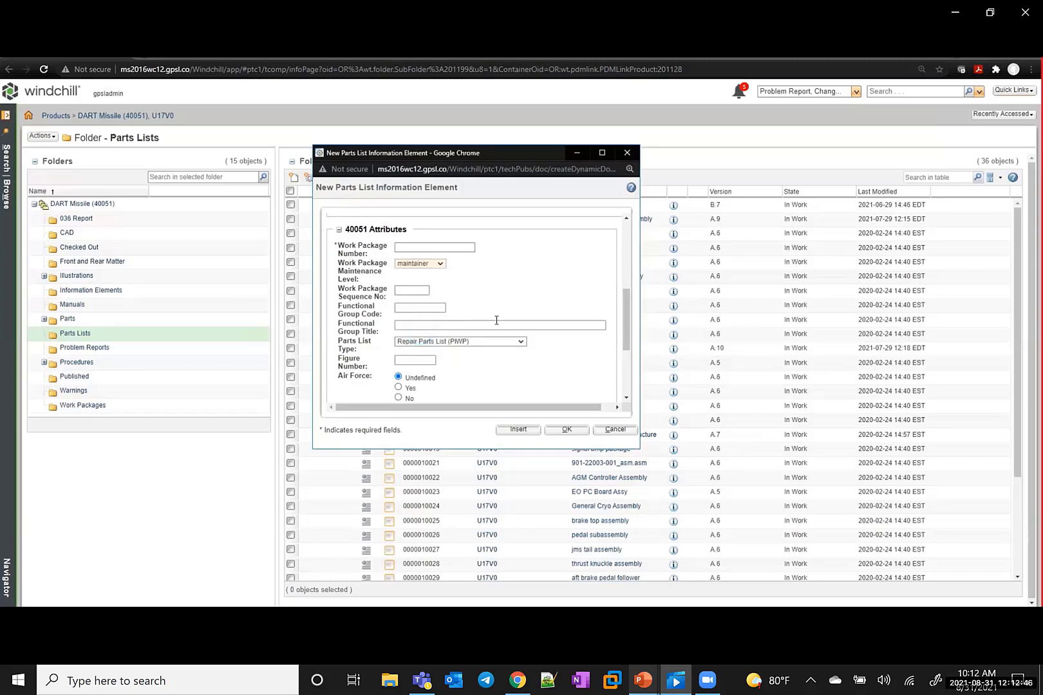
left_click(424, 247)
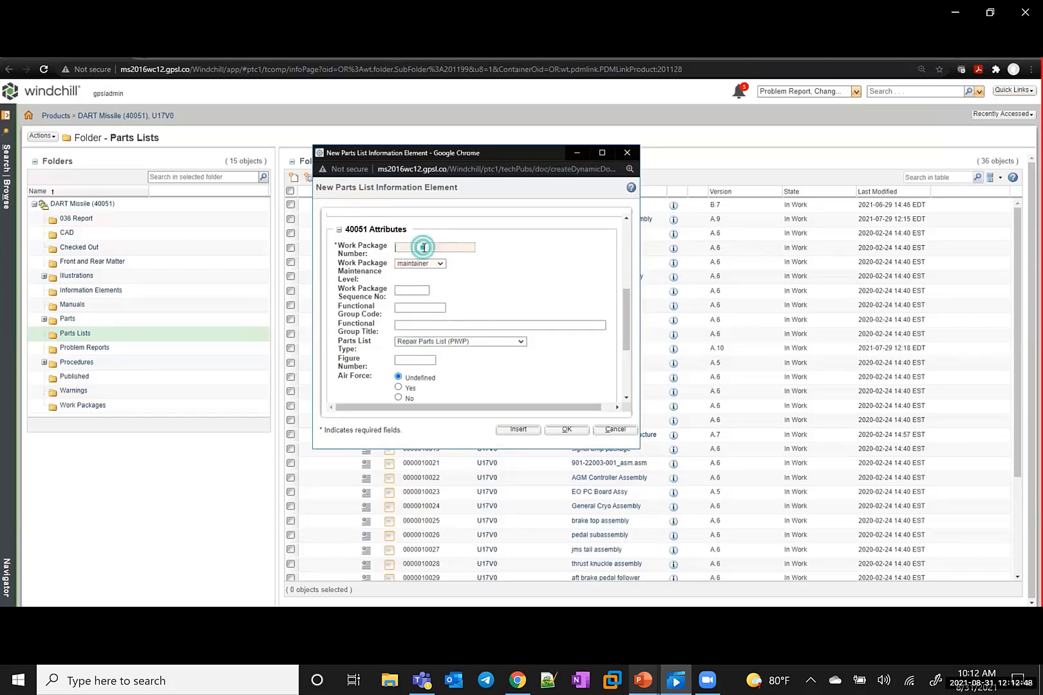
type("r00004")
left_click(417, 287)
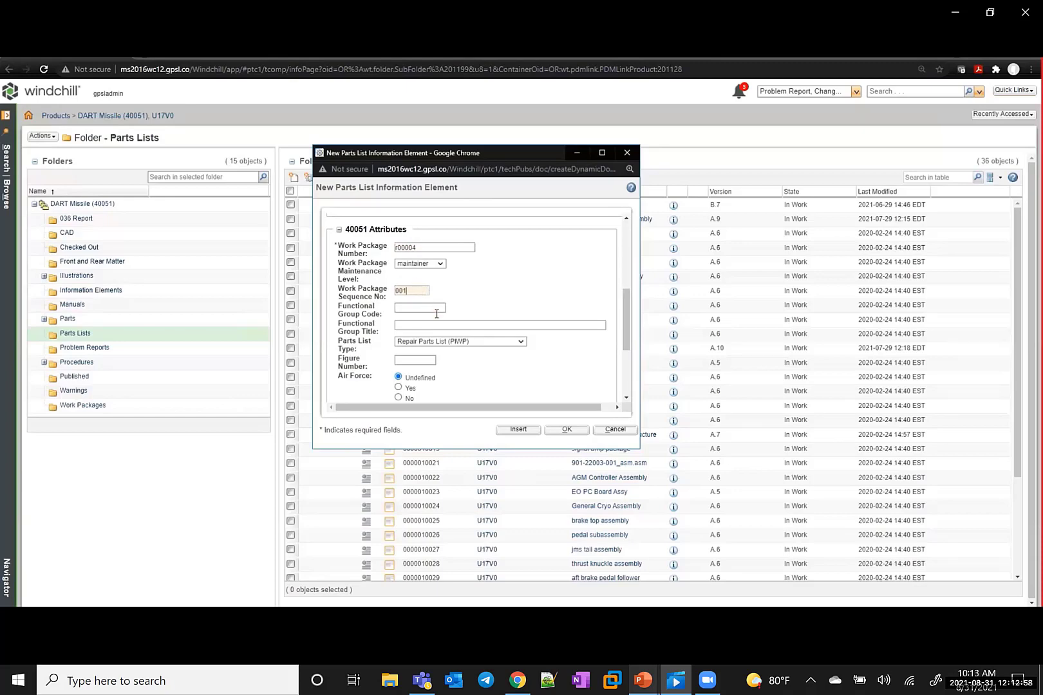
Choose Repair Parts List (PIWP) as the parts list type and set the figure number to 001.
left_click(459, 343)
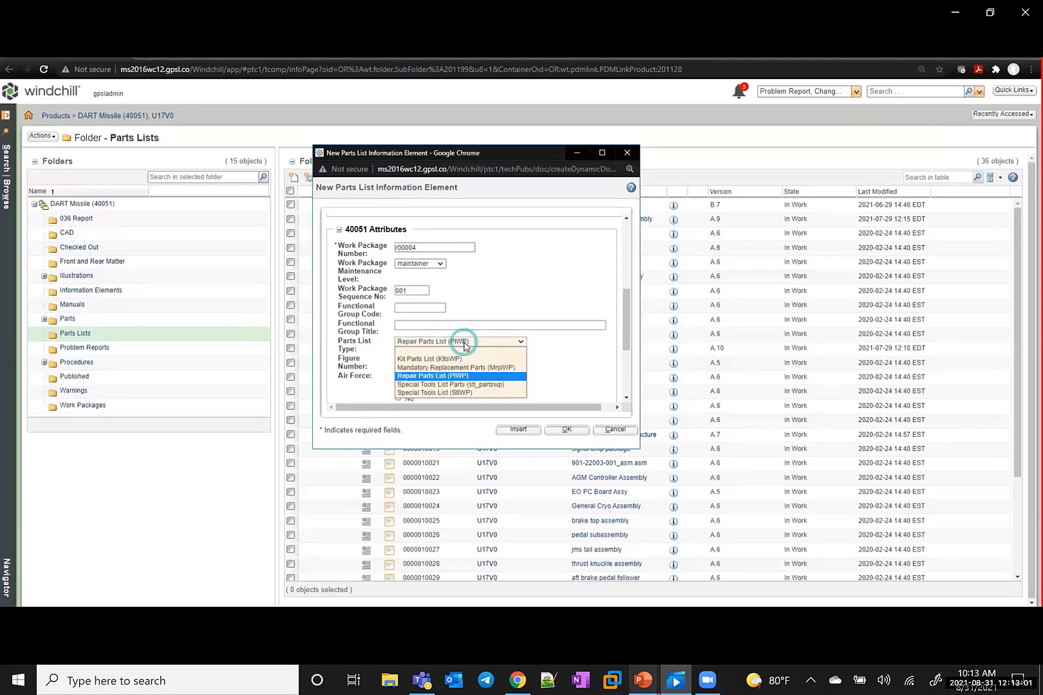
left_click(457, 376)
left_click(419, 362)
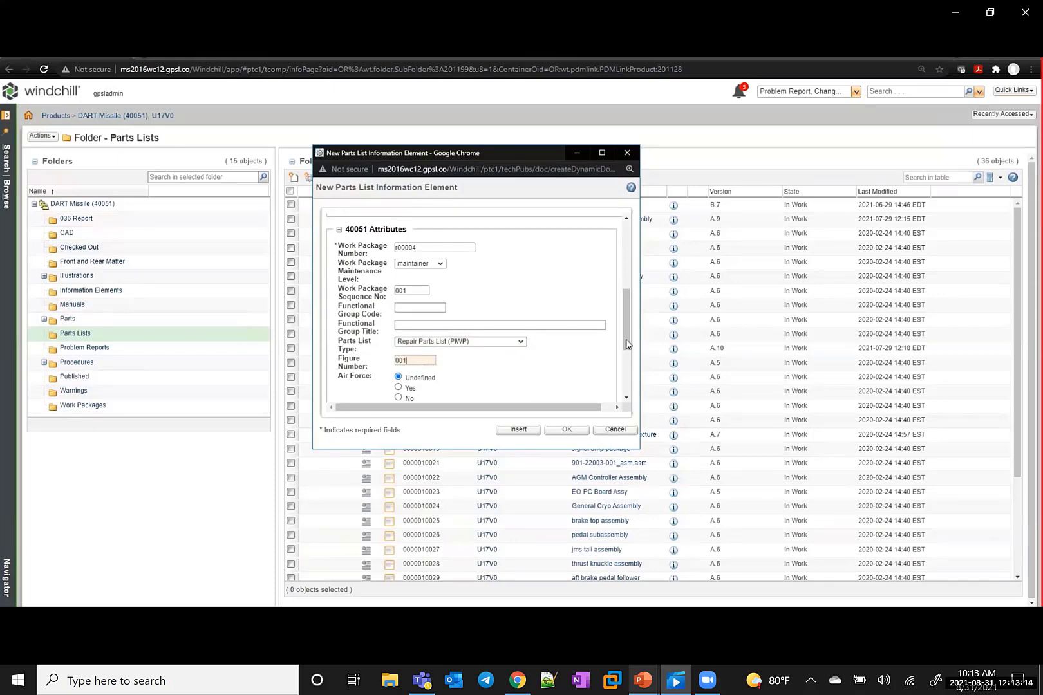
left_click_drag(627, 342, 628, 391)
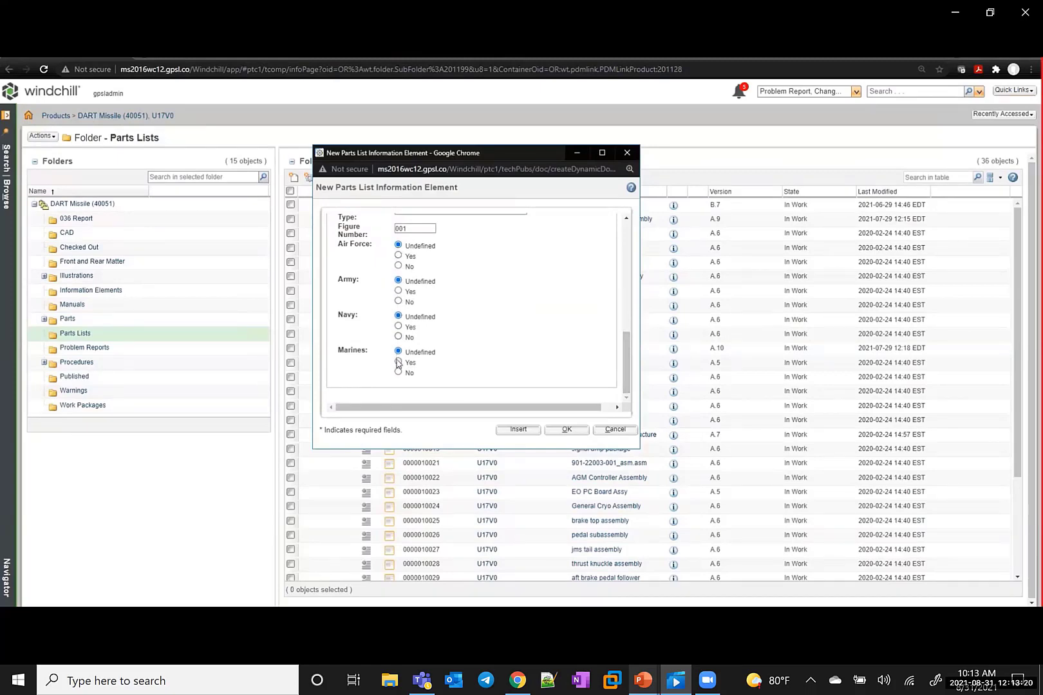
Set Air Force and Navy to Yes and Army and Marines to No, and create the EO Seeker parts list.
left_click(398, 256)
left_click(398, 327)
left_click(398, 301)
left_click(398, 372)
left_click(560, 431)
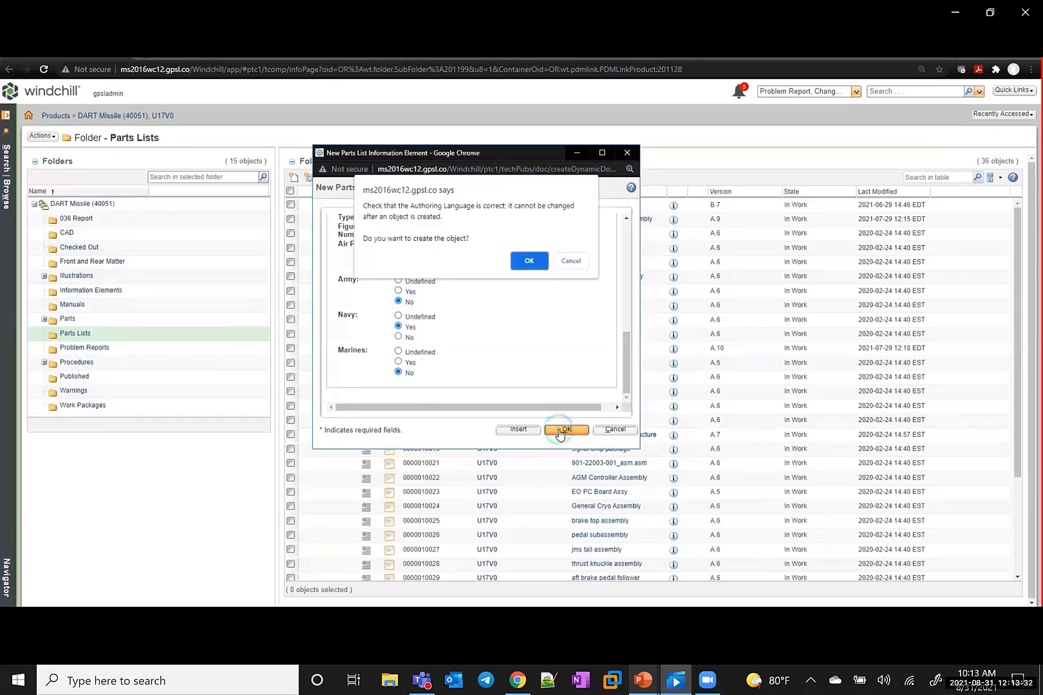
left_click(535, 265)
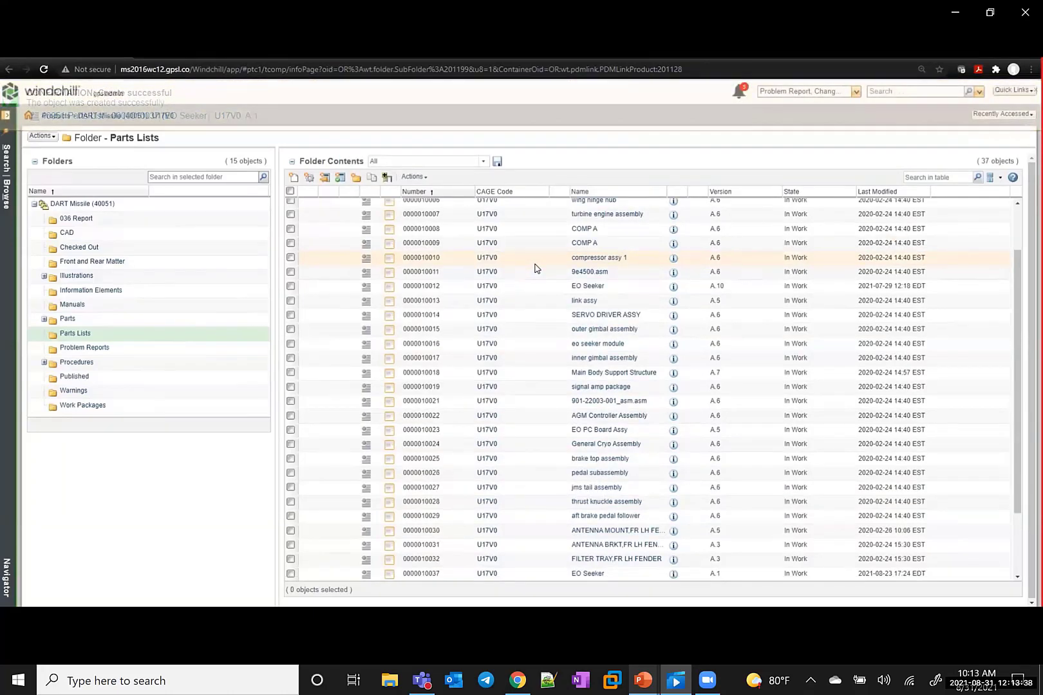
Sort the Parts Lists folder by last modified date, newest first, and open the newest EO Seeker parts list.
scroll(534, 268, "up", 2)
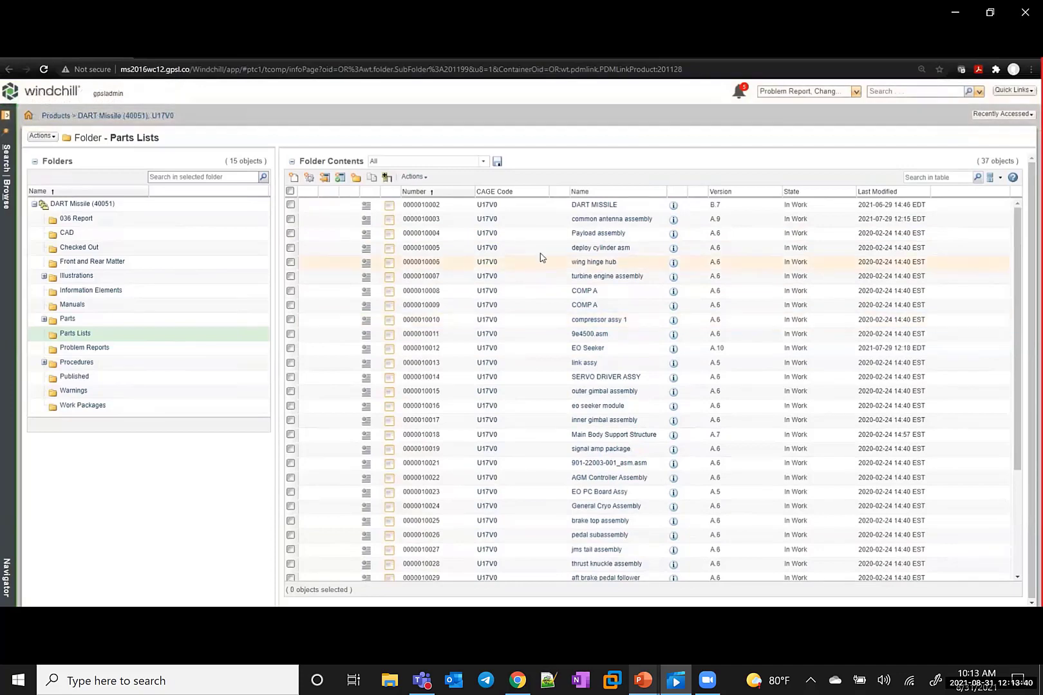
left_click(863, 191)
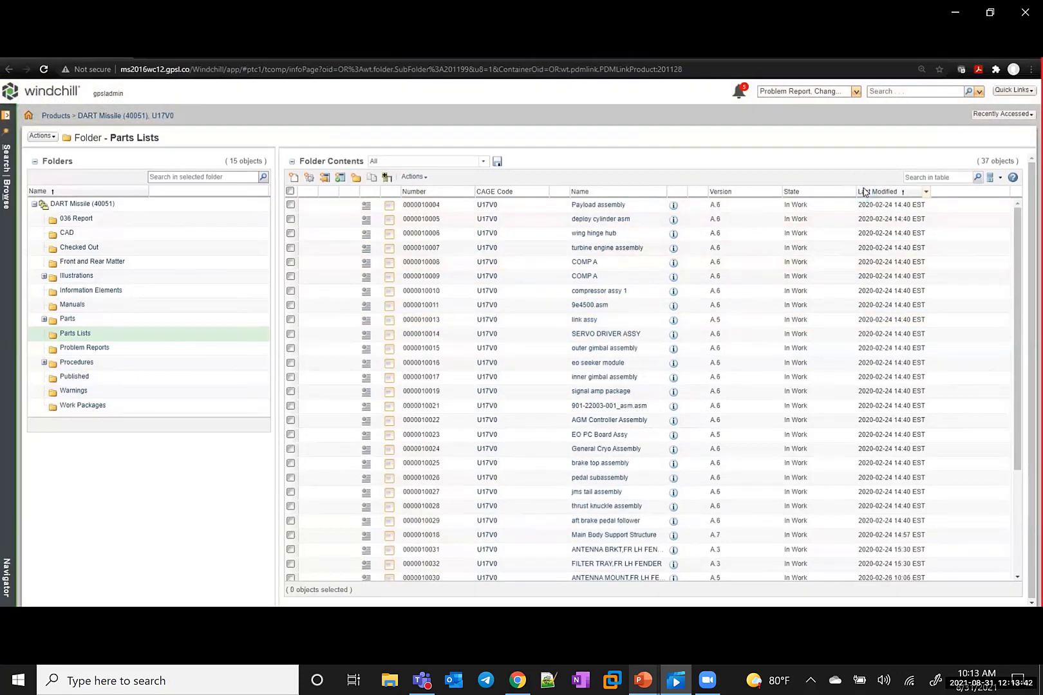
left_click(863, 191)
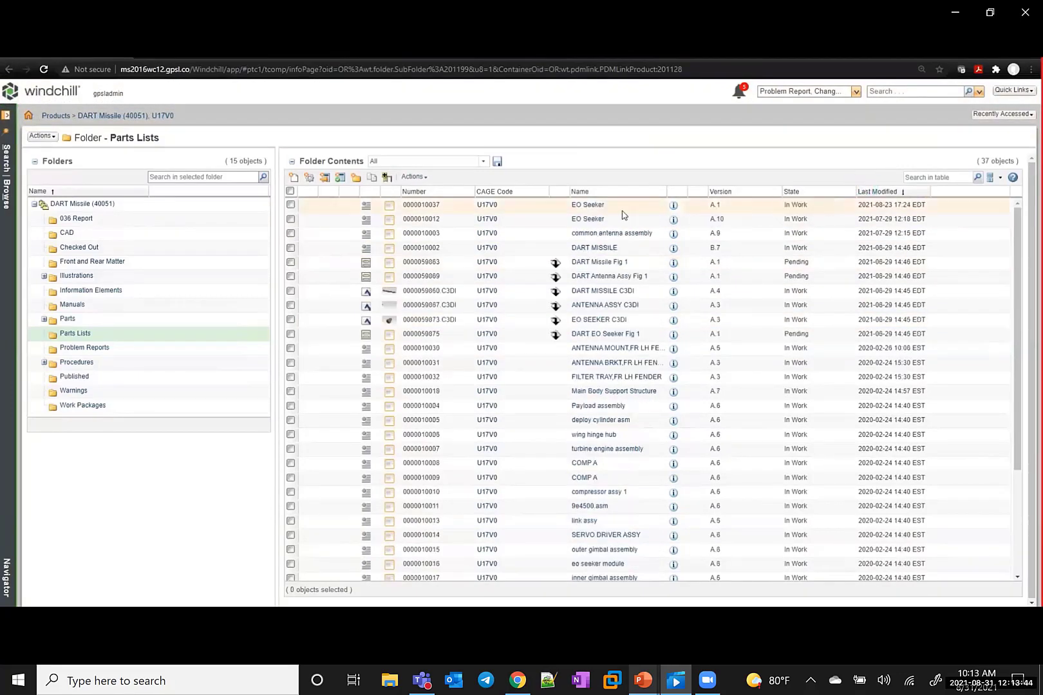
left_click(586, 207)
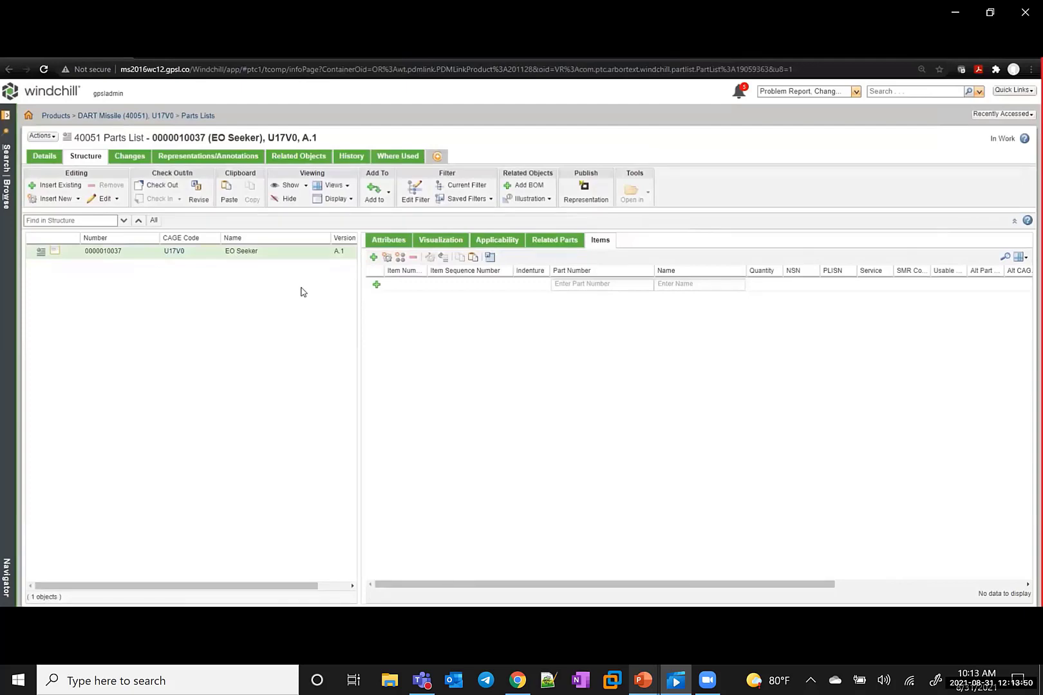
Search for BOMs with number *409 and add the Service version of EO Seeker to the parts list.
left_click(532, 186)
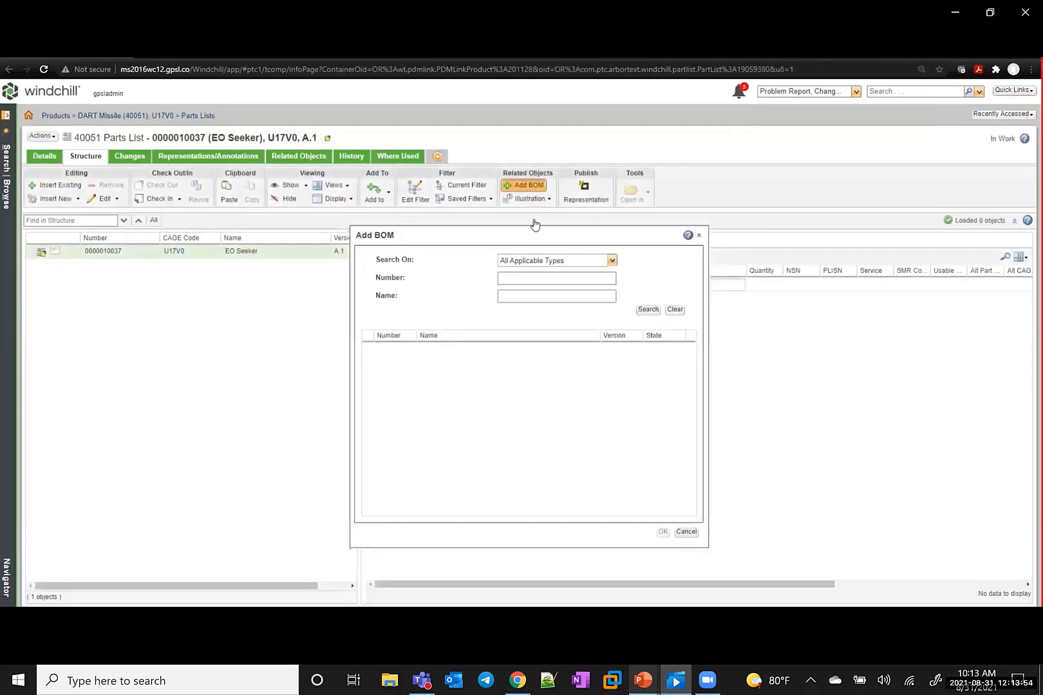
left_click(533, 280)
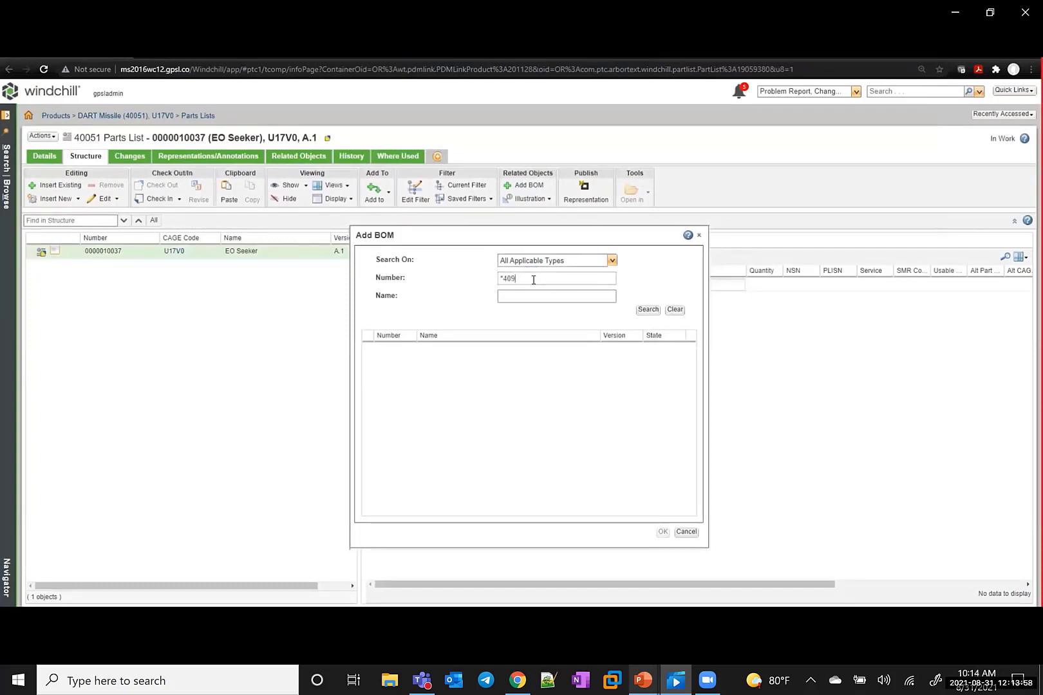
left_click(647, 310)
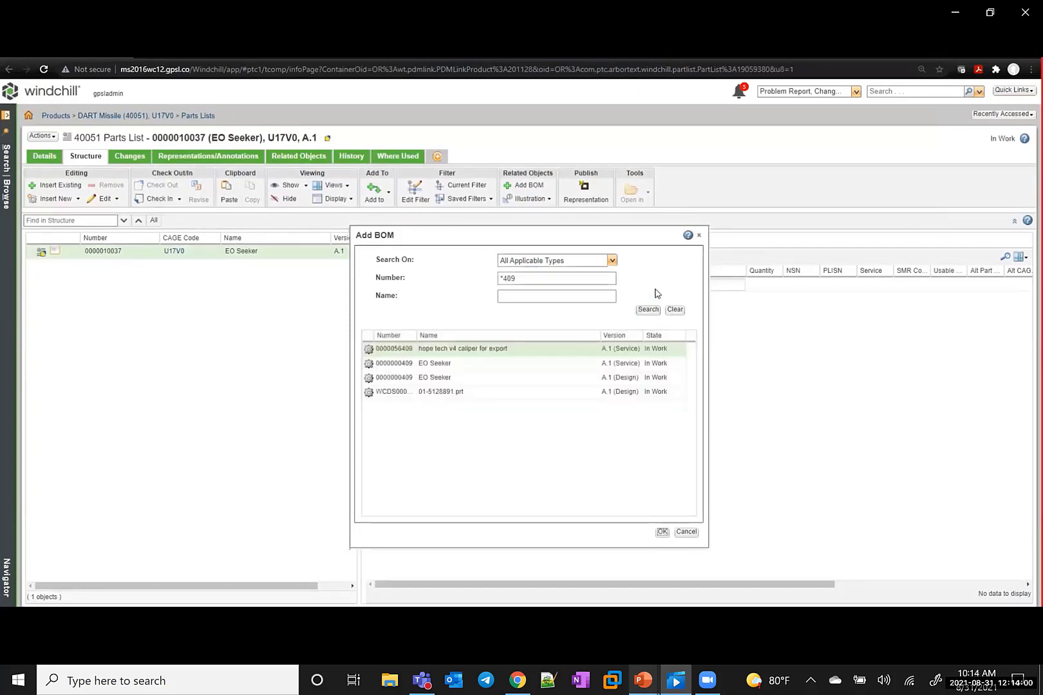
left_click(529, 366)
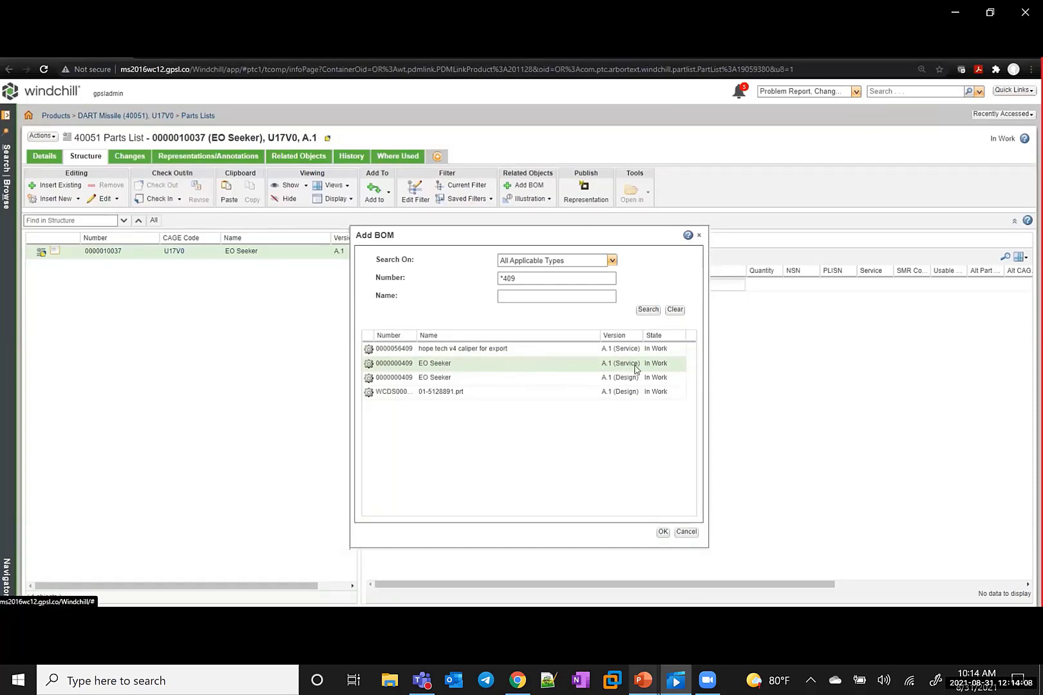
left_click(663, 532)
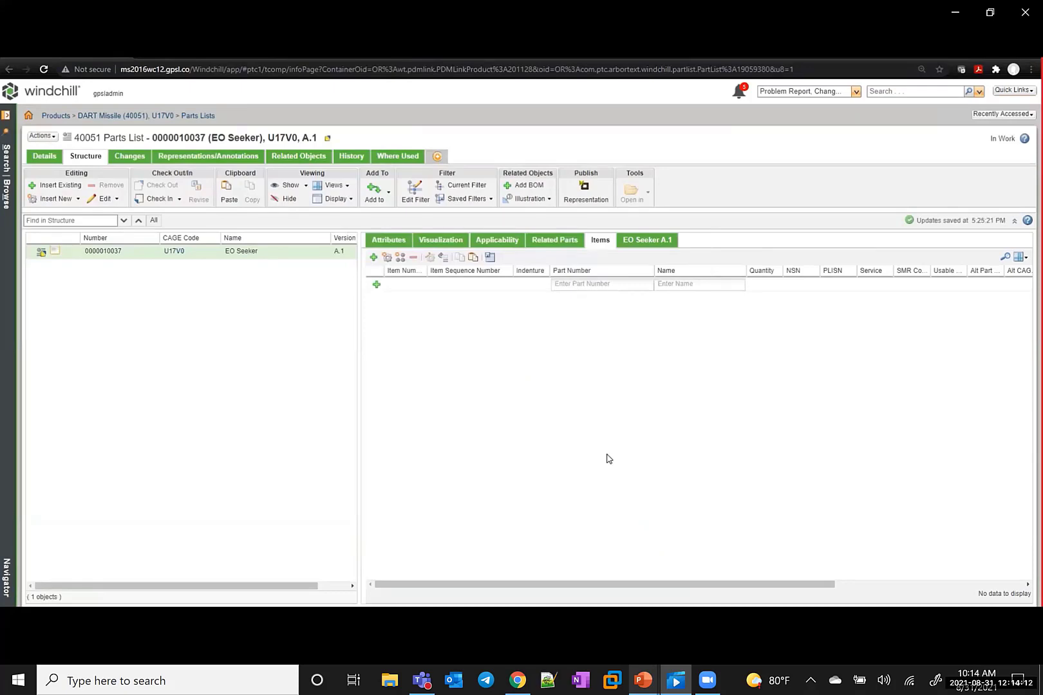
Add all child parts of the EO Seeker BOM, from outer gimbal assembly through the last Cap Screw, to the parts list.
left_click(646, 242)
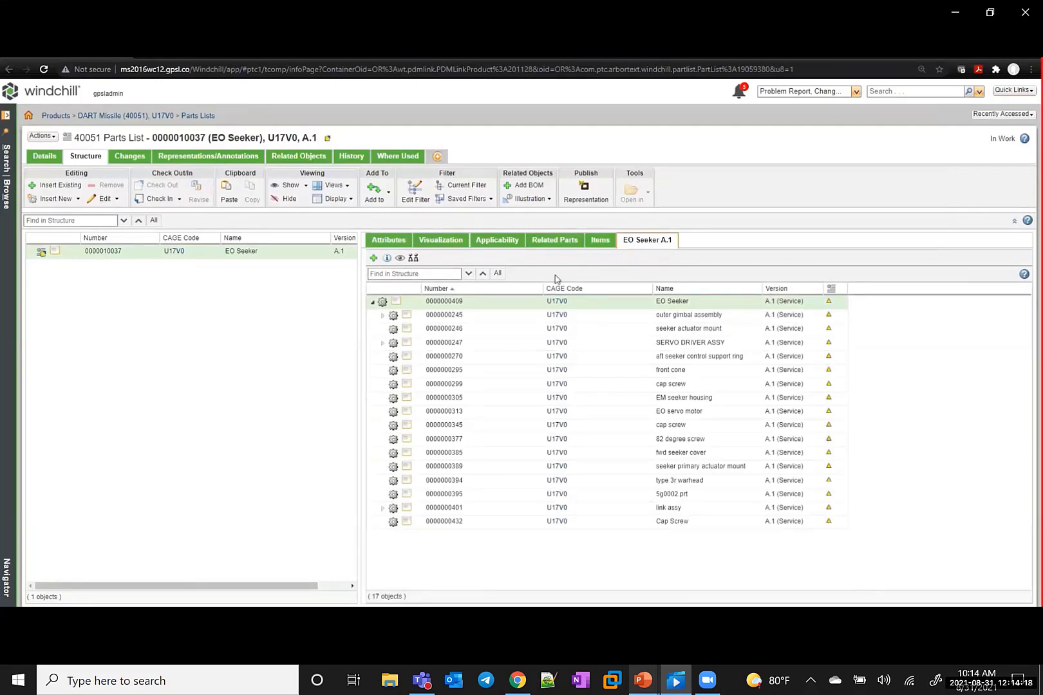
left_click(473, 314)
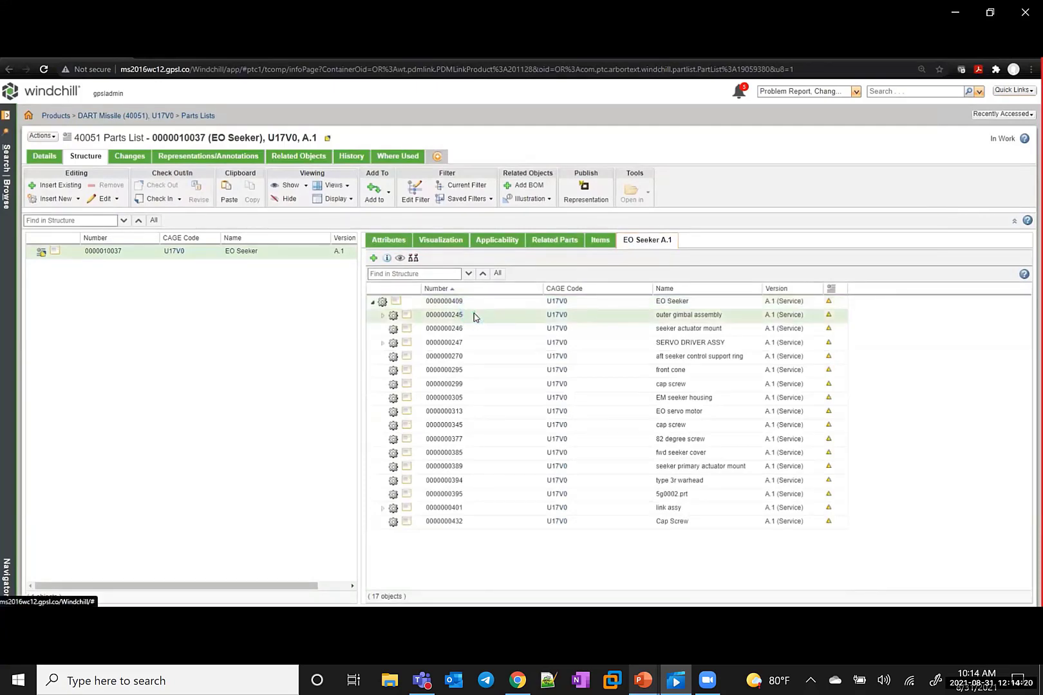
left_click(495, 522, "shift")
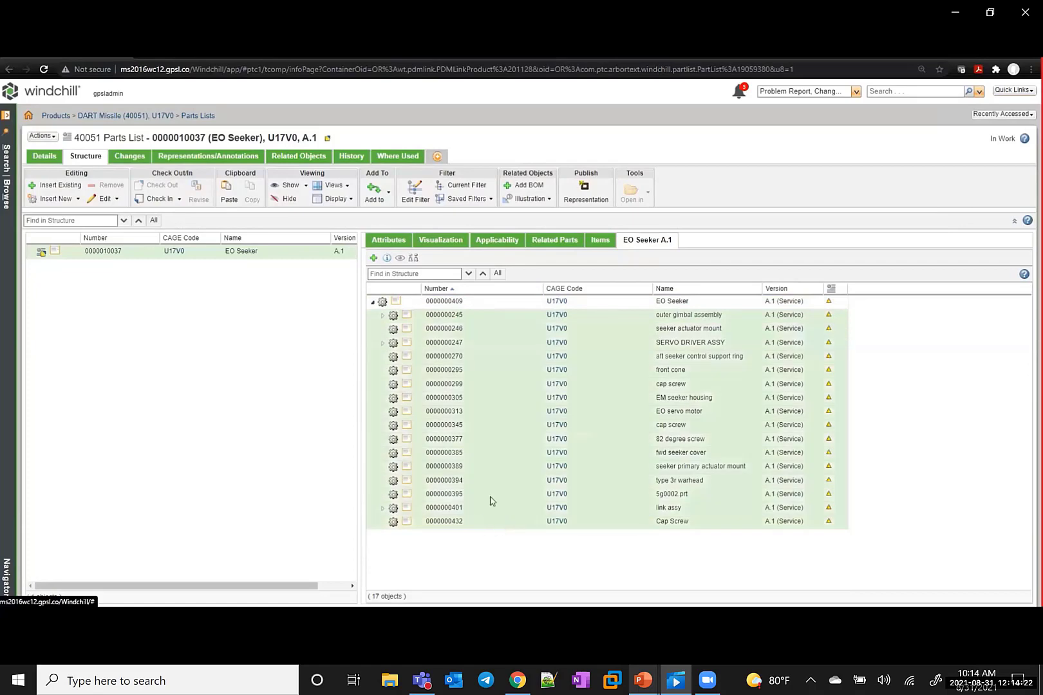
right_click(498, 445)
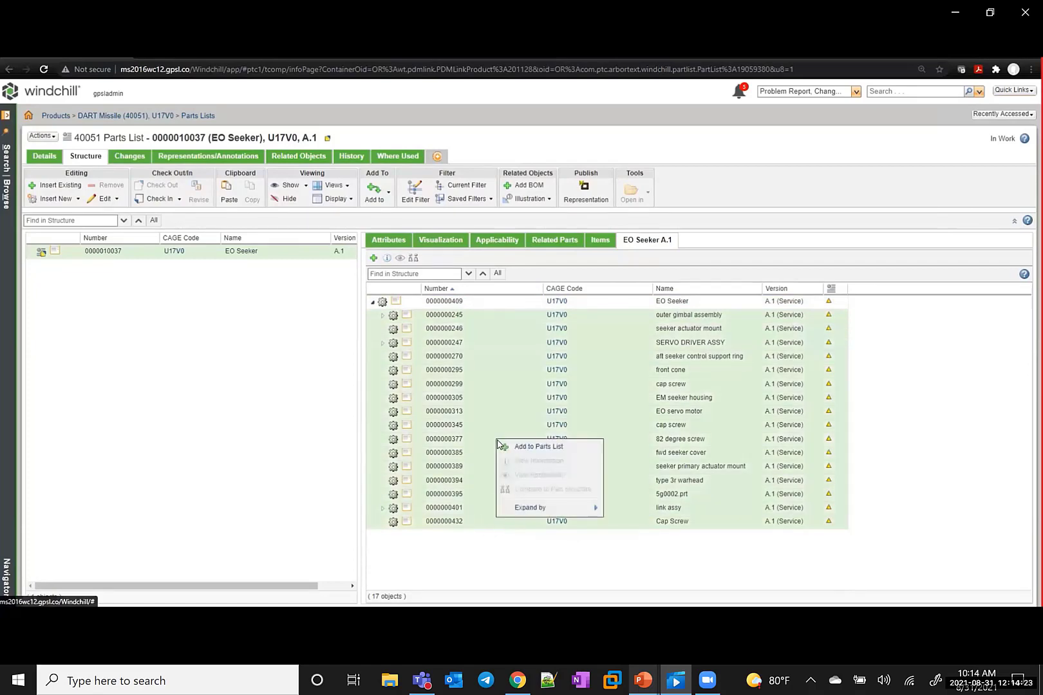
left_click(534, 448)
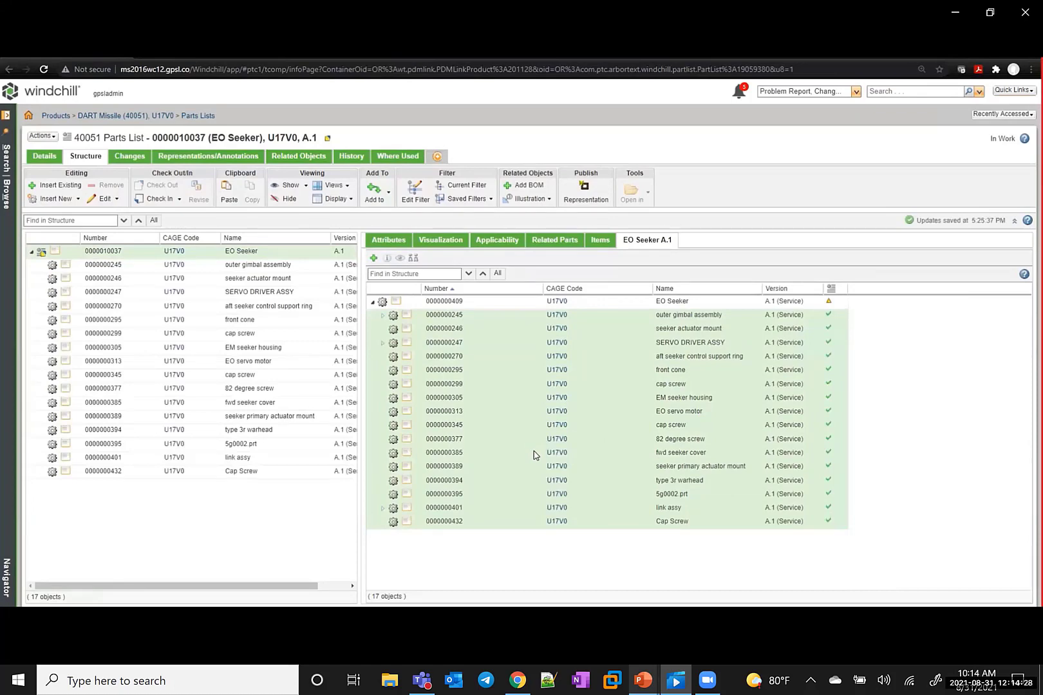
Check in the EO Seeker parts list with its added parts, without a comment.
right_click(139, 258)
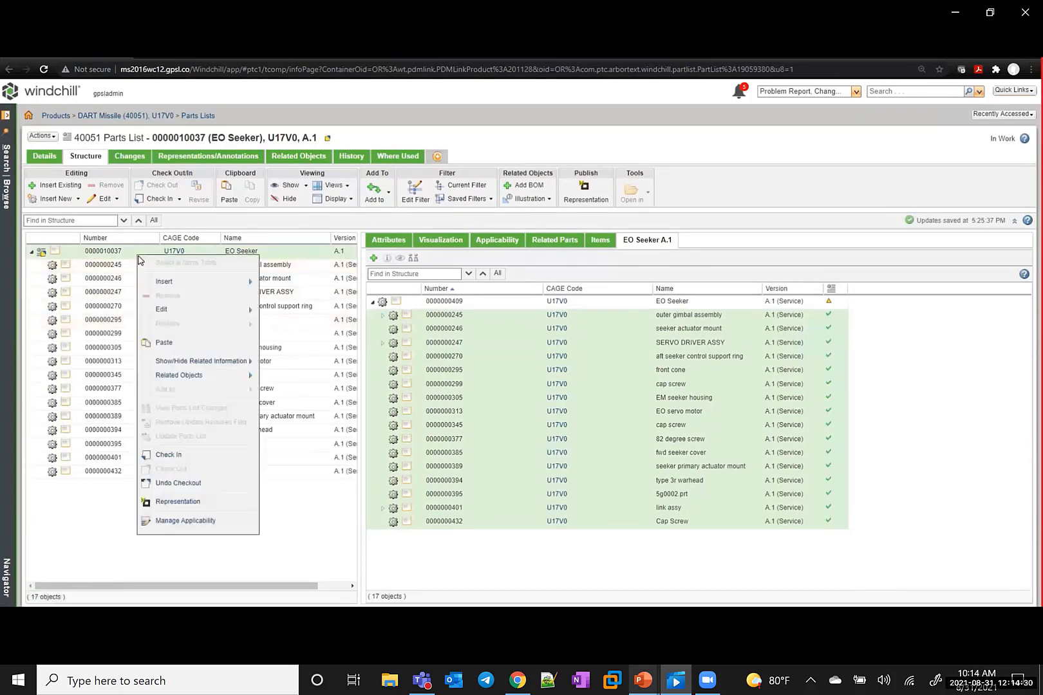
left_click(172, 454)
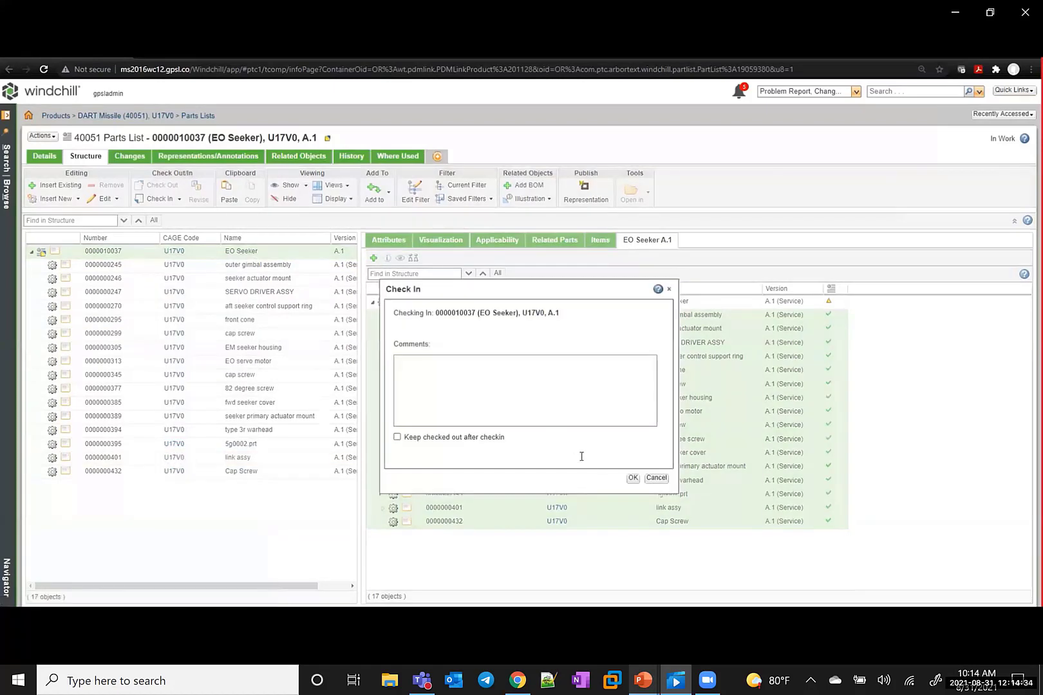
left_click(631, 479)
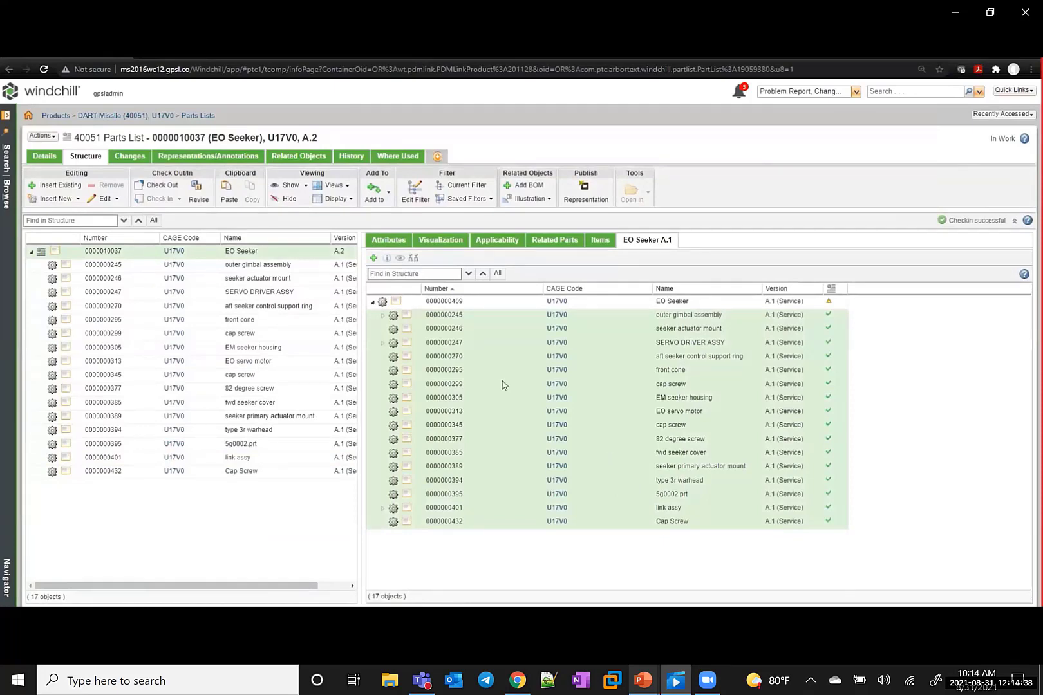
Create a new illustration named "EO Seeker Figure" for the parts list, keeping the preset folder and CAGE code.
left_click(531, 200)
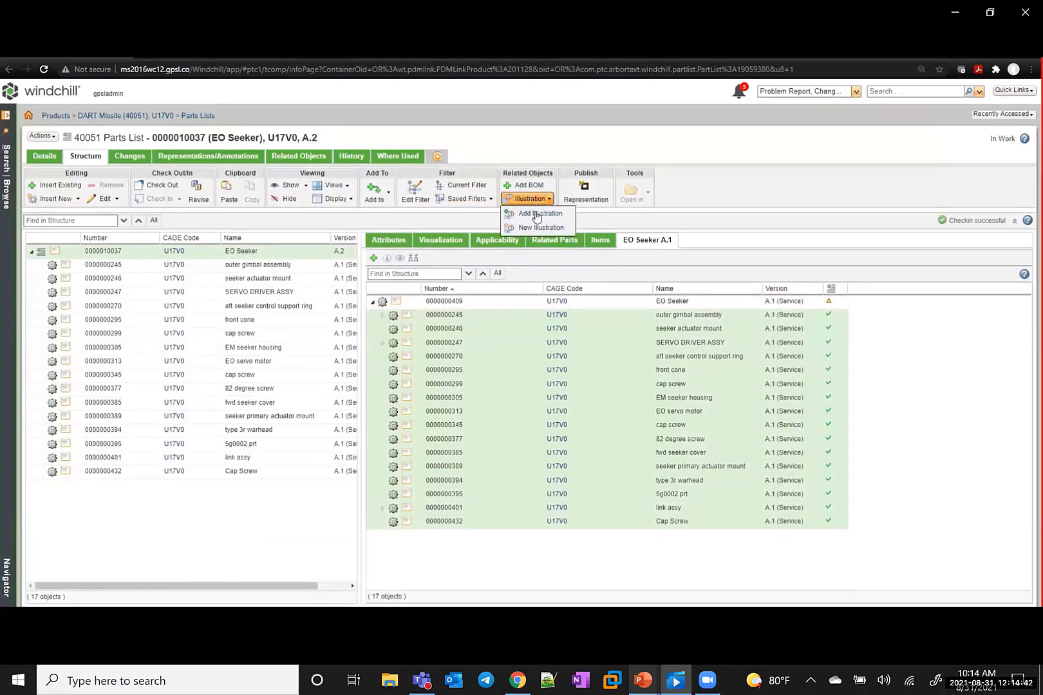
left_click(538, 228)
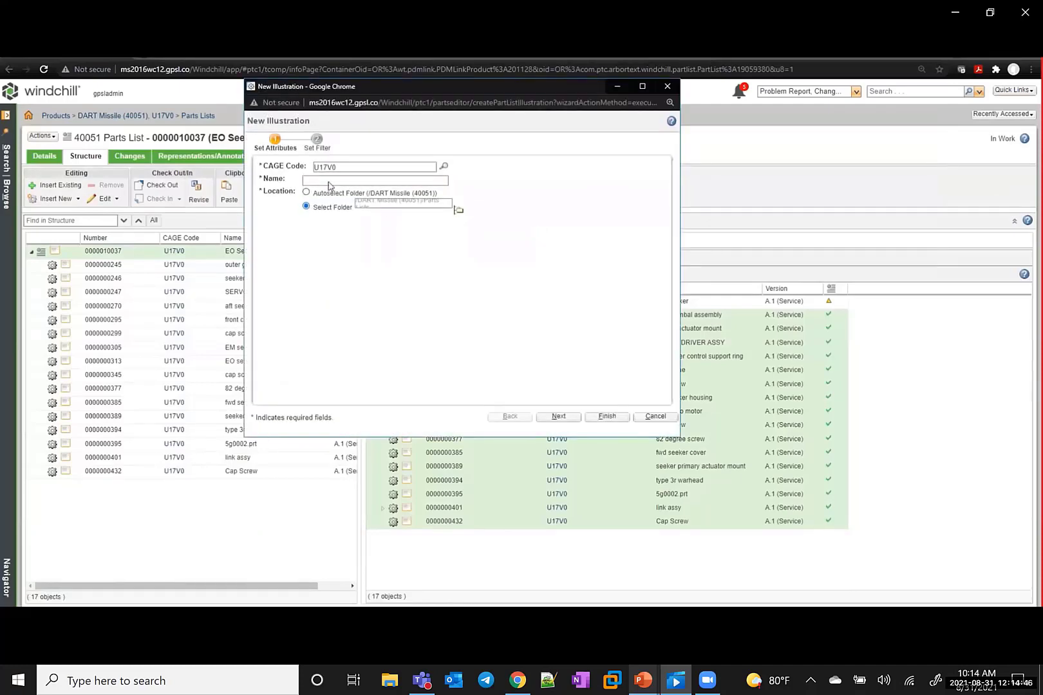
left_click(329, 180)
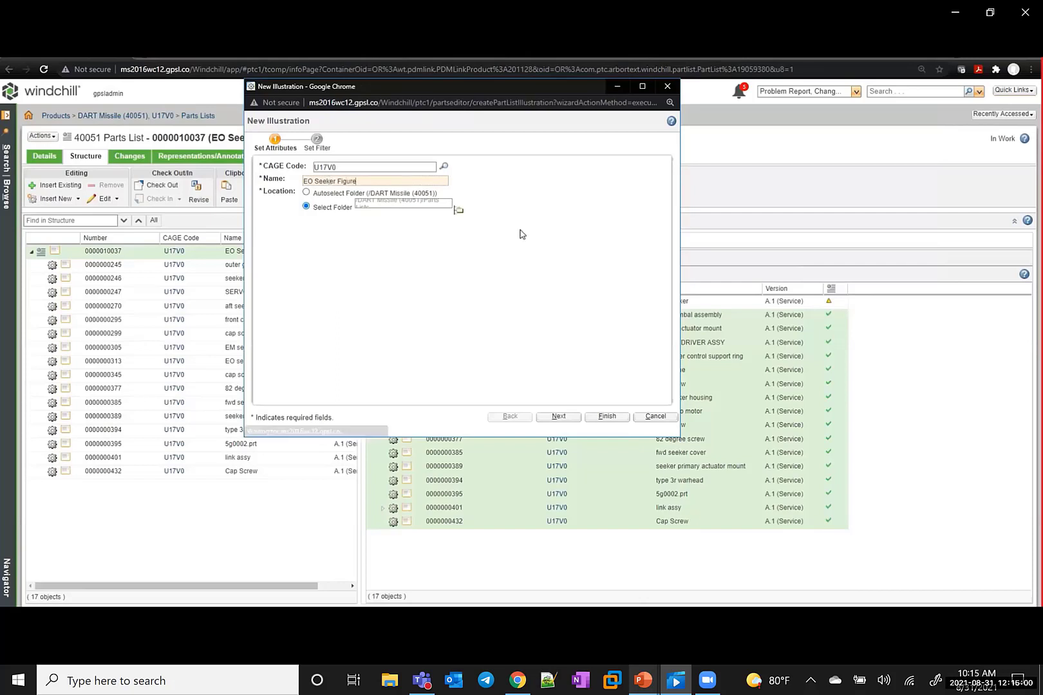
left_click(605, 417)
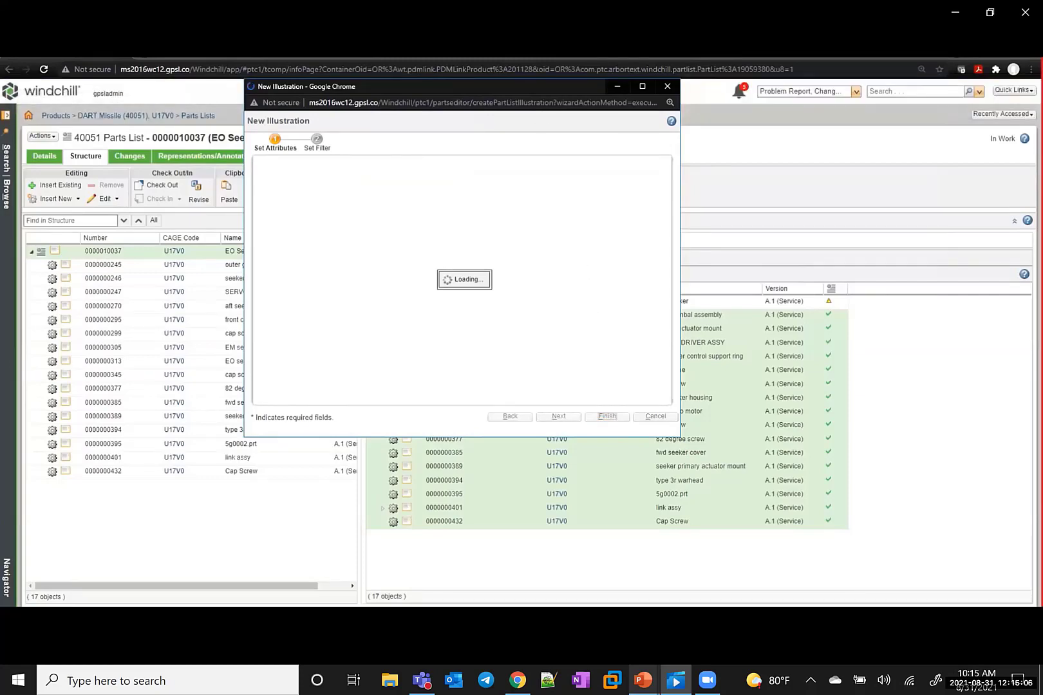
Check in the EO Seeker parts list with its new illustration, leaving the comment empty.
right_click(199, 258)
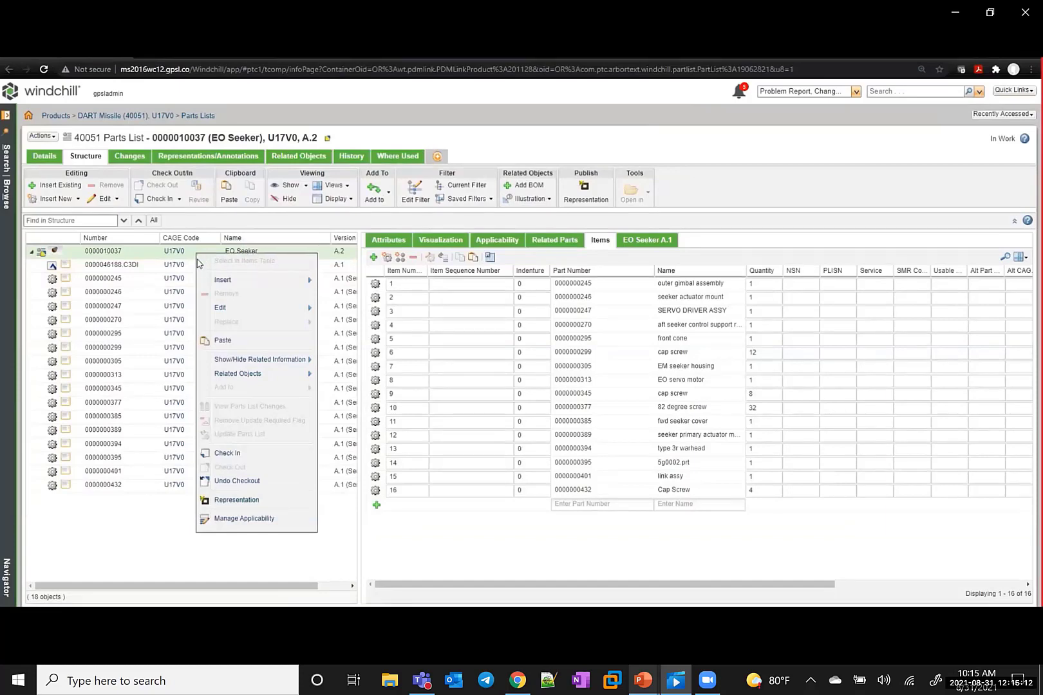
left_click(242, 455)
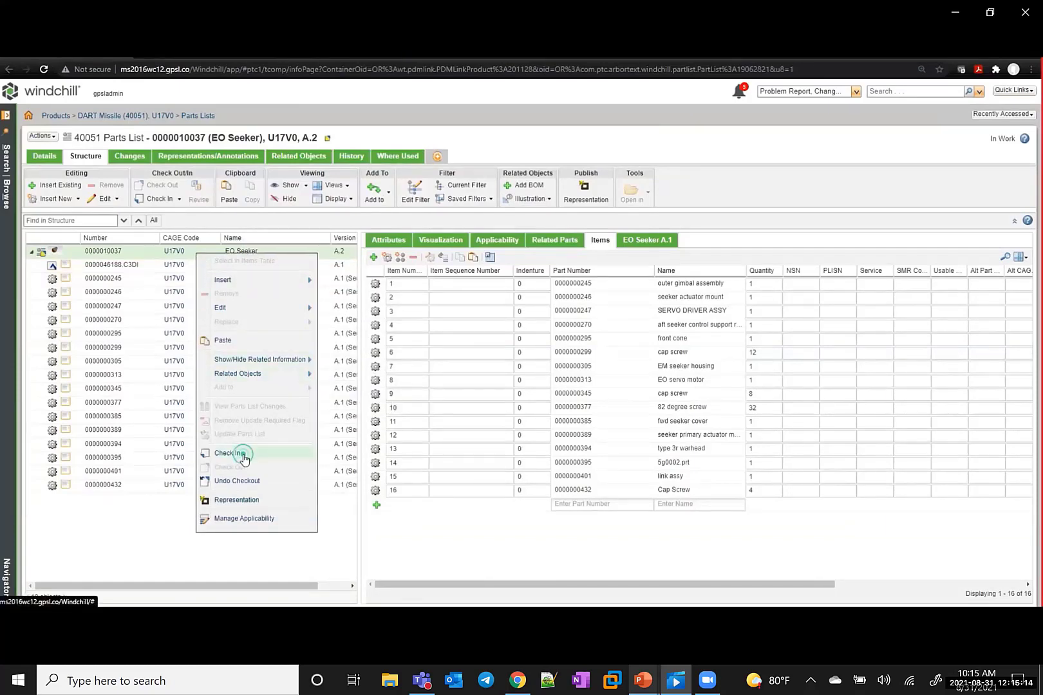
left_click(632, 479)
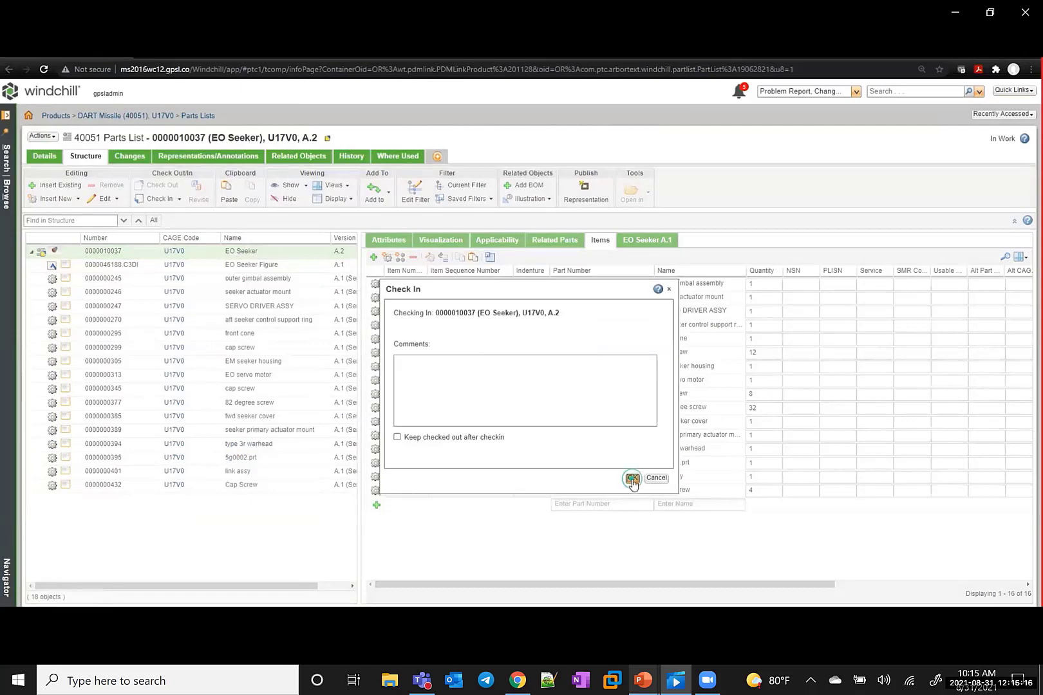
View the information of the EO Seeker Figure illustration and open it in Creo Illustrate.
right_click(148, 270)
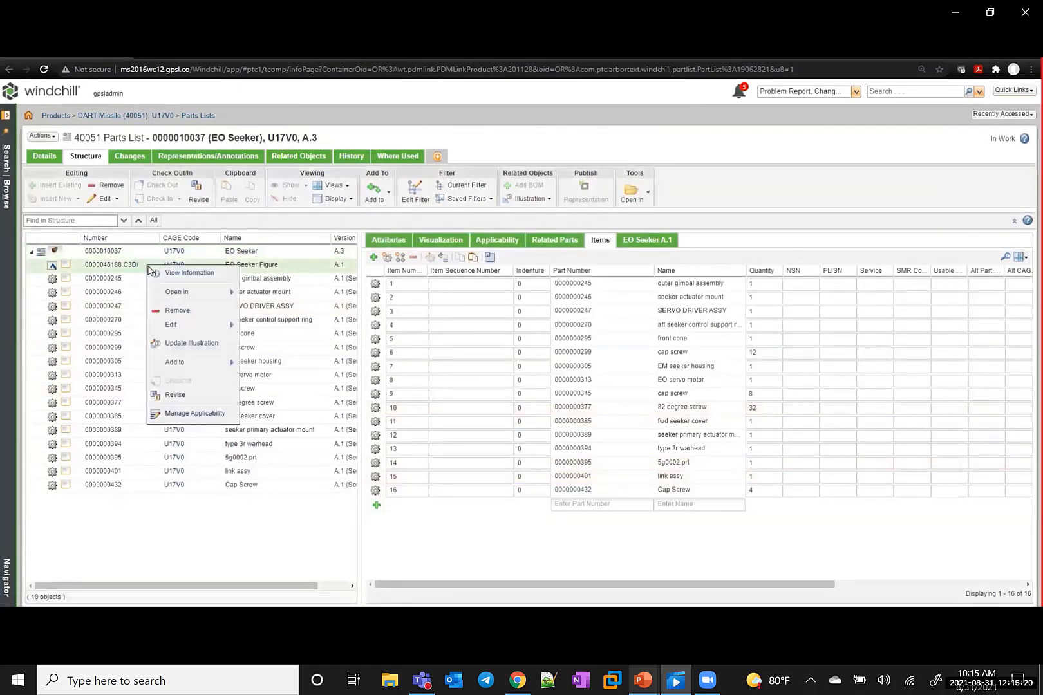
left_click(176, 272)
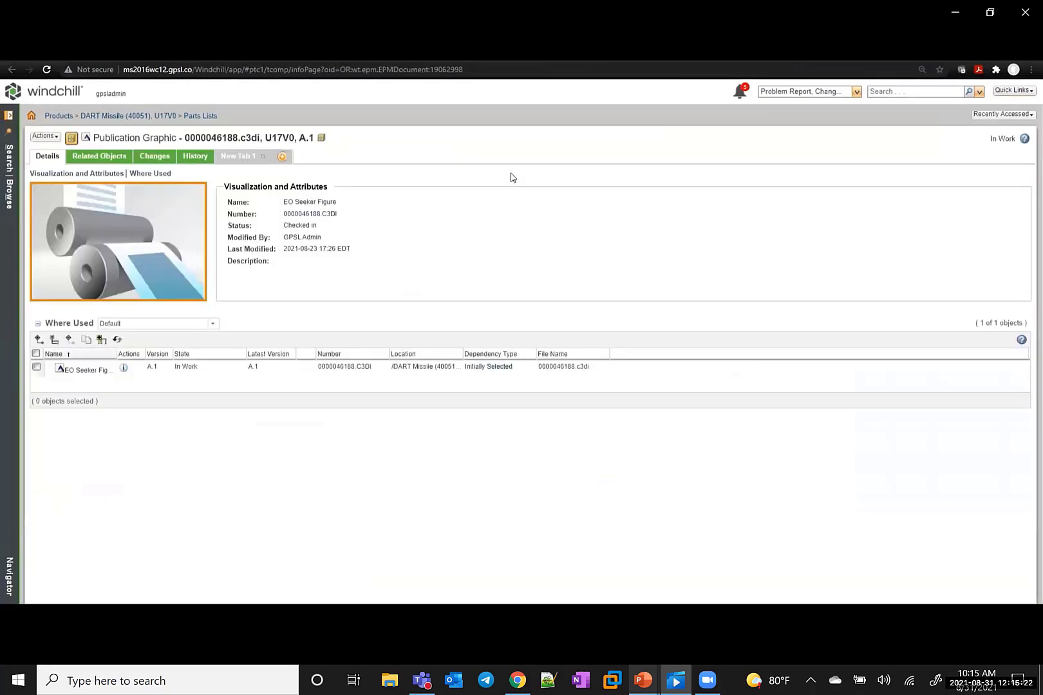
left_click(56, 138)
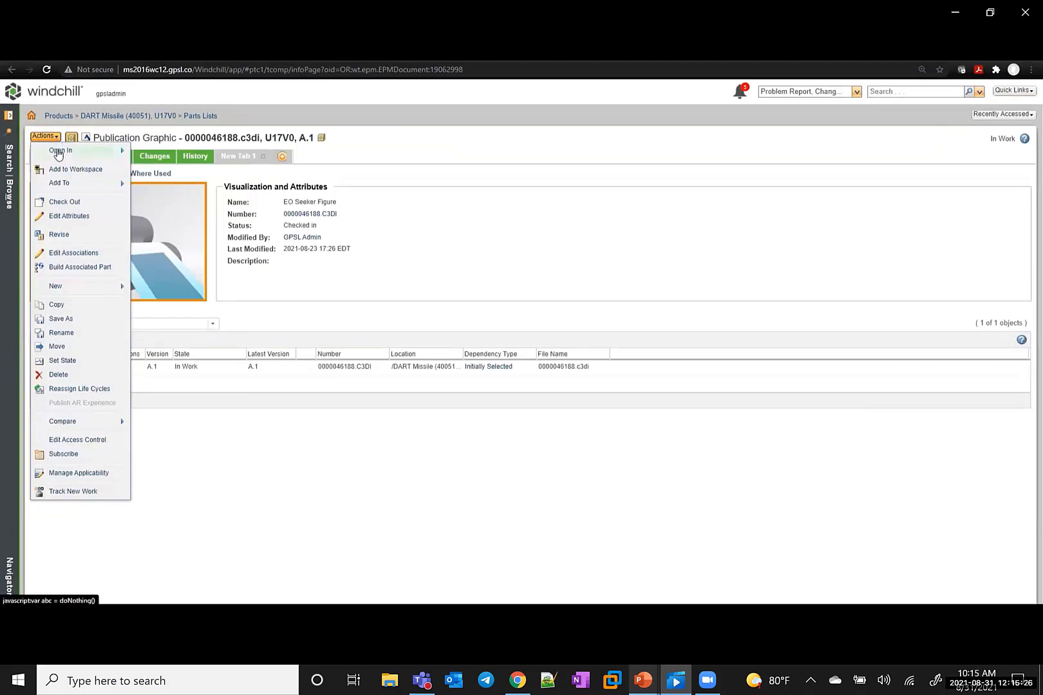
mouse_move(77, 151)
left_click(168, 167)
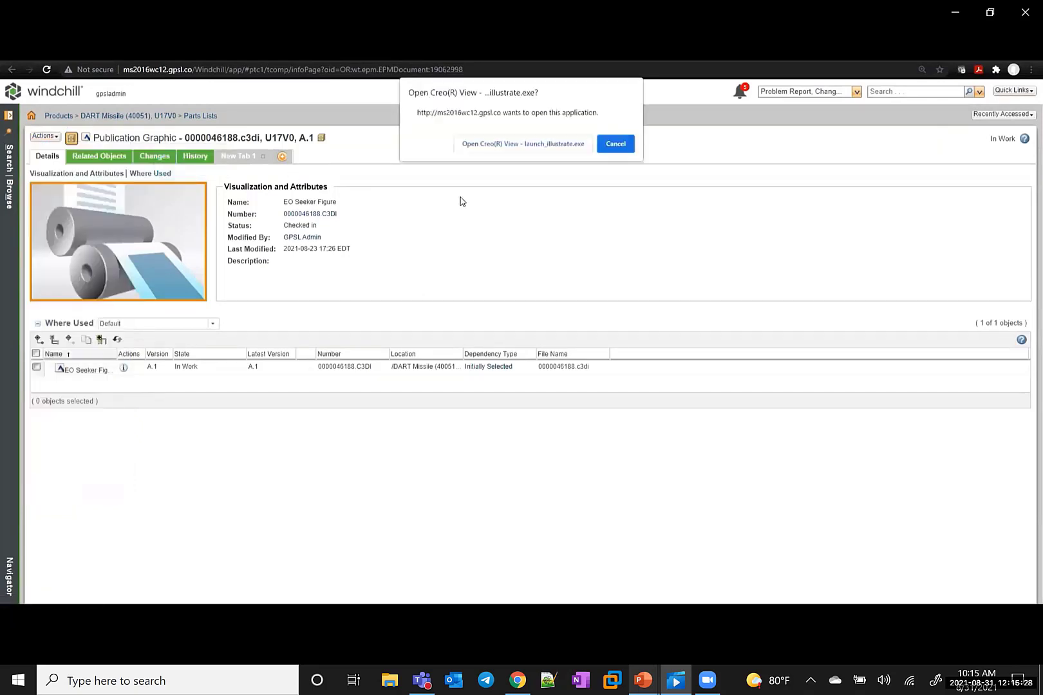
left_click(522, 143)
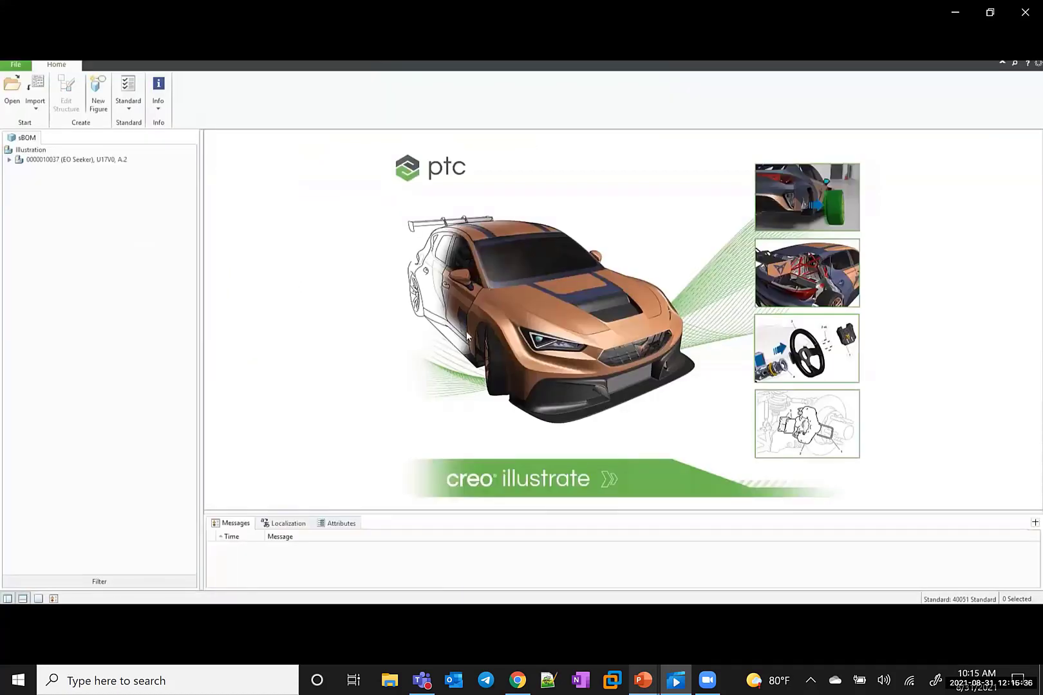
left_click(13, 162)
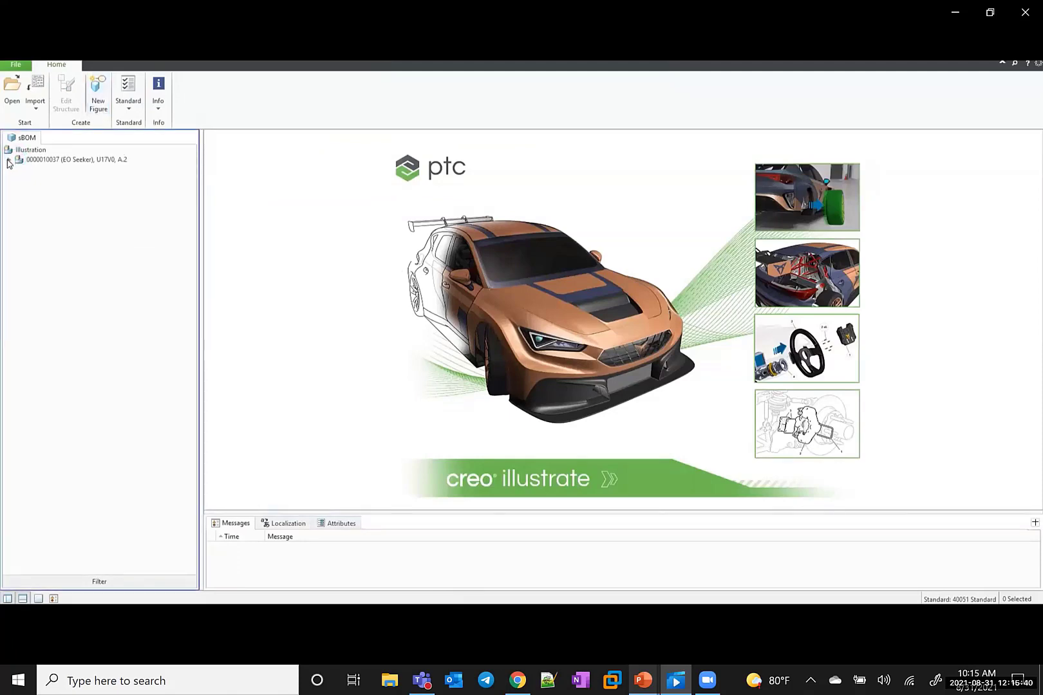
left_click(7, 160)
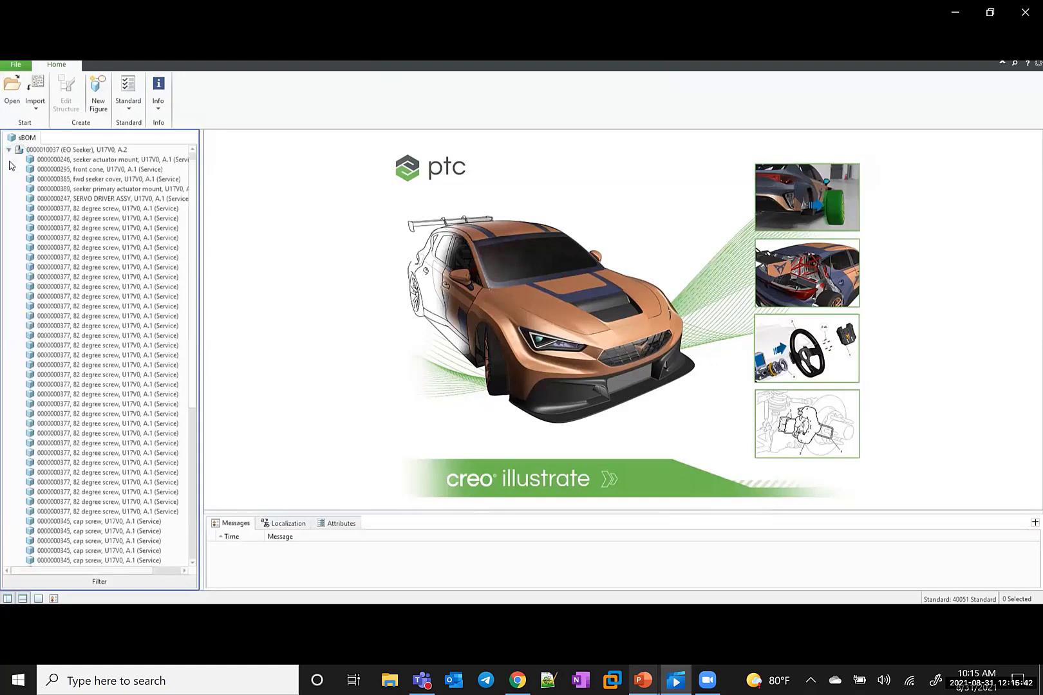
left_click(98, 107)
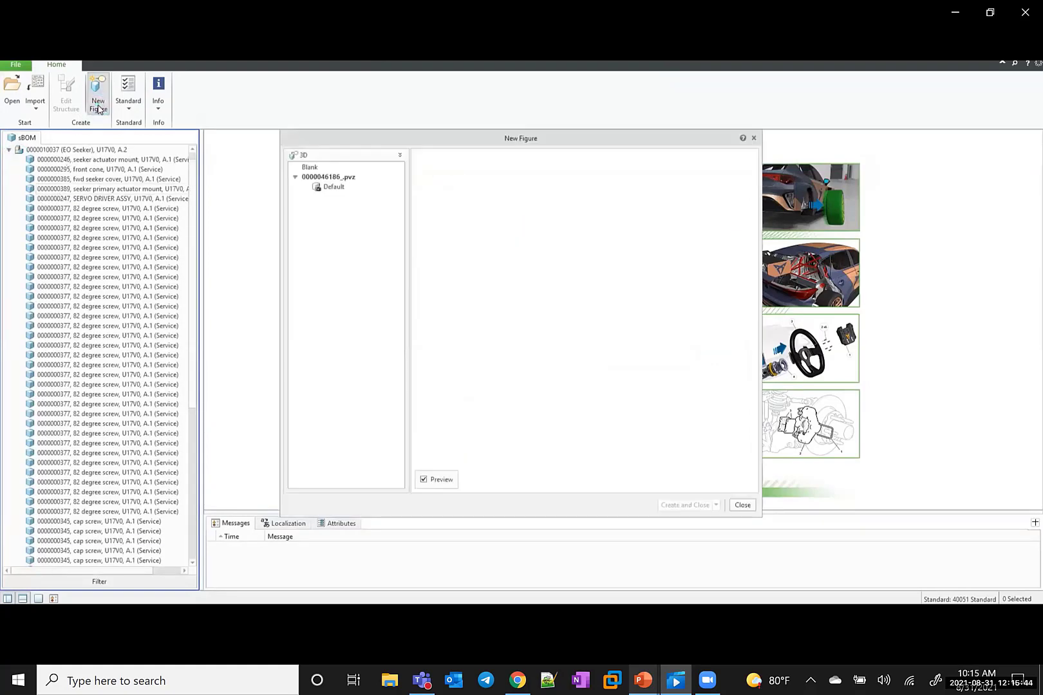
left_click(332, 188)
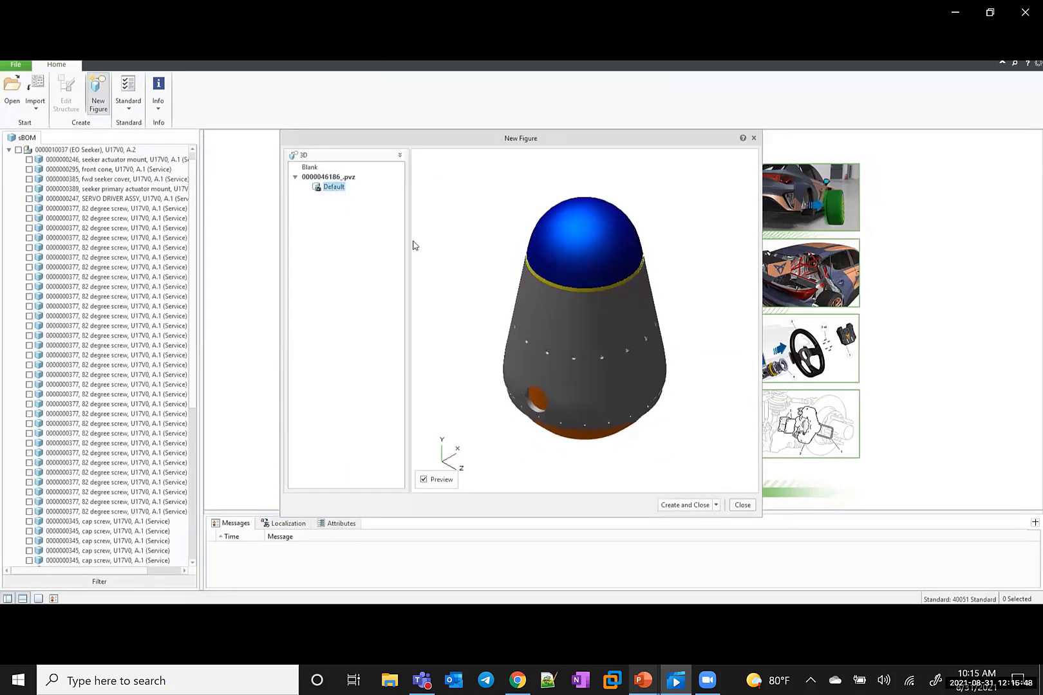
left_click(708, 505)
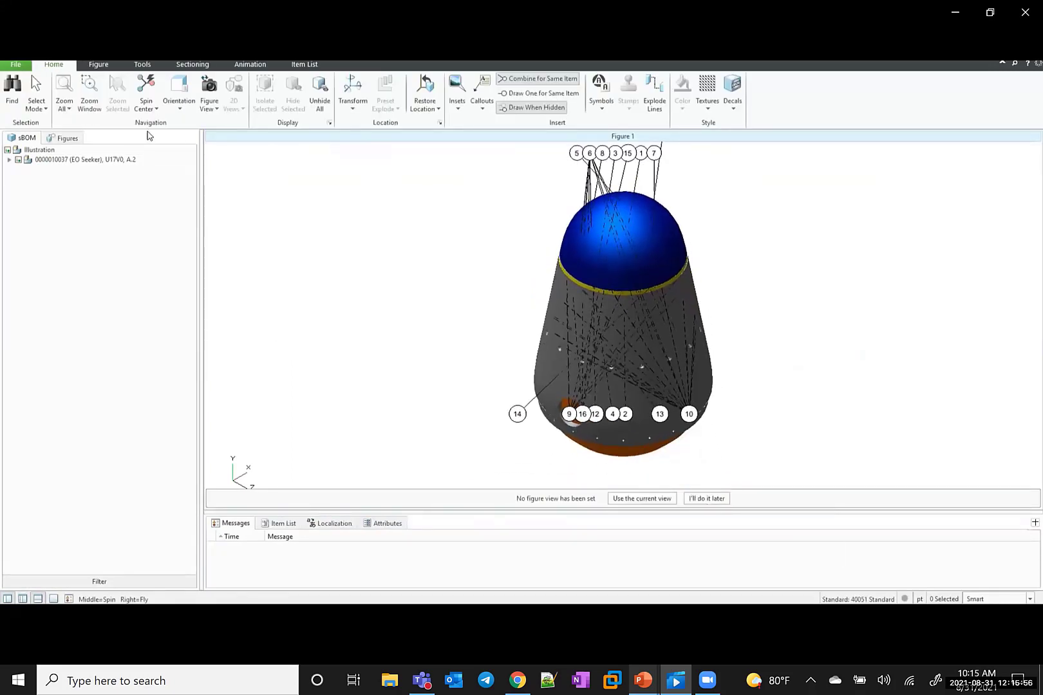
left_click(177, 109)
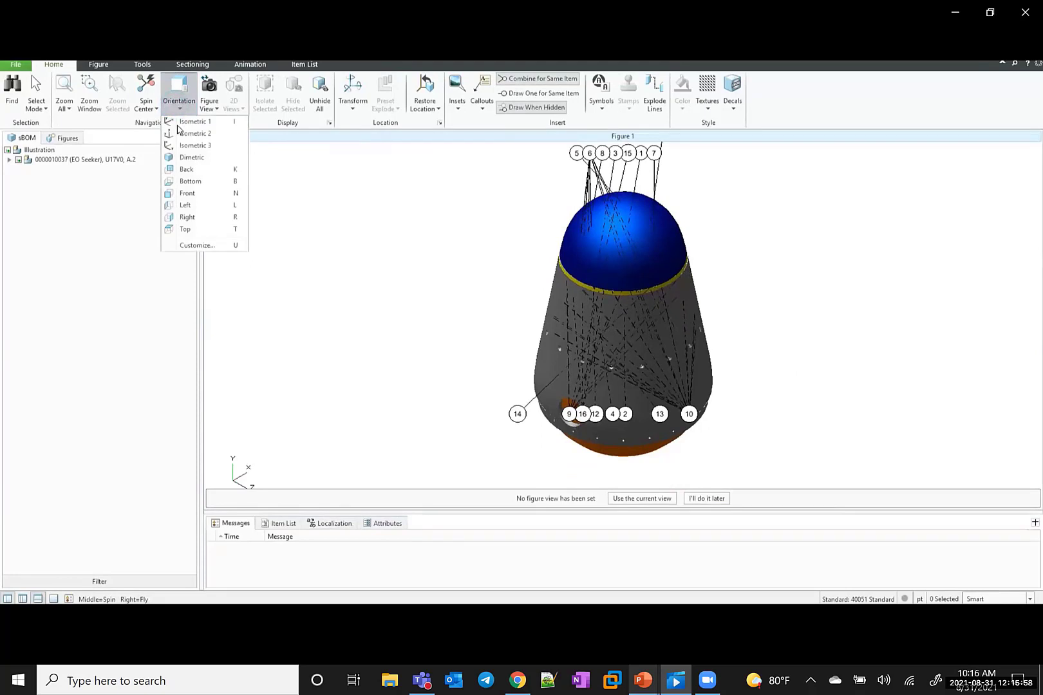
left_click(181, 147)
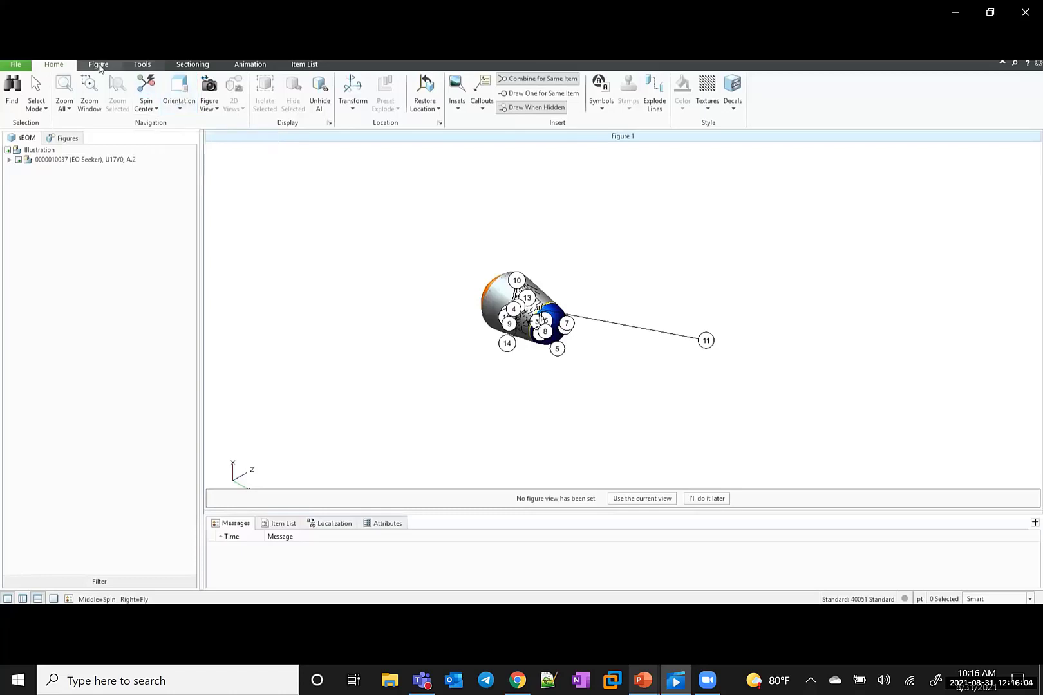
Set the figure's render mode to HLR and move callout 11 closer to the seeker model.
left_click(98, 64)
left_click(199, 108)
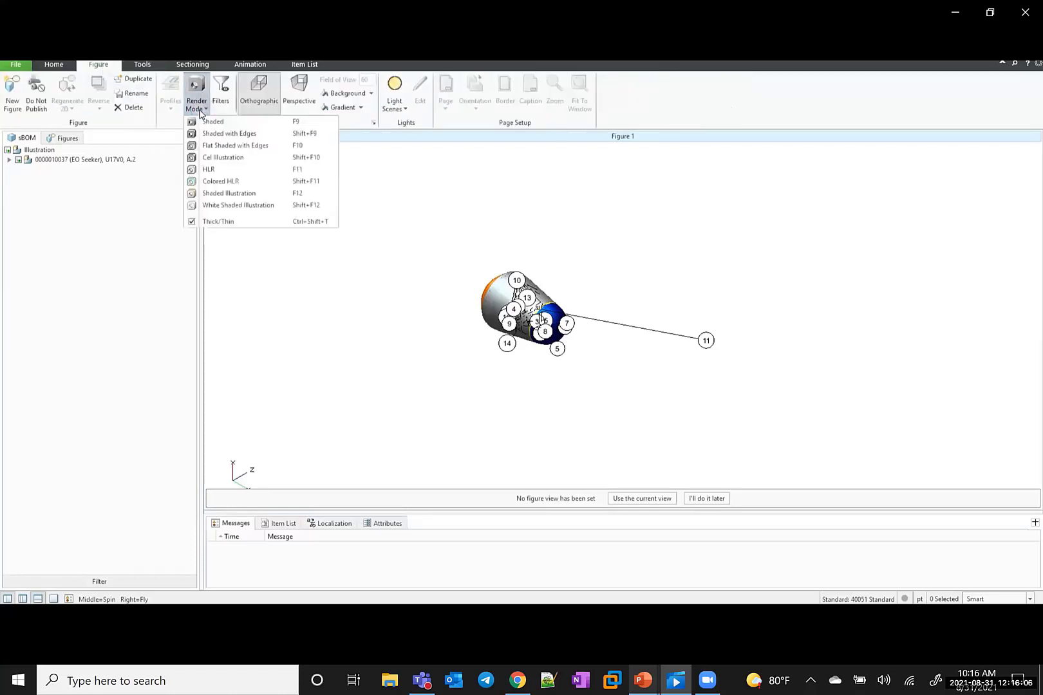
left_click(208, 169)
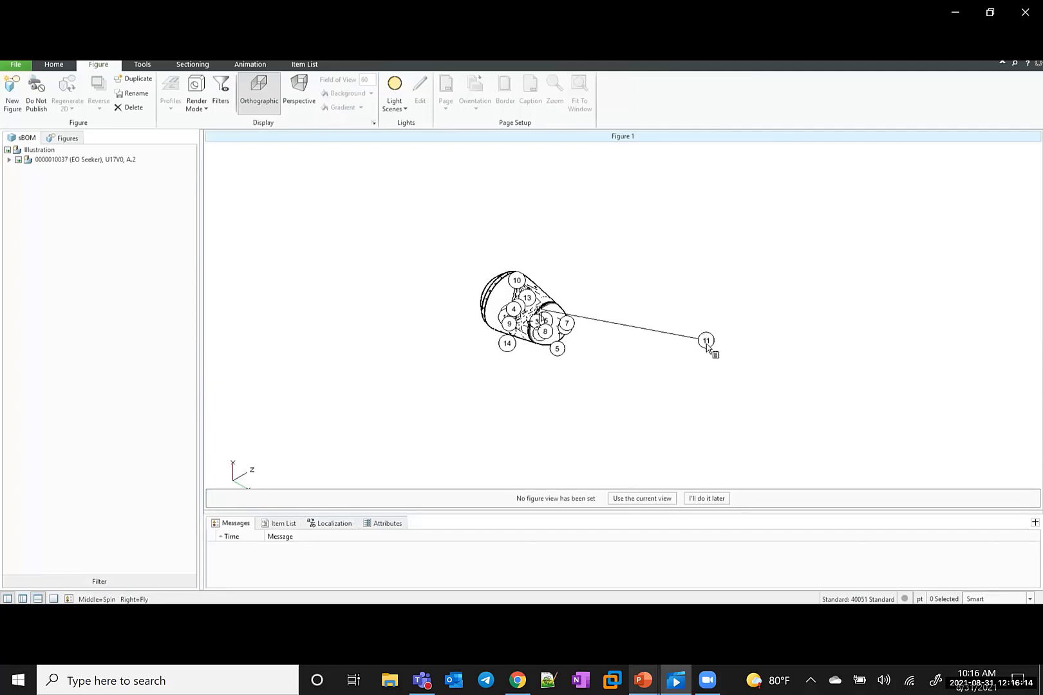
left_click_drag(706, 342, 629, 251)
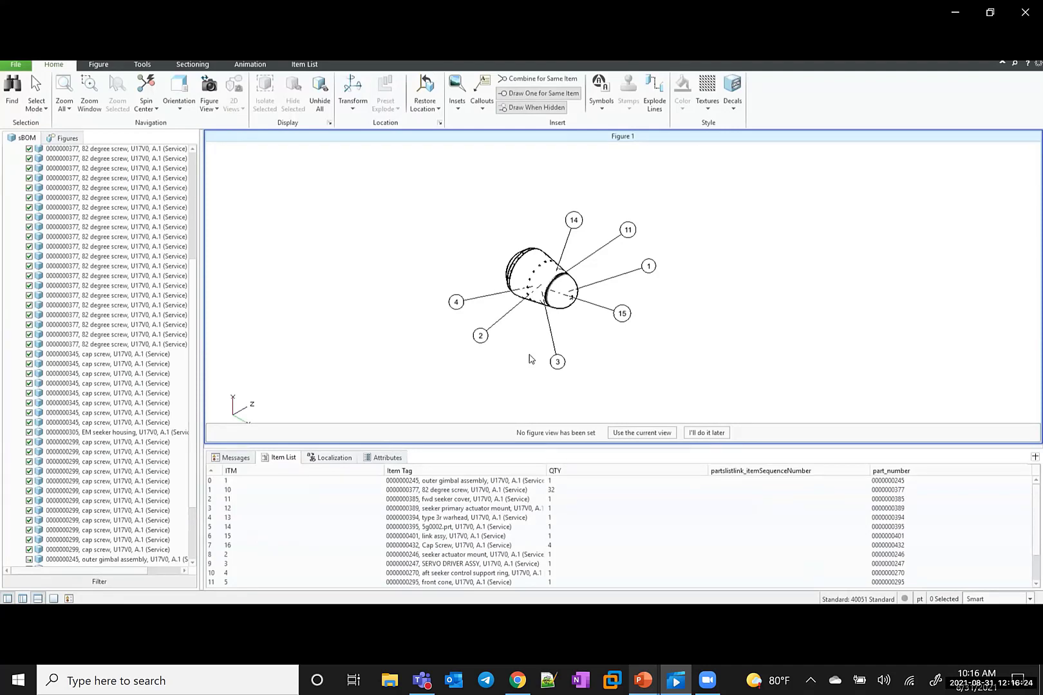
Explode the seeker with Transform, moving the front cone, outer gimbal assembly, conical body and warhead apart along its axis.
left_click(564, 308)
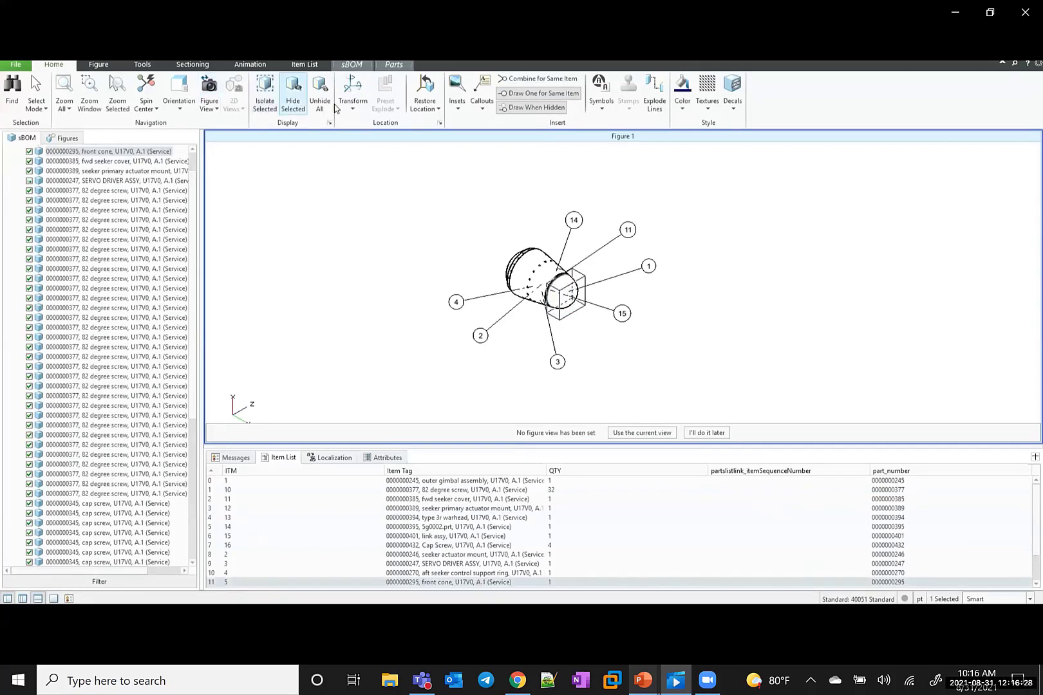
left_click(352, 108)
left_click(358, 122)
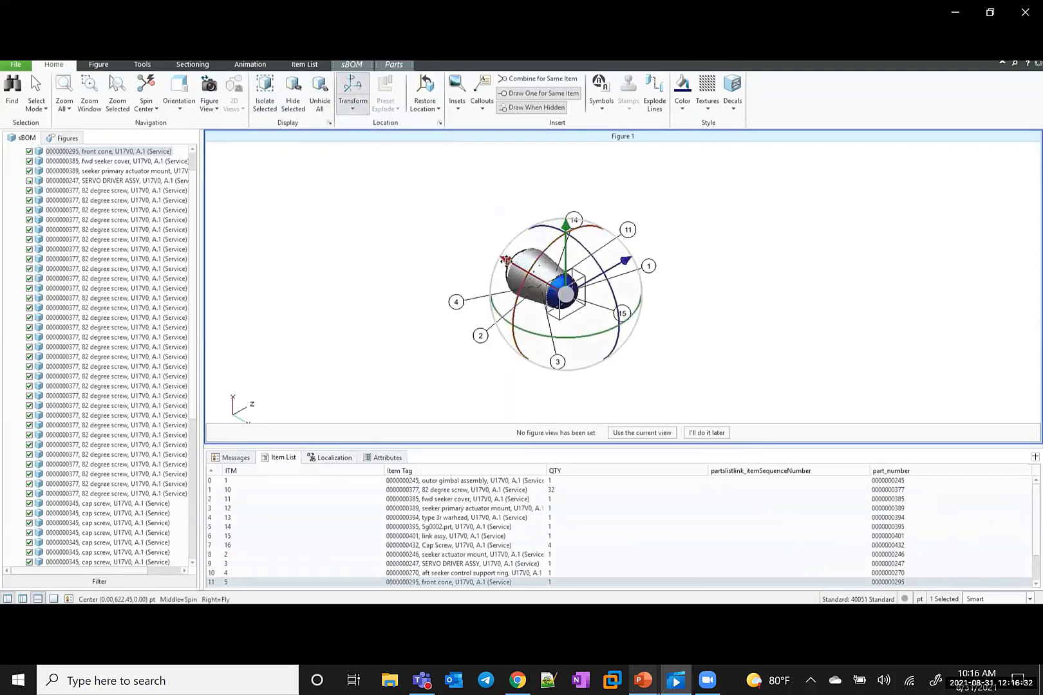
left_click_drag(506, 261, 593, 315)
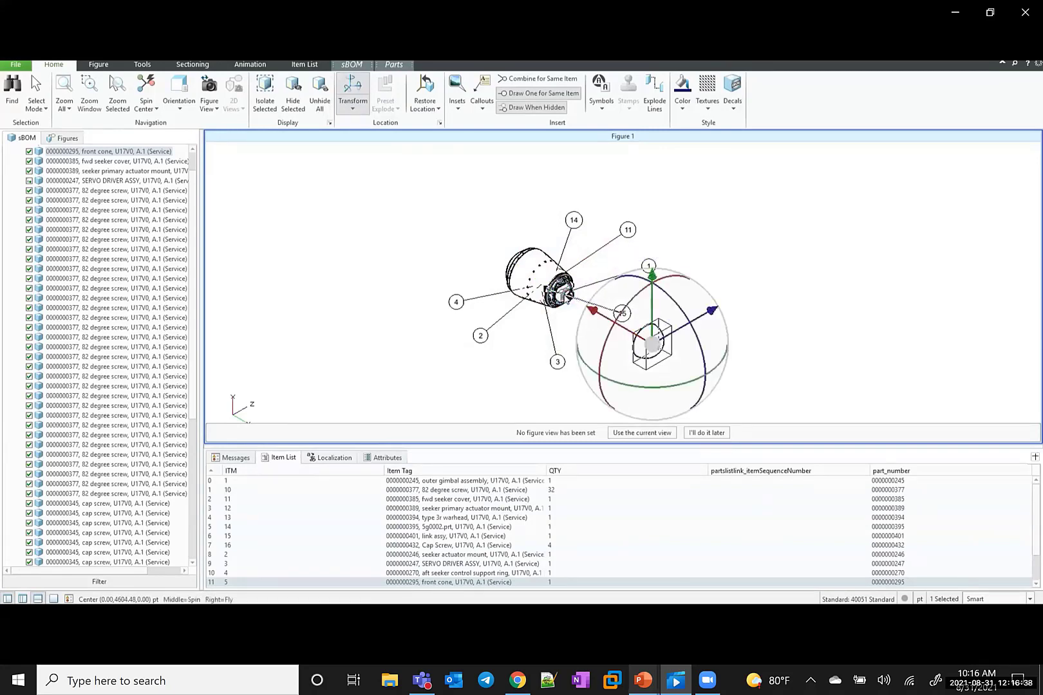
left_click(568, 295)
left_click(569, 291)
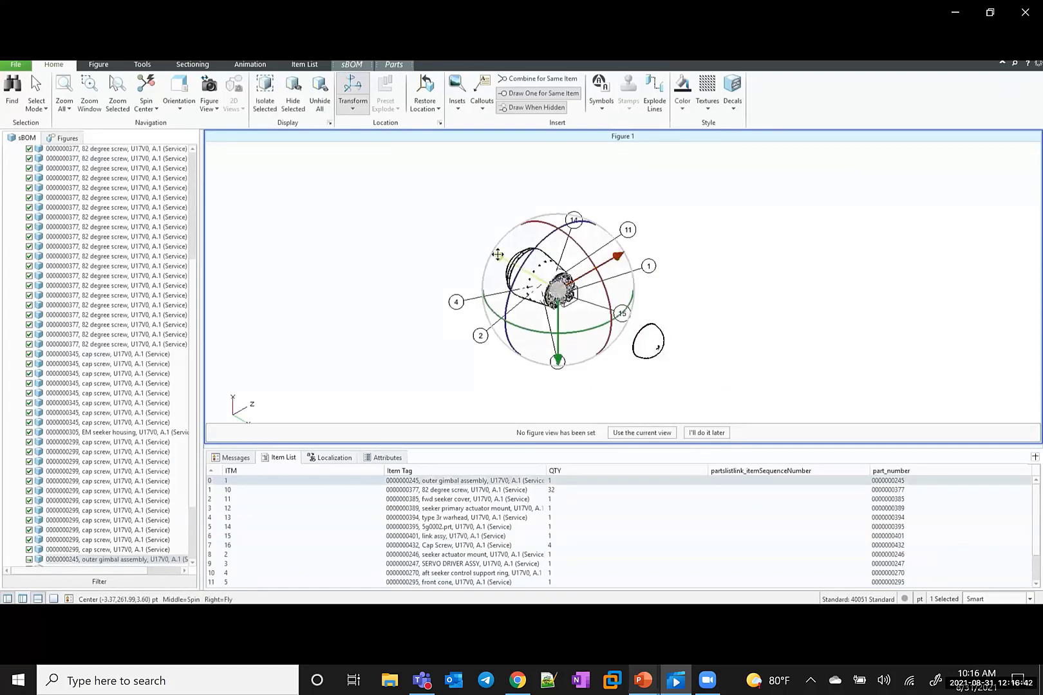
left_click_drag(498, 254, 542, 282)
left_click(693, 213)
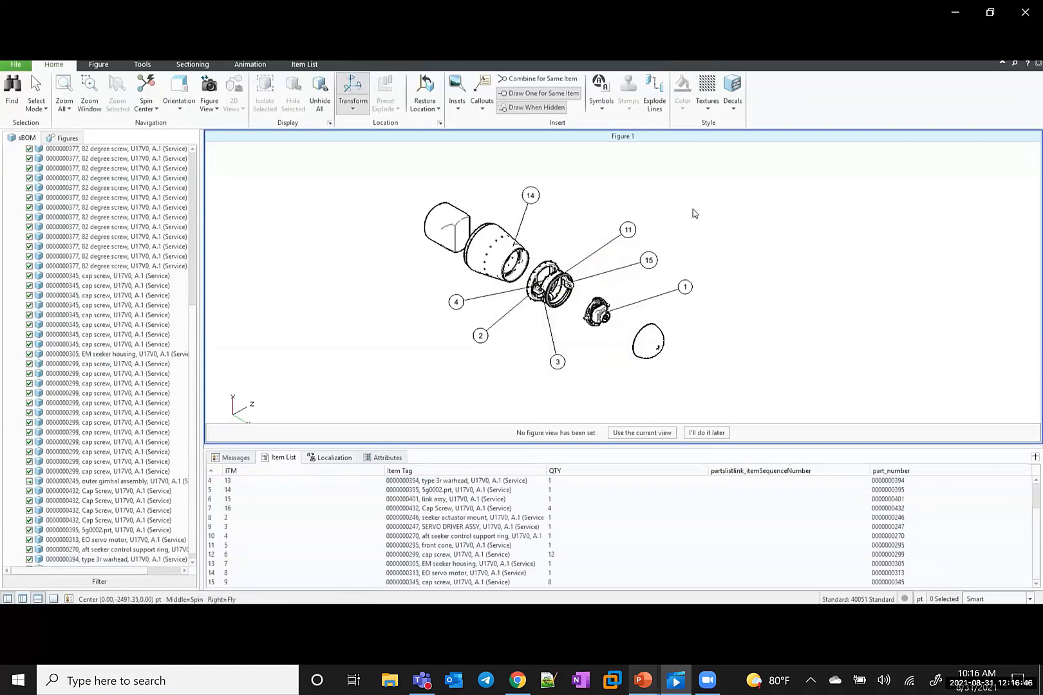
left_click(455, 236)
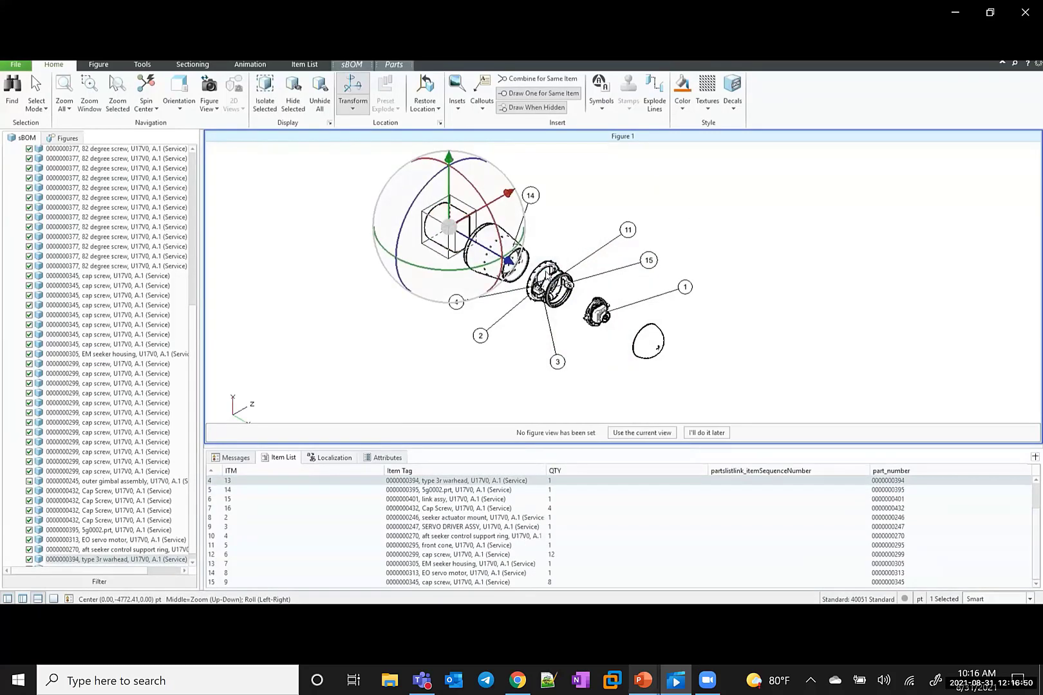
left_click(709, 383)
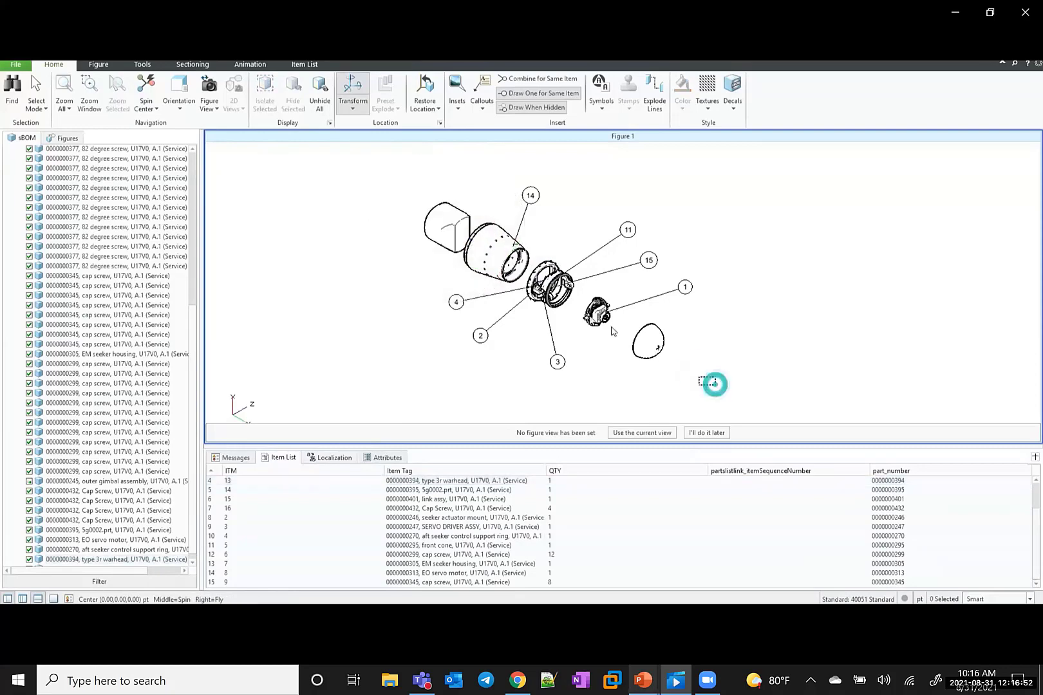
Add explode lines to all parts of the exploded seeker.
left_click_drag(612, 331, 395, 186)
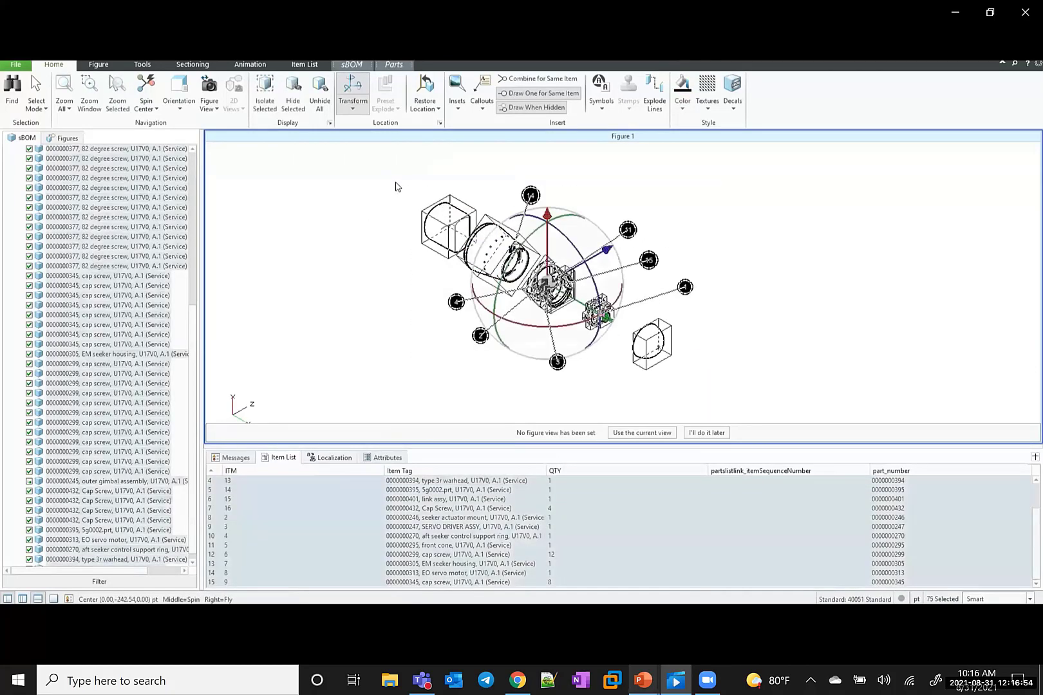
left_click(654, 90)
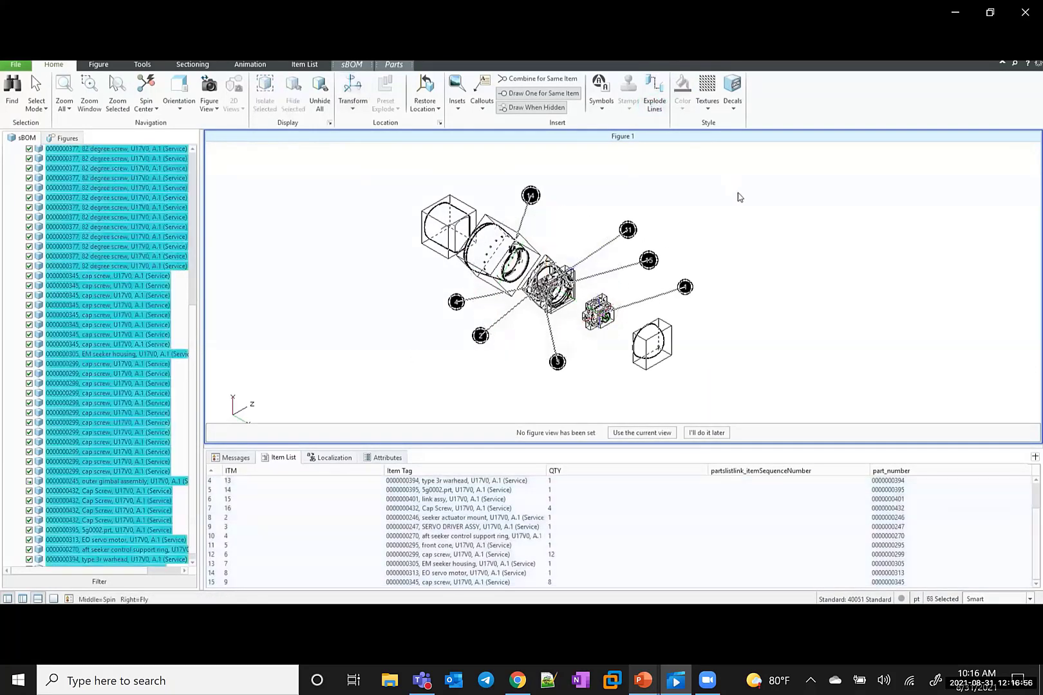
left_click(740, 198)
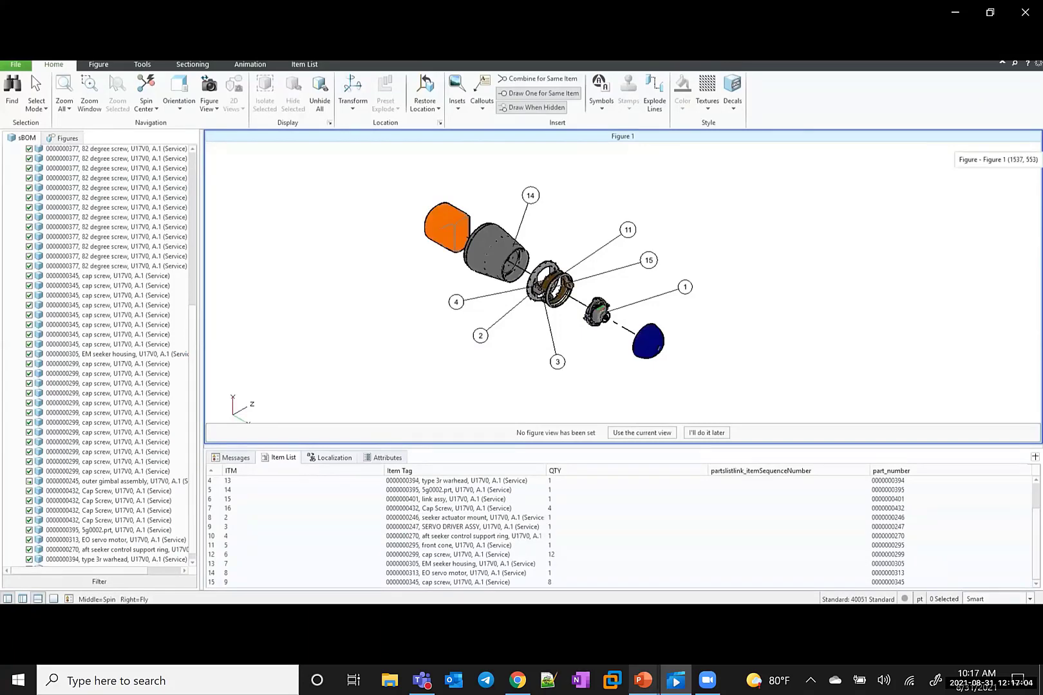
Add an Item Number callout to the blue front cone and place it beyond the nose end of the exploded assembly.
left_click(655, 340)
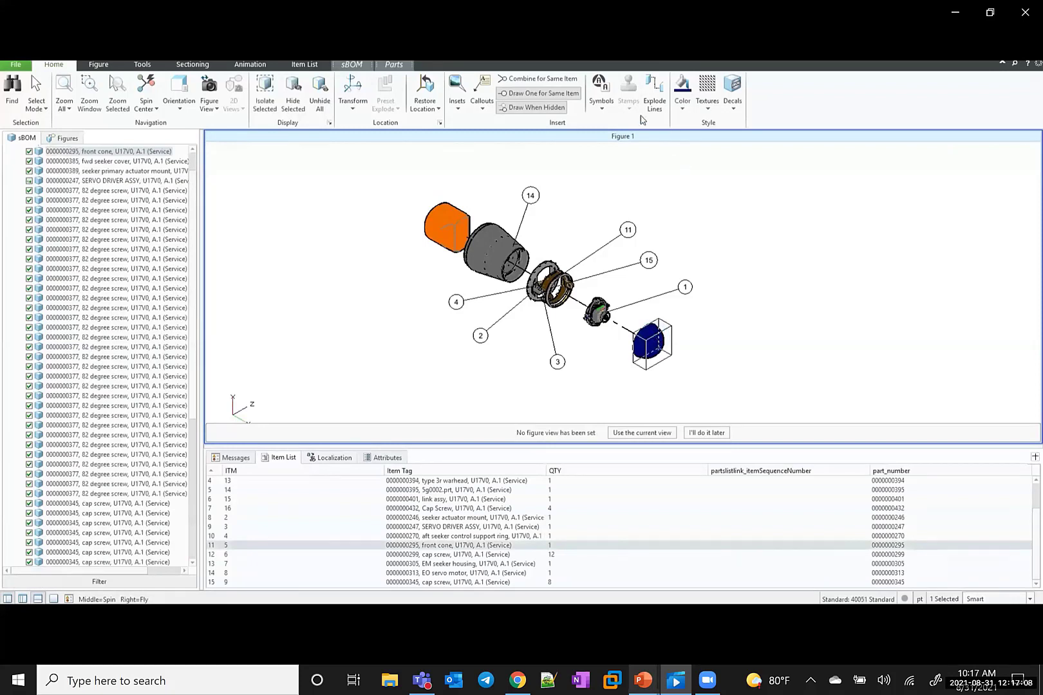
left_click(482, 107)
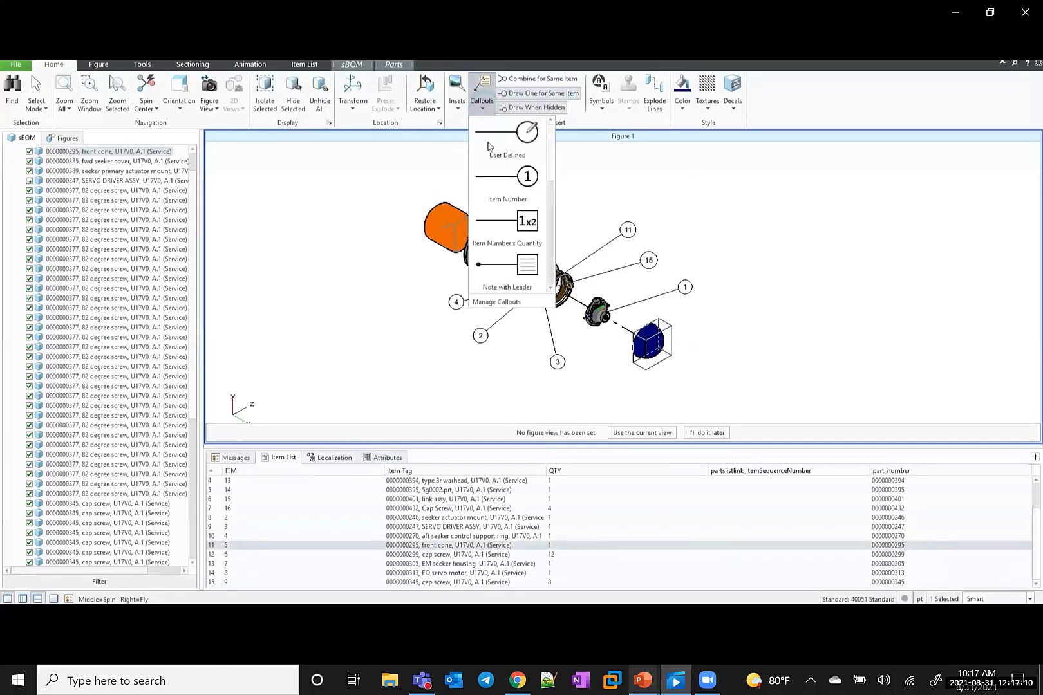
left_click(490, 175)
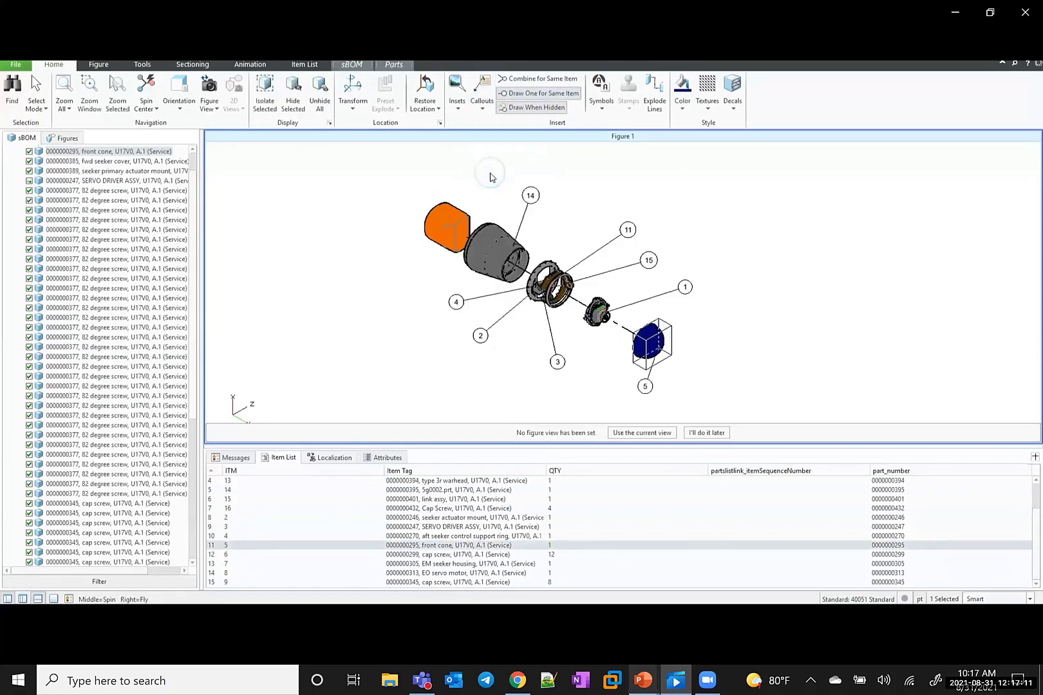
left_click(642, 395)
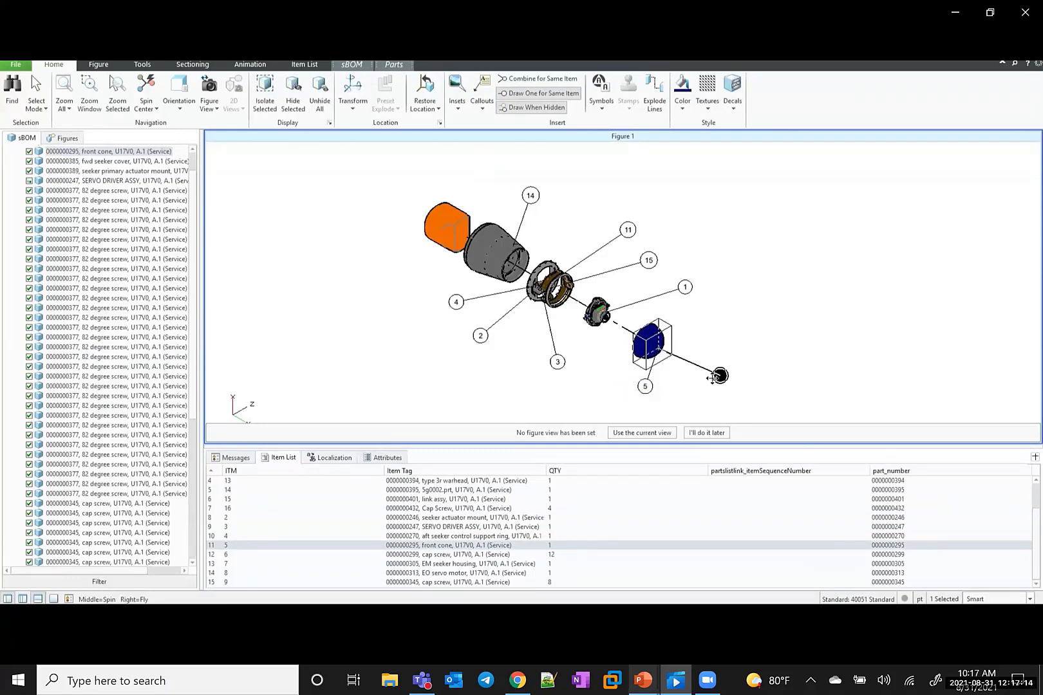
left_click(708, 372)
Add an Item Number callout to the orange type 3r warhead and place it directly above the part.
left_click(447, 225)
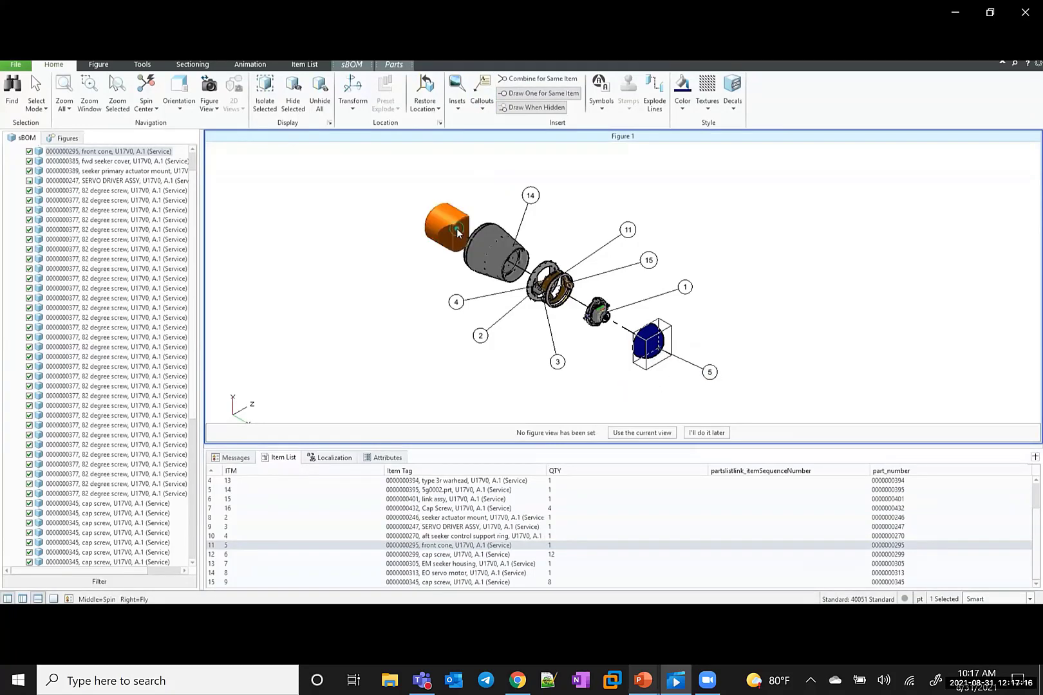
left_click(480, 104)
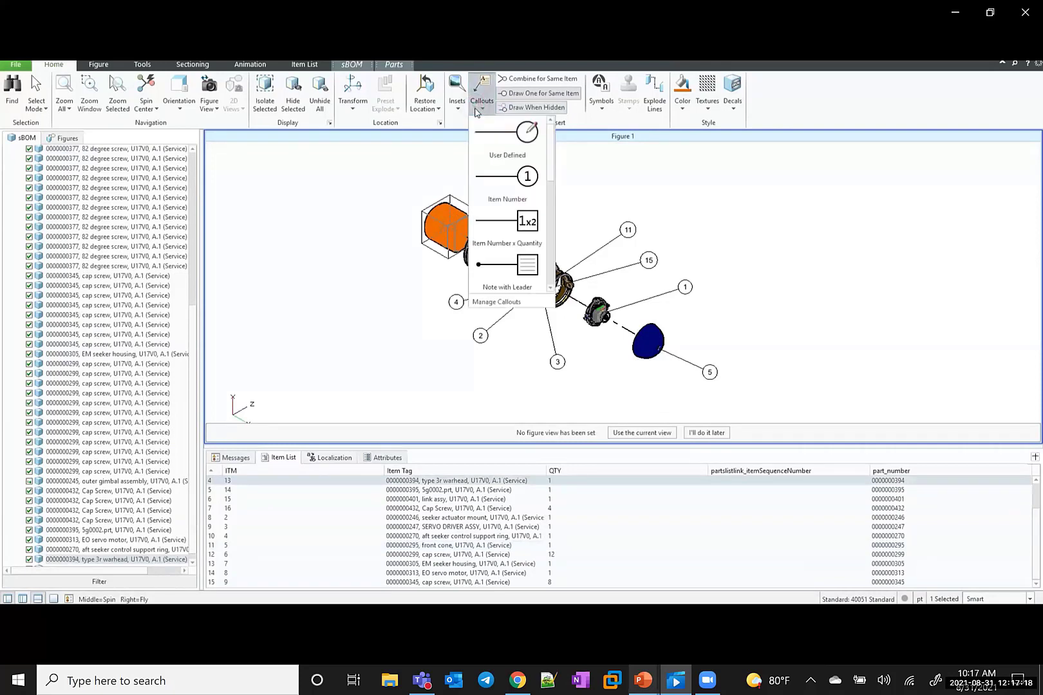
left_click(489, 176)
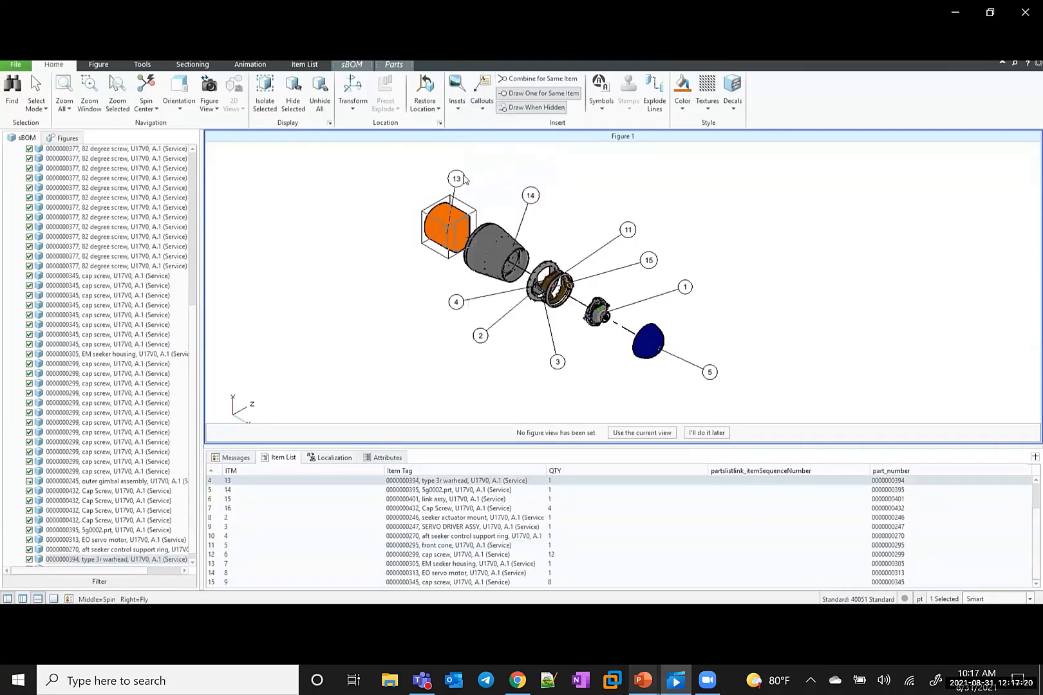
left_click_drag(464, 179, 449, 168)
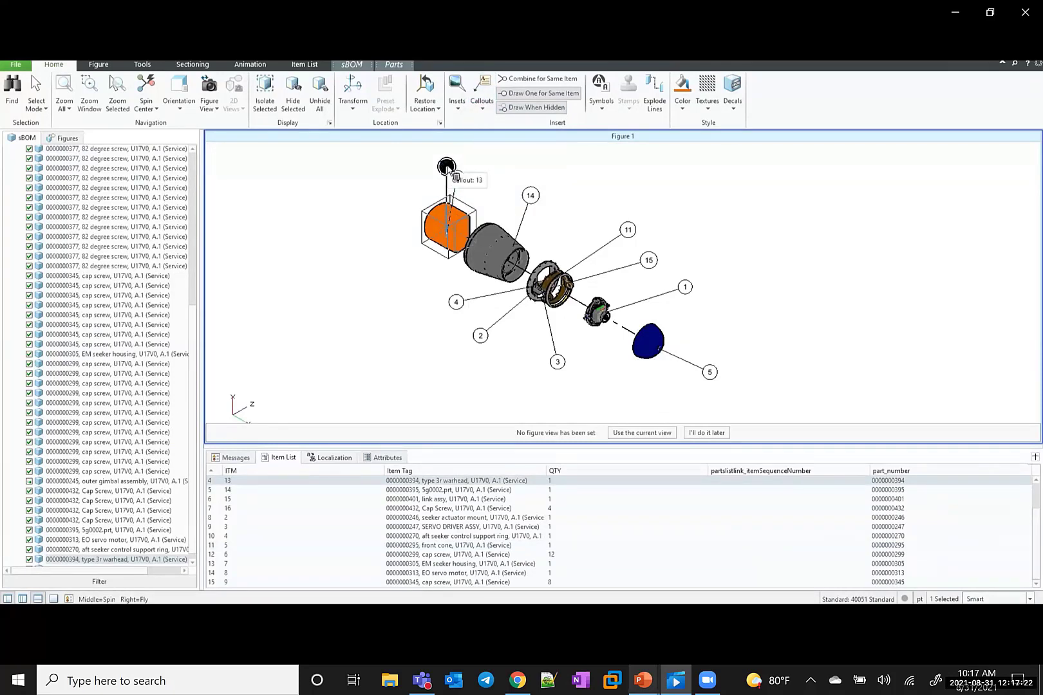
left_click(611, 183)
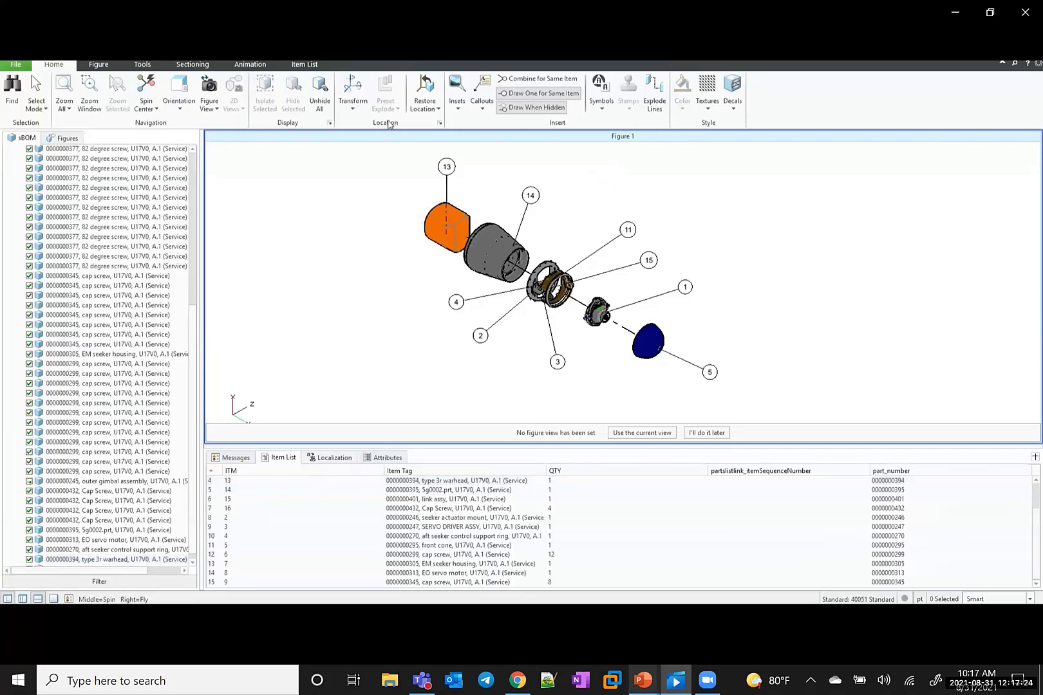
Save the current EO Seeker illustration.
left_click(16, 64)
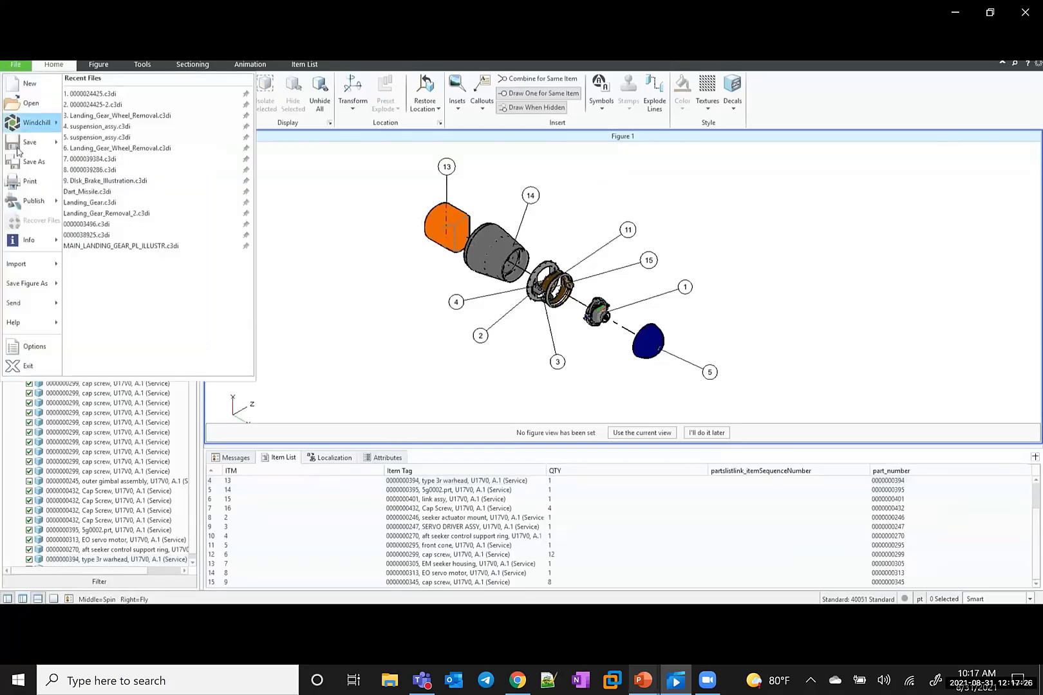
mouse_move(19, 141)
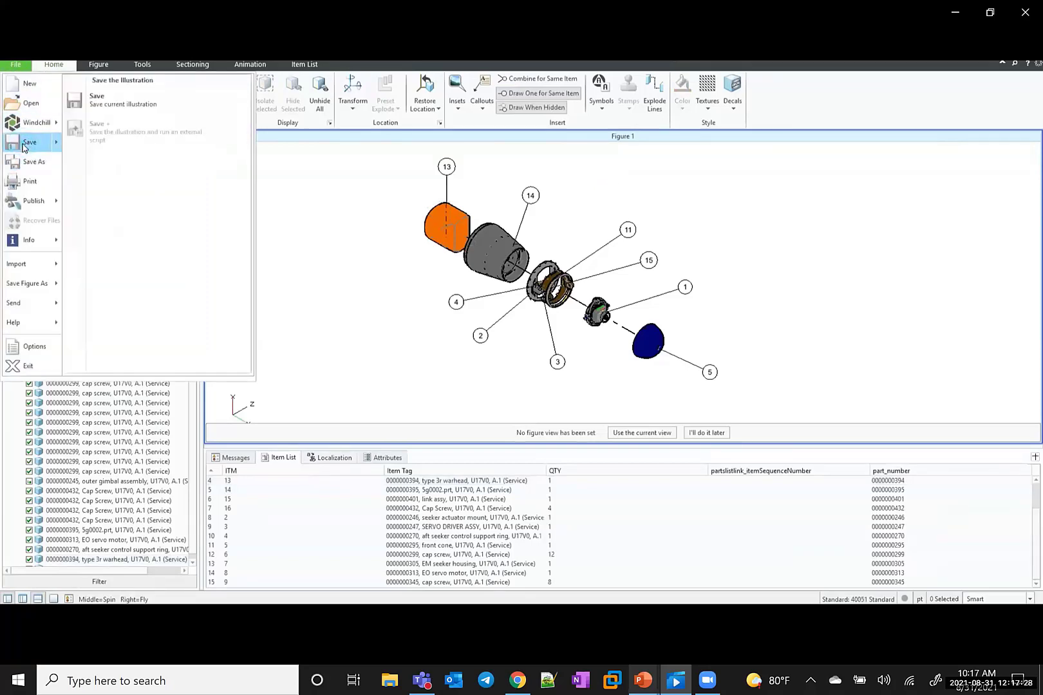
left_click(106, 108)
Switch to Windchill and open the folders of the DART Missile (40051) product.
key("alt+Tab")
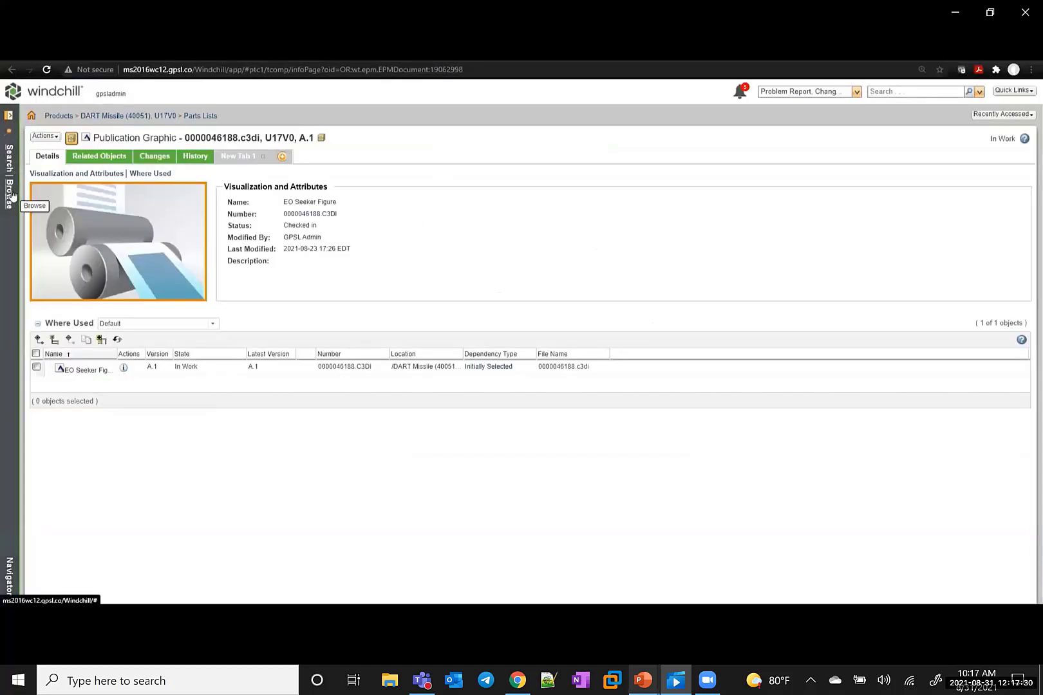
left_click(13, 192)
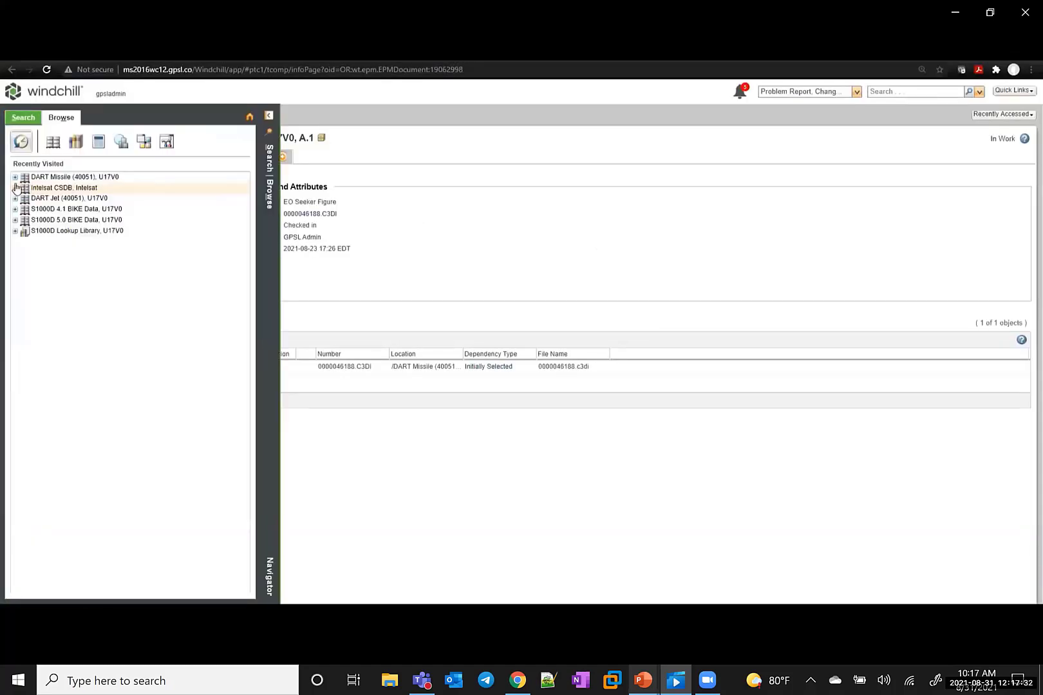
left_click(15, 177)
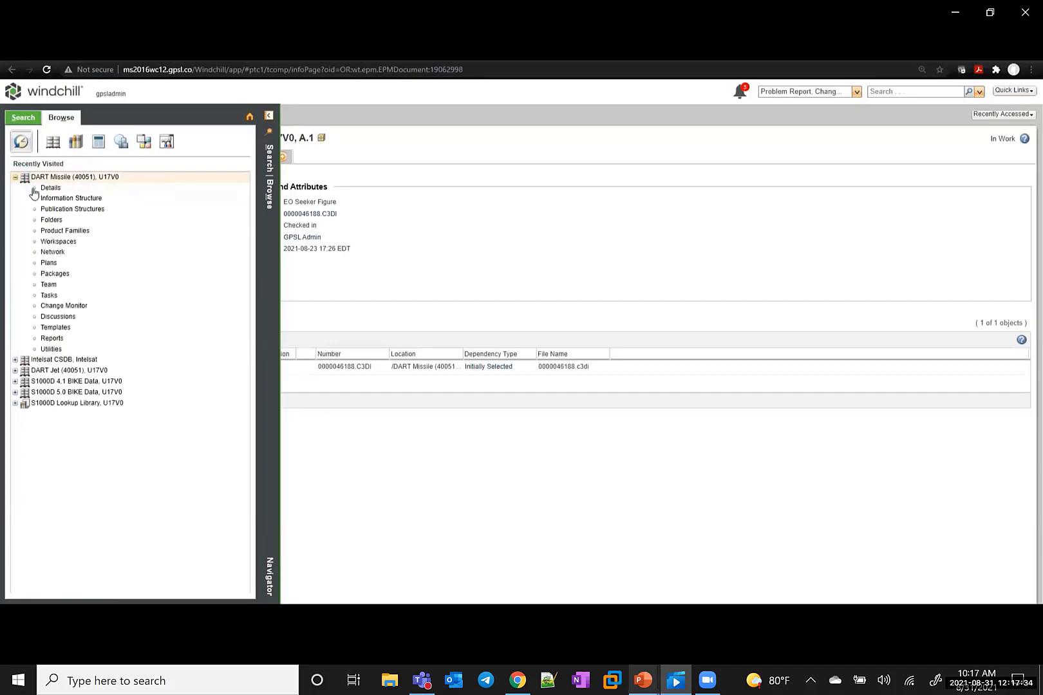
left_click(50, 221)
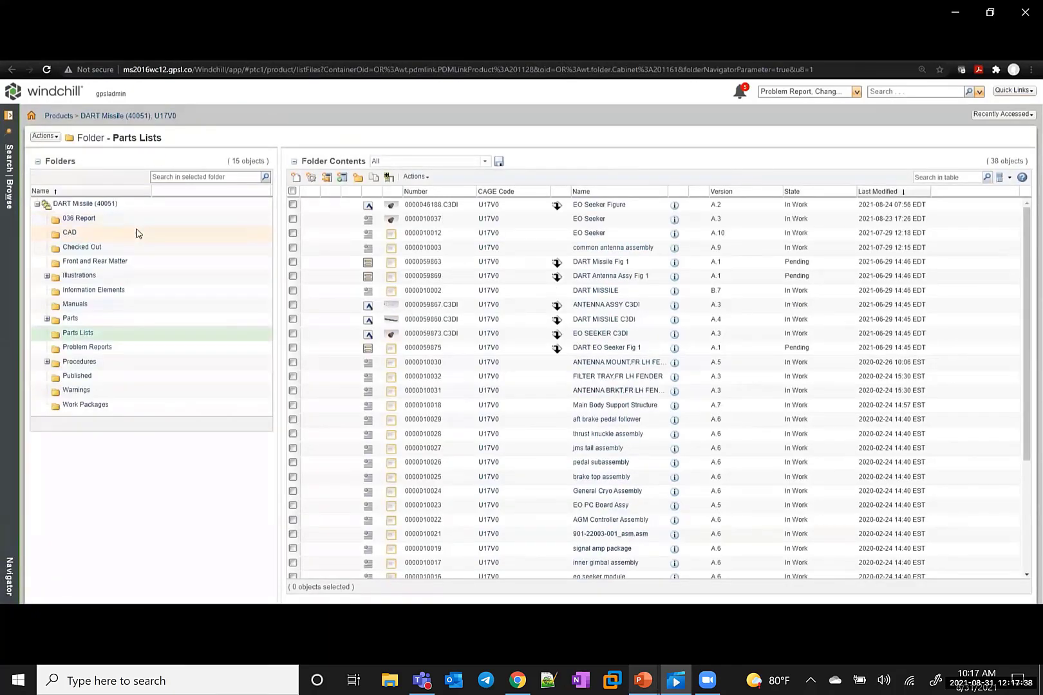
In the Illustrations folder, start a new graphic information element of type 40051 Illustration.
left_click(78, 277)
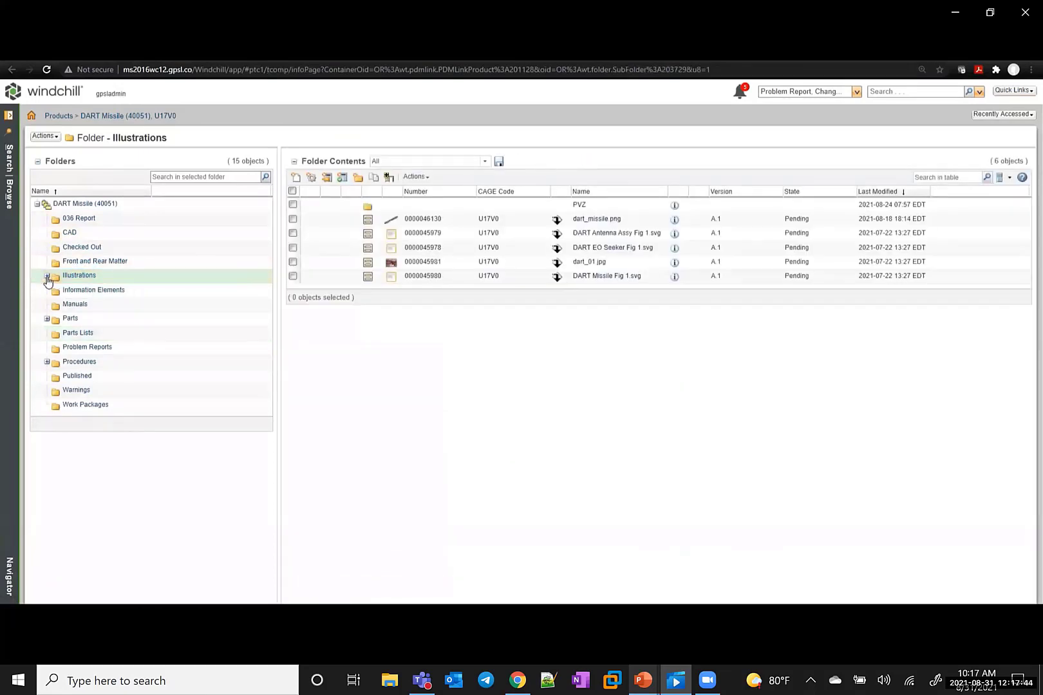
left_click(414, 177)
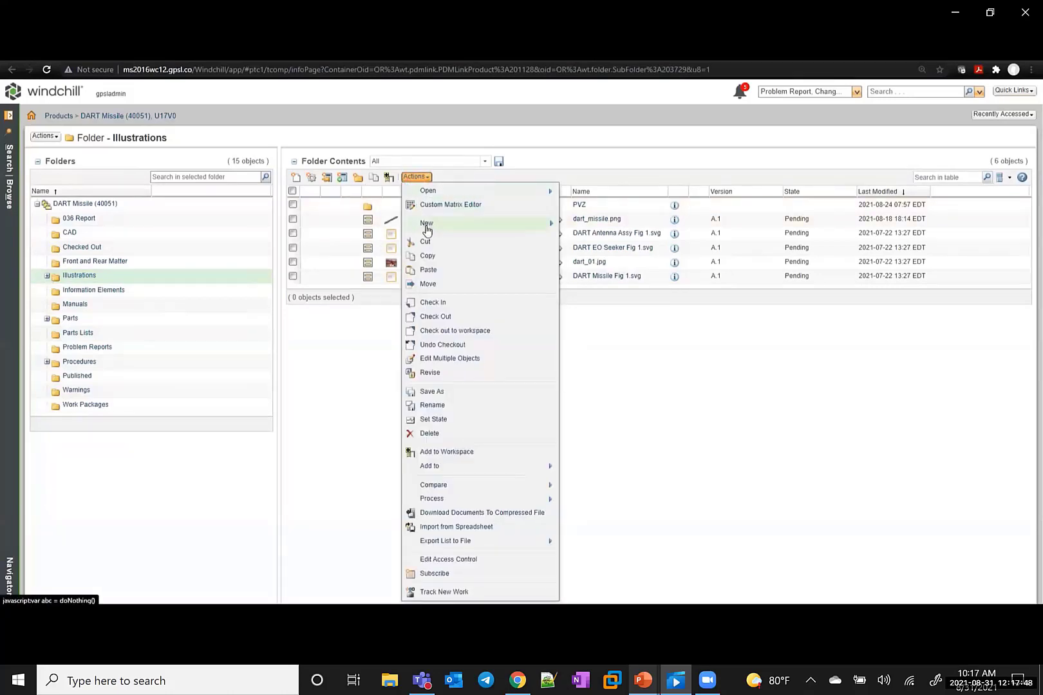
mouse_move(463, 224)
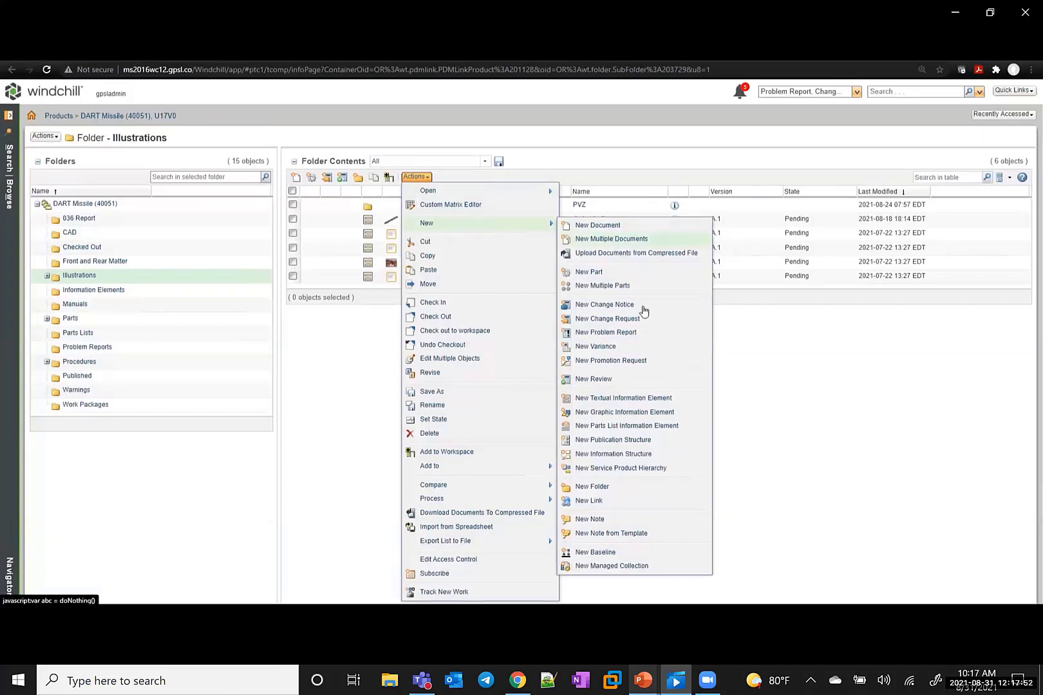
left_click(636, 413)
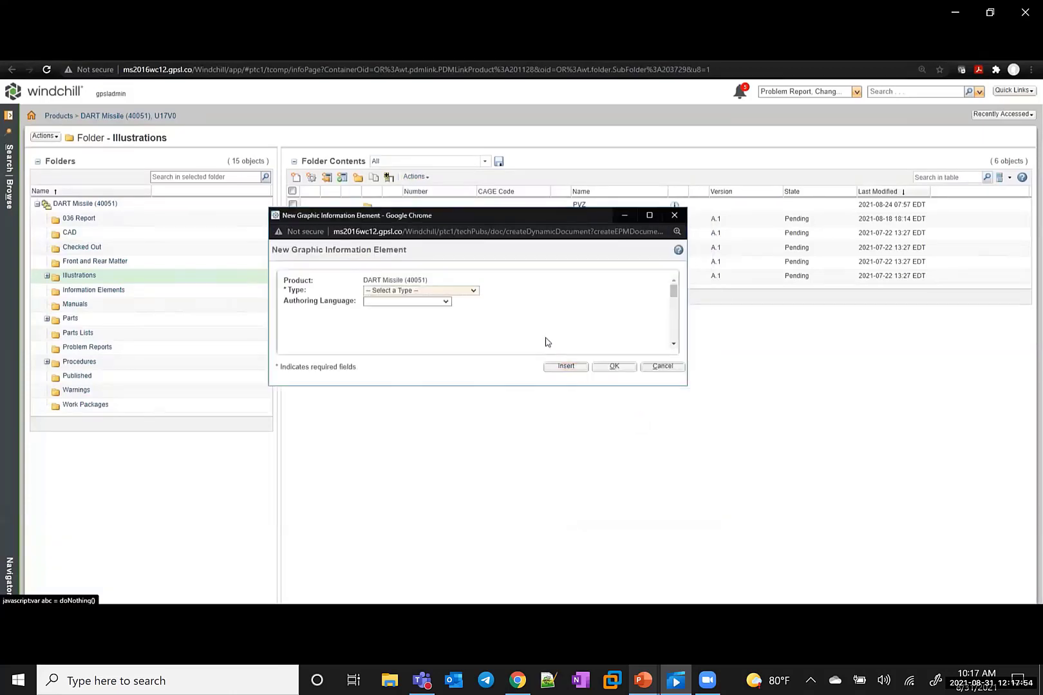
left_click(465, 292)
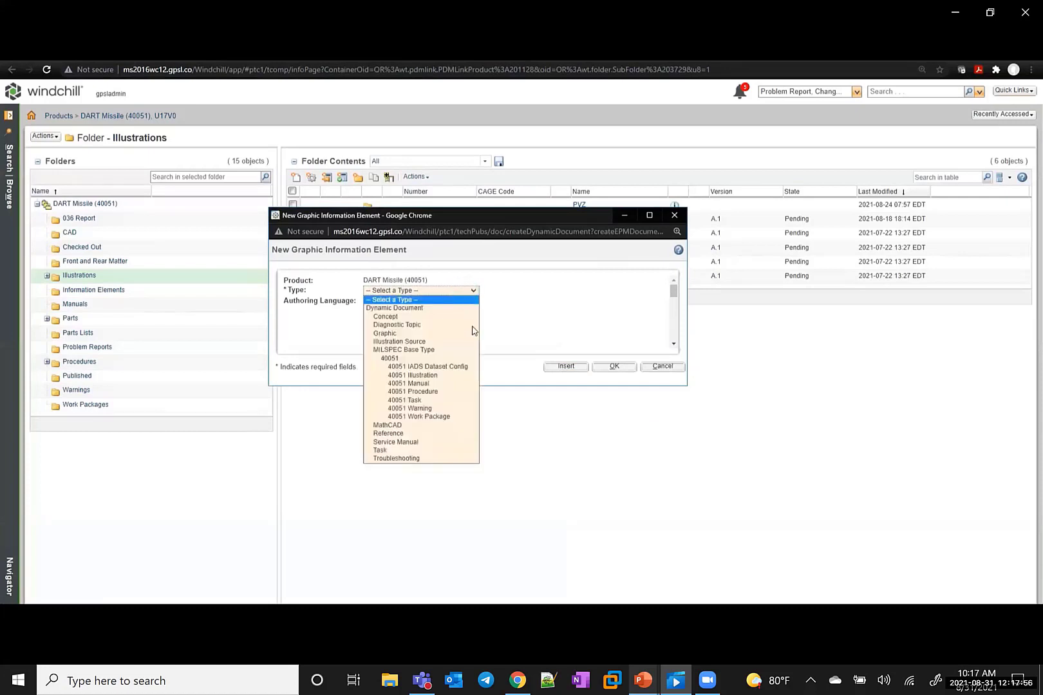
left_click(459, 377)
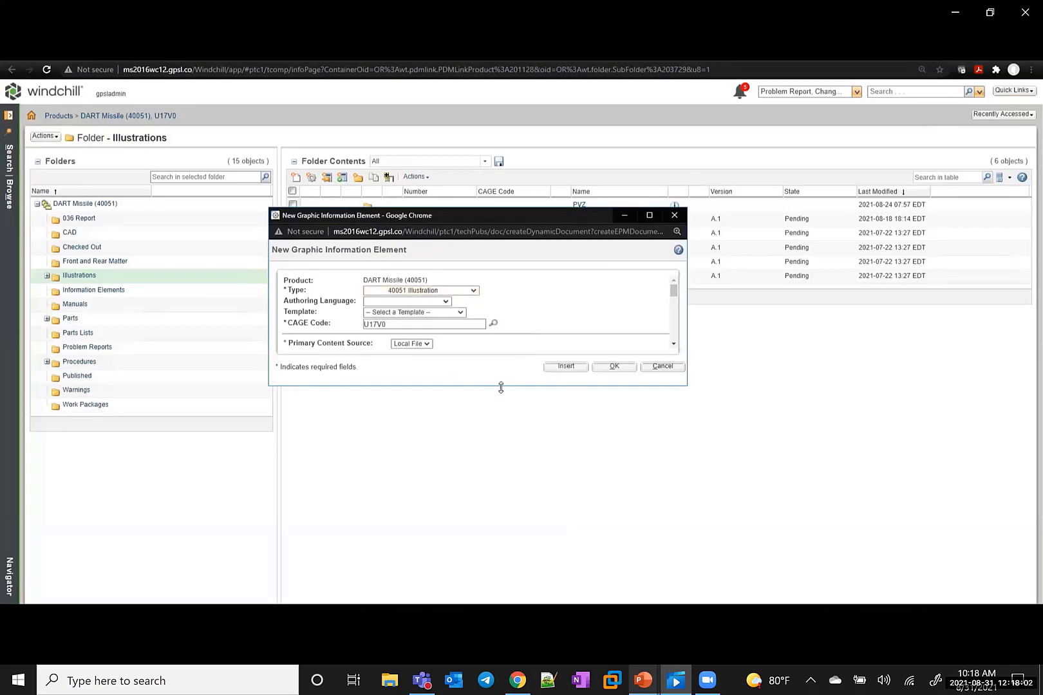
Use EO_Seeker_Figure_1.svg from the local Documents folder as the illustration's primary content and create the element.
left_click_drag(501, 387, 502, 469)
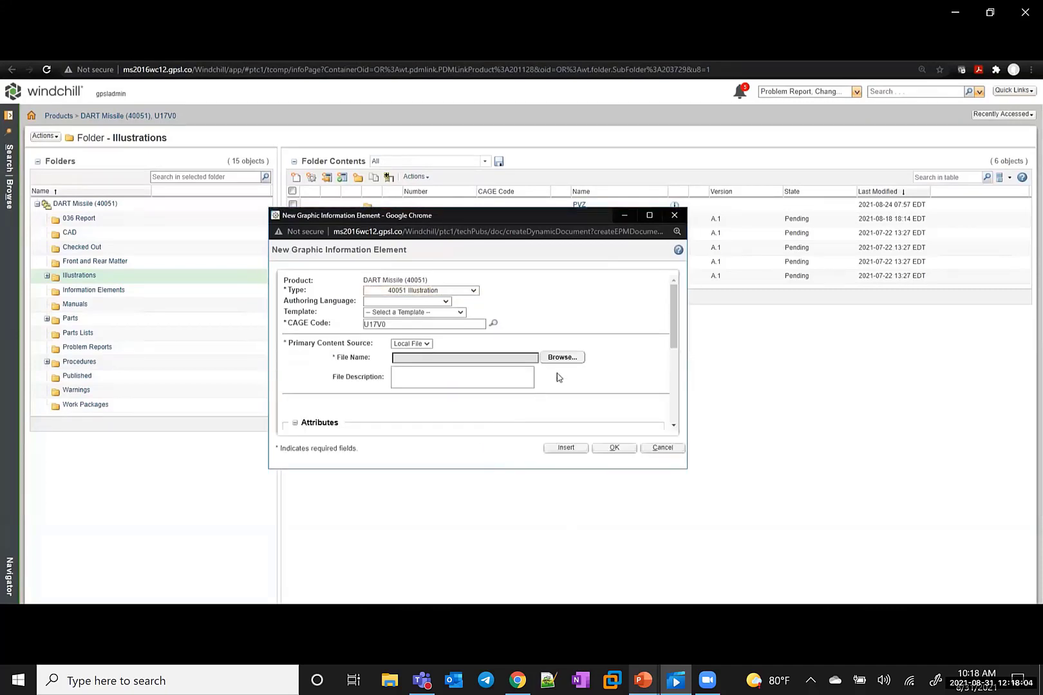
left_click(563, 357)
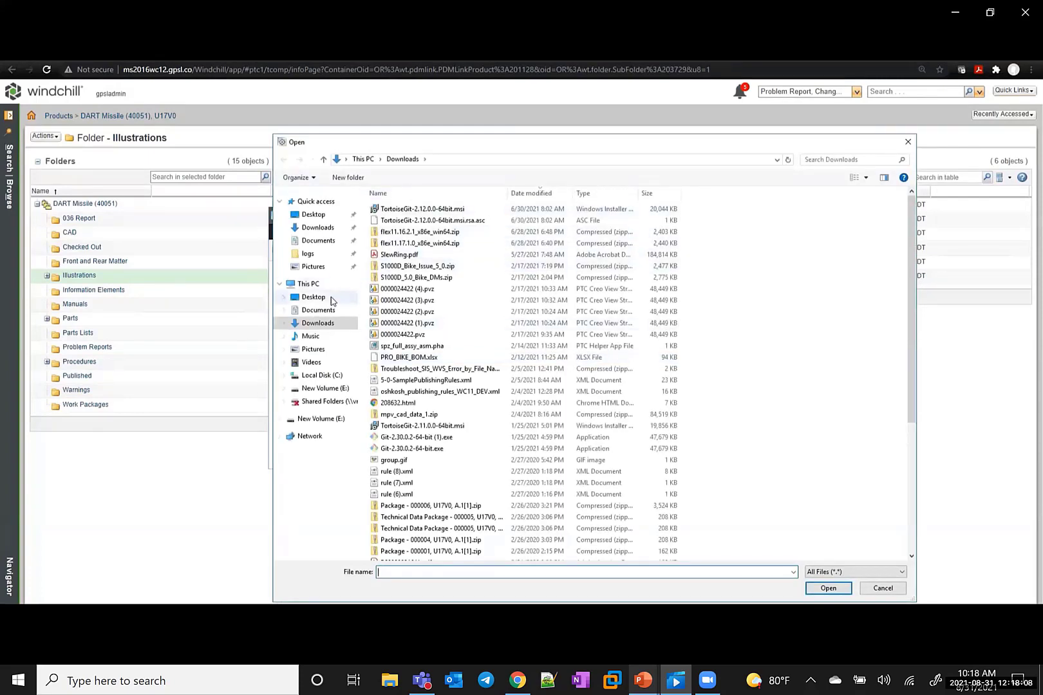
left_click(327, 313)
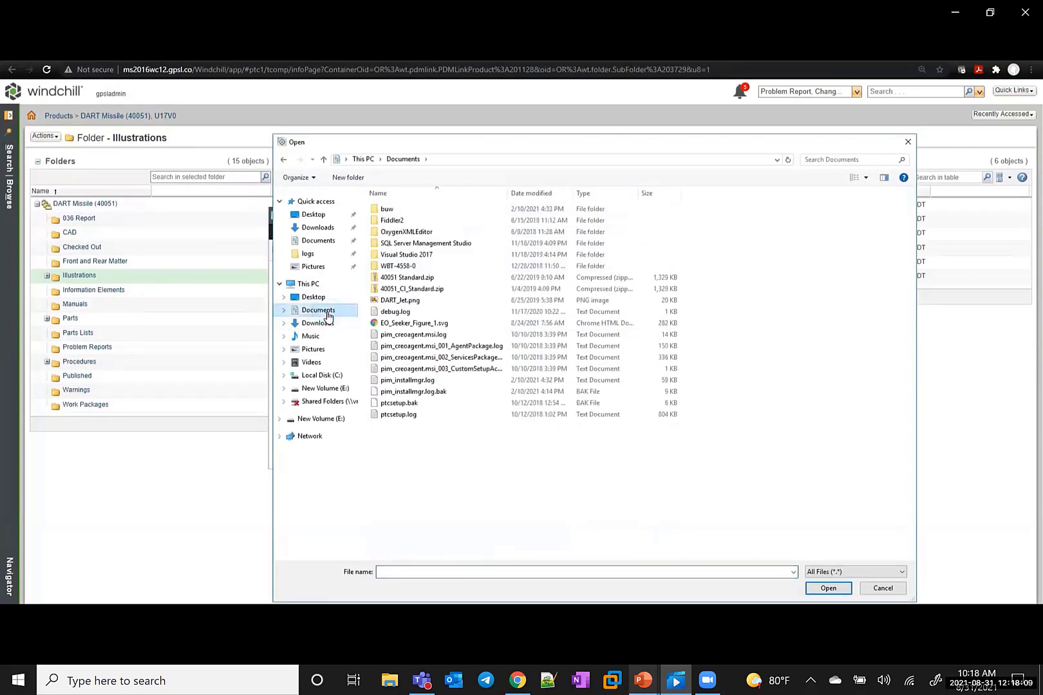
left_click(407, 323)
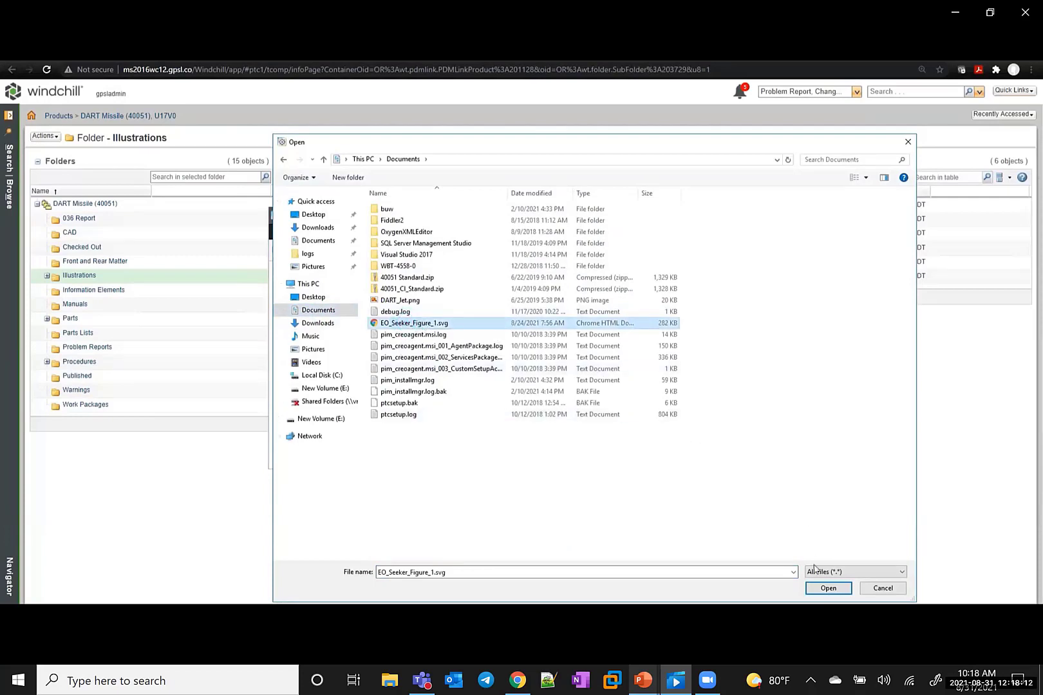
left_click(827, 588)
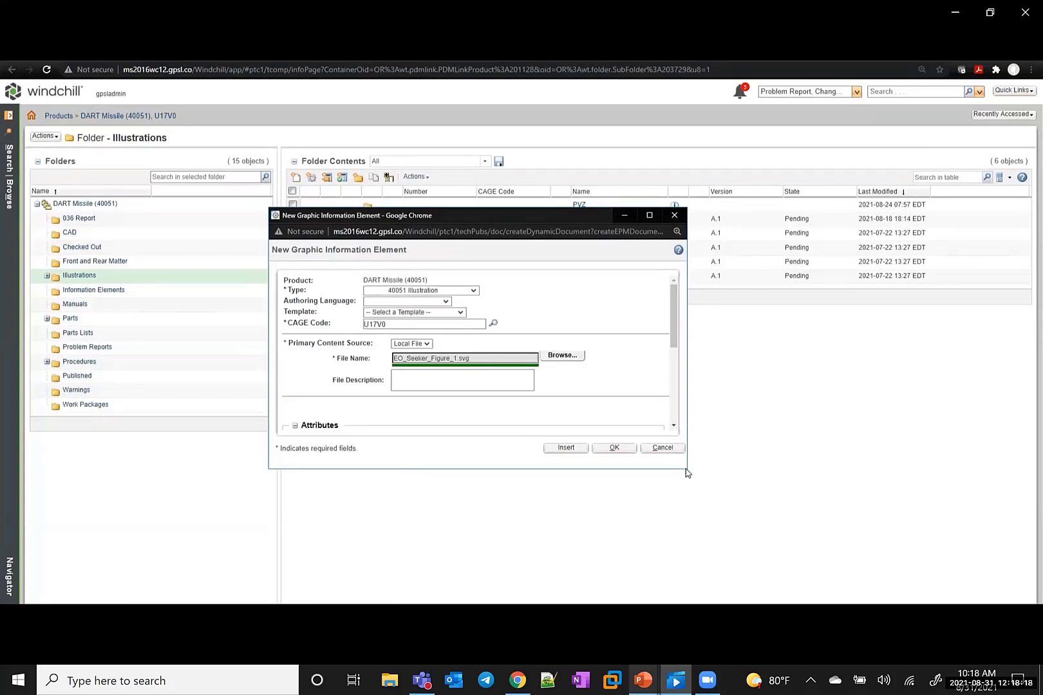
left_click_drag(685, 469, 680, 537)
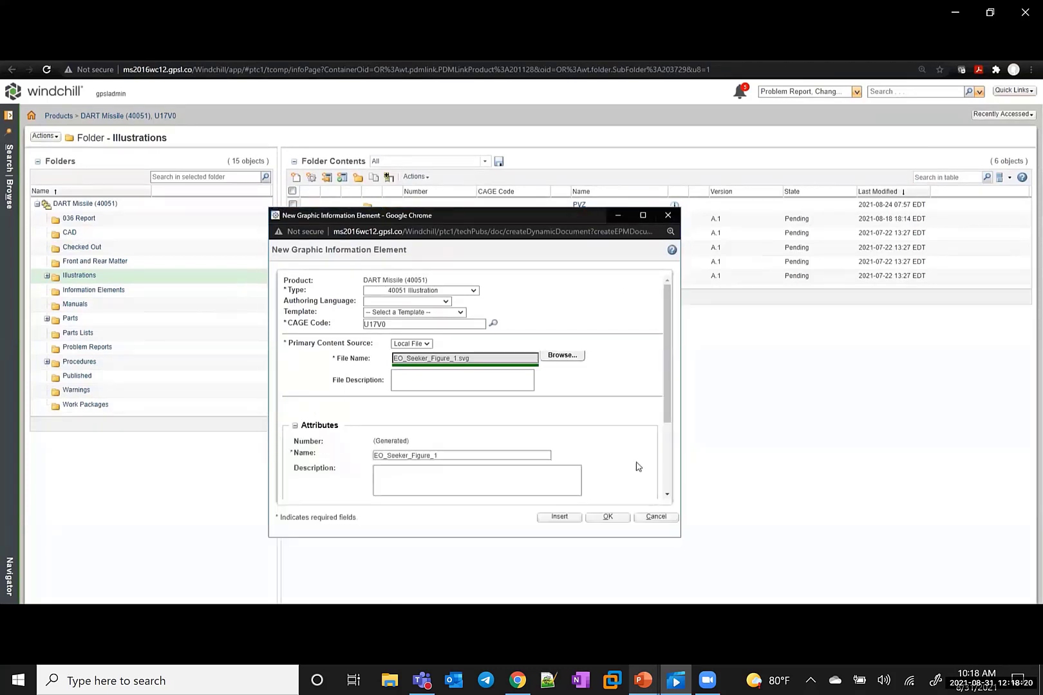
scroll(639, 459, "down", 3)
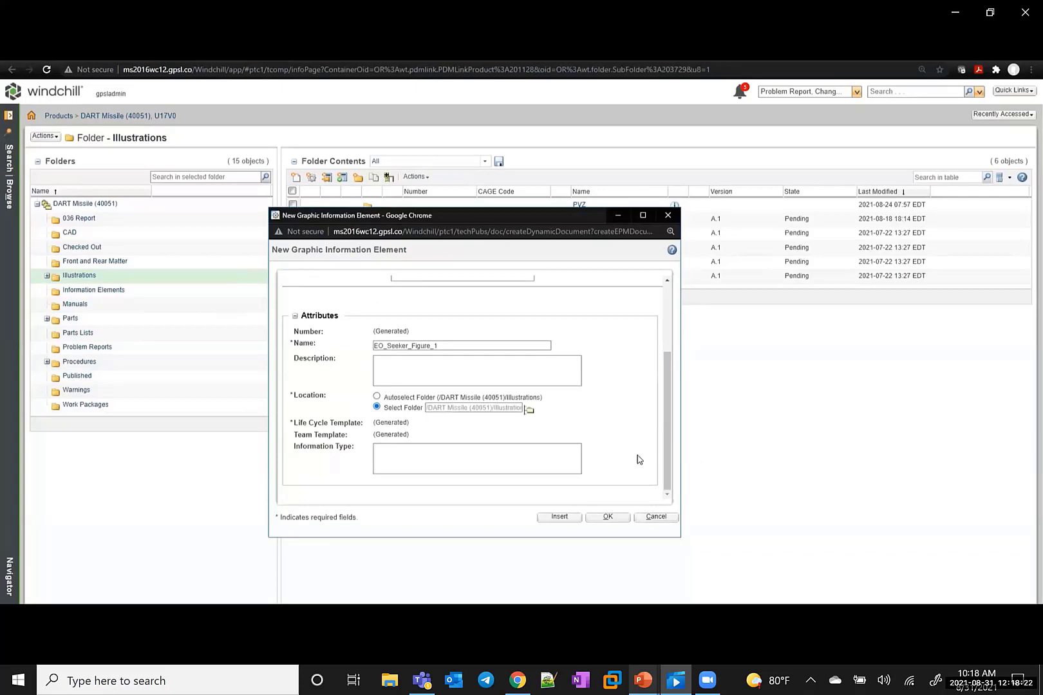
left_click(607, 516)
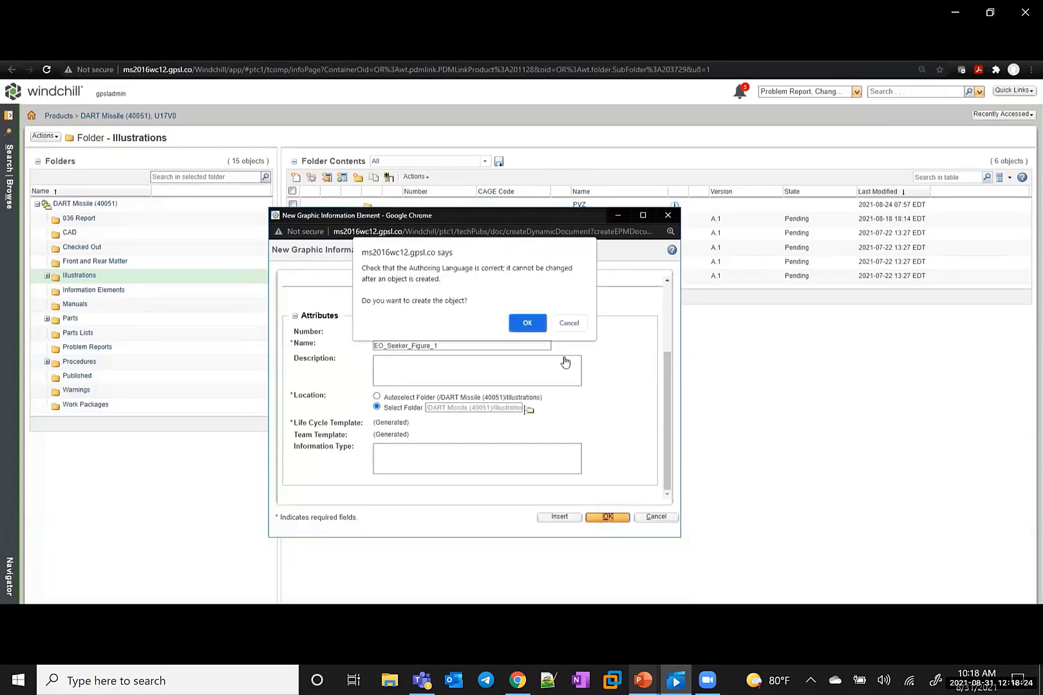
left_click(537, 328)
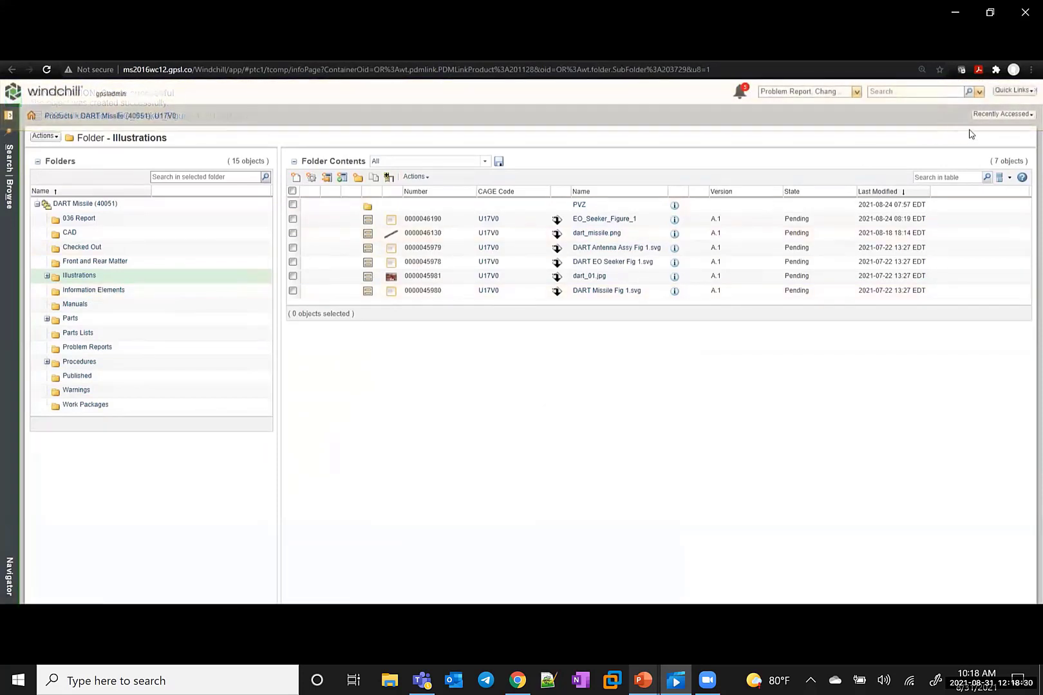
left_click(73, 333)
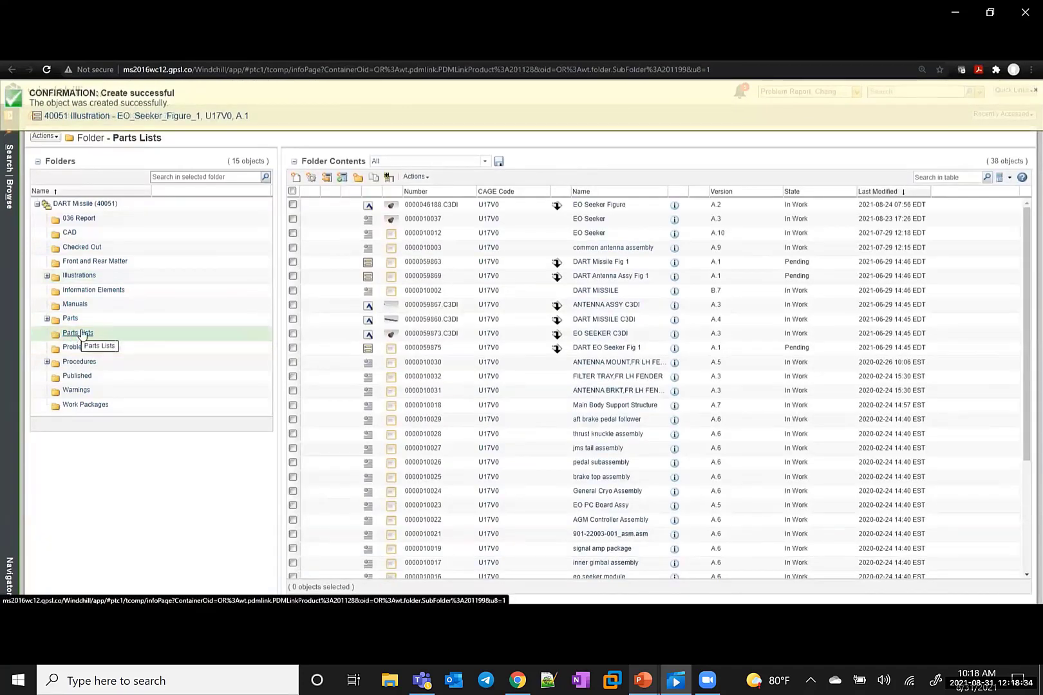
left_click(590, 219)
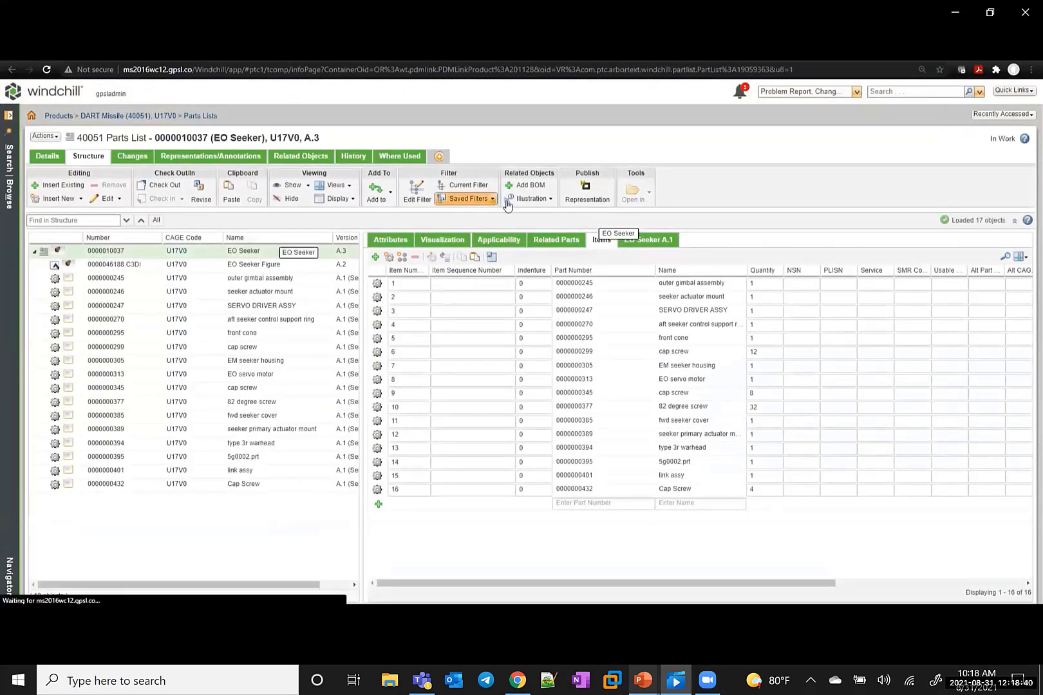
left_click(551, 200)
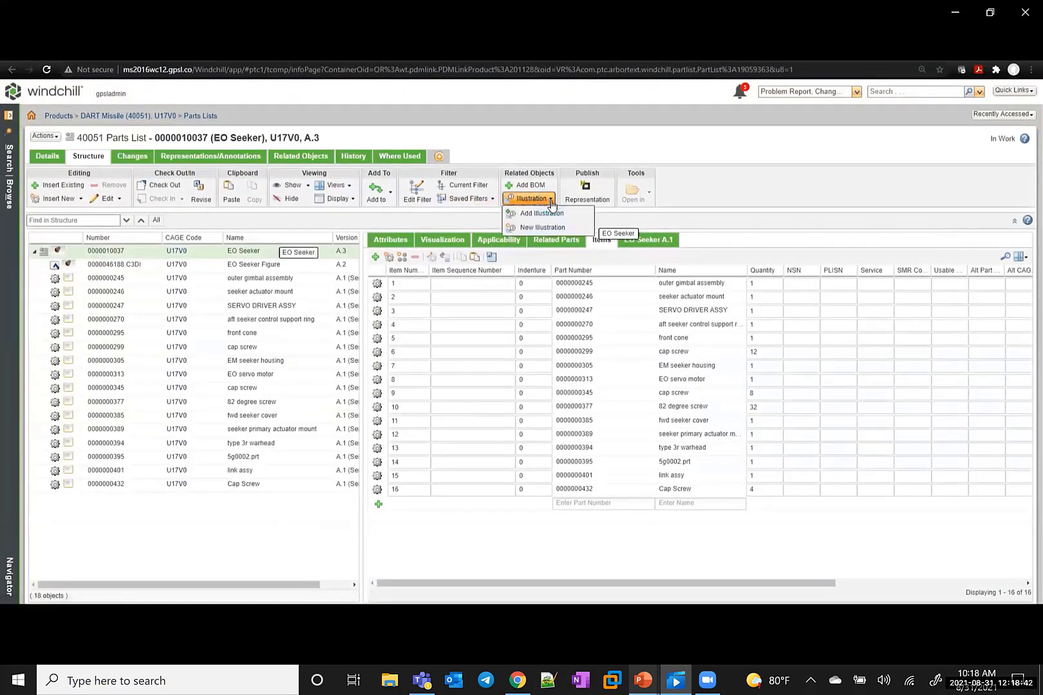
left_click(547, 214)
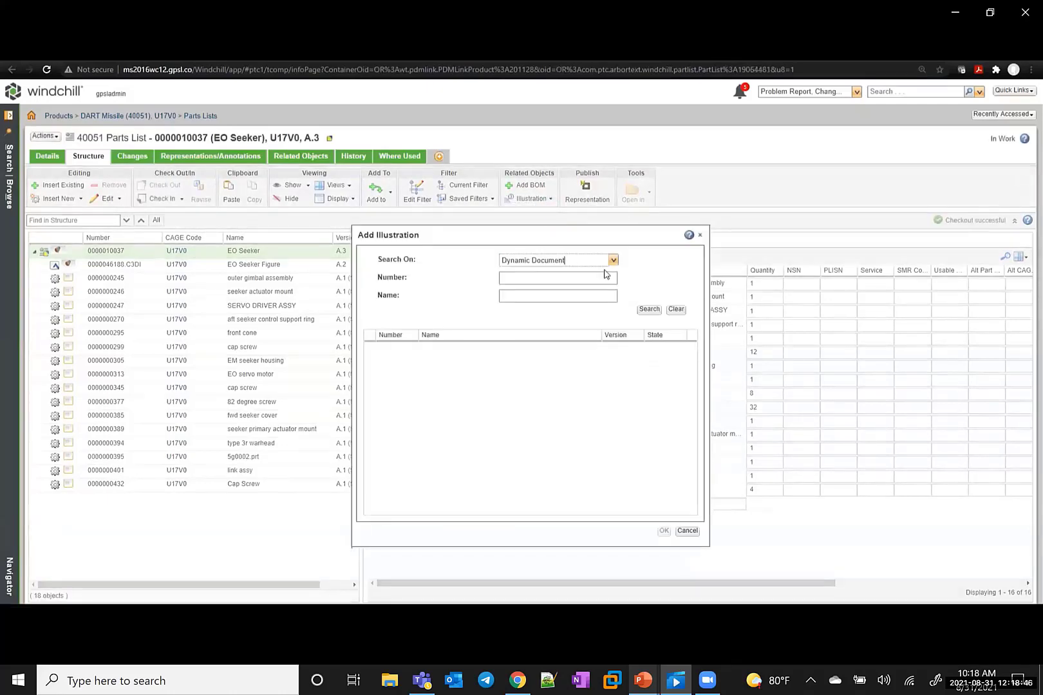
left_click(546, 296)
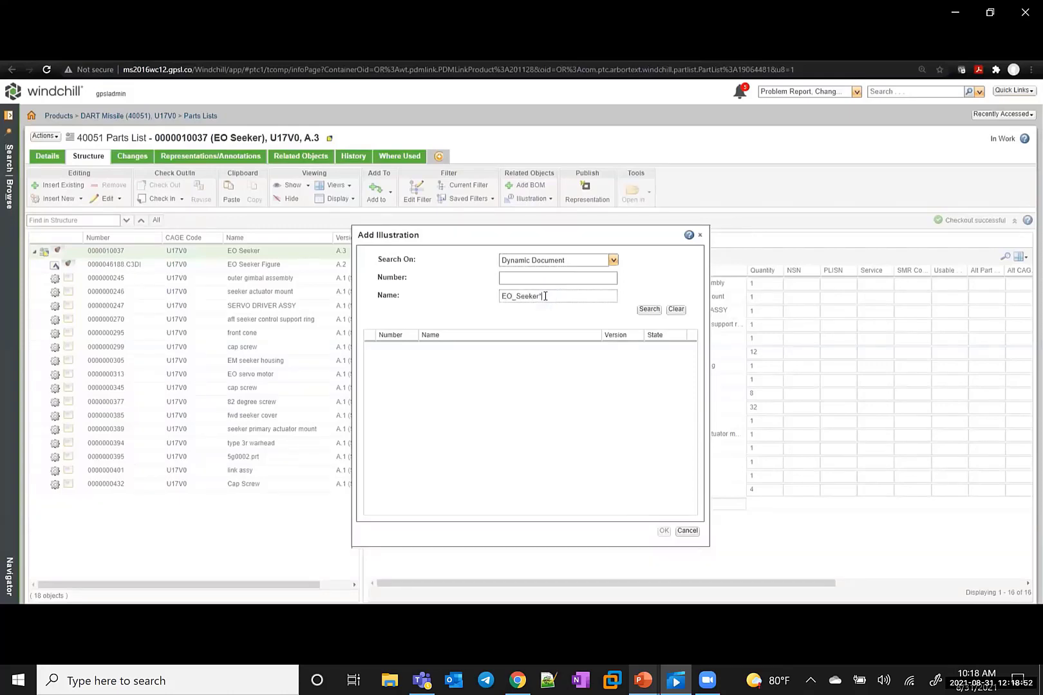
left_click(648, 310)
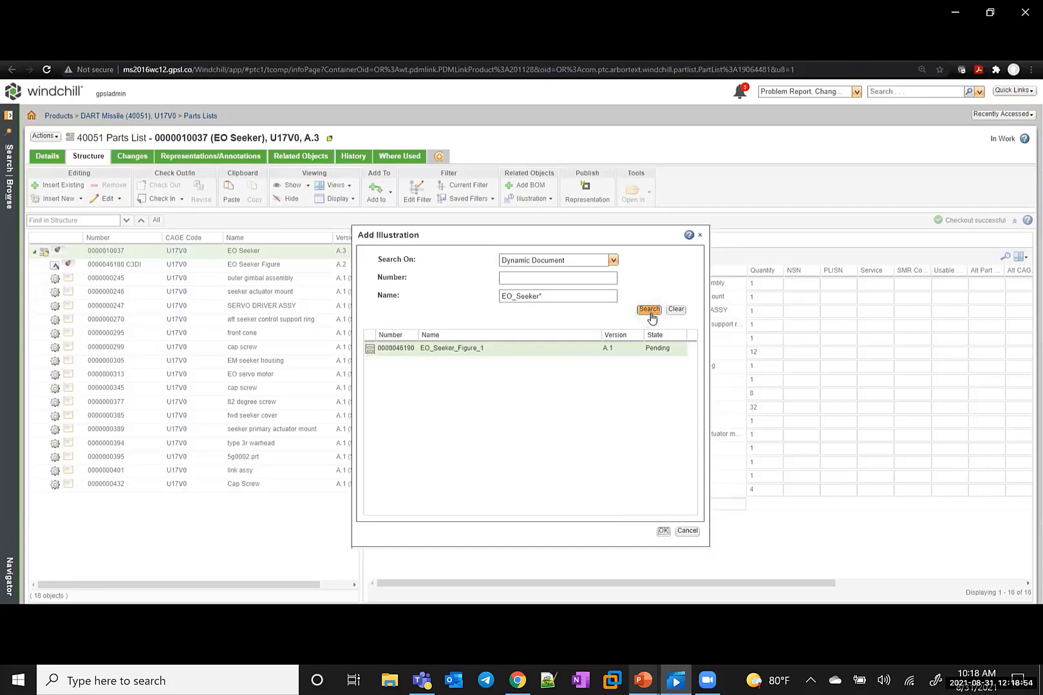
left_click(663, 531)
Check in the EO Seeker parts list without a comment.
right_click(107, 253)
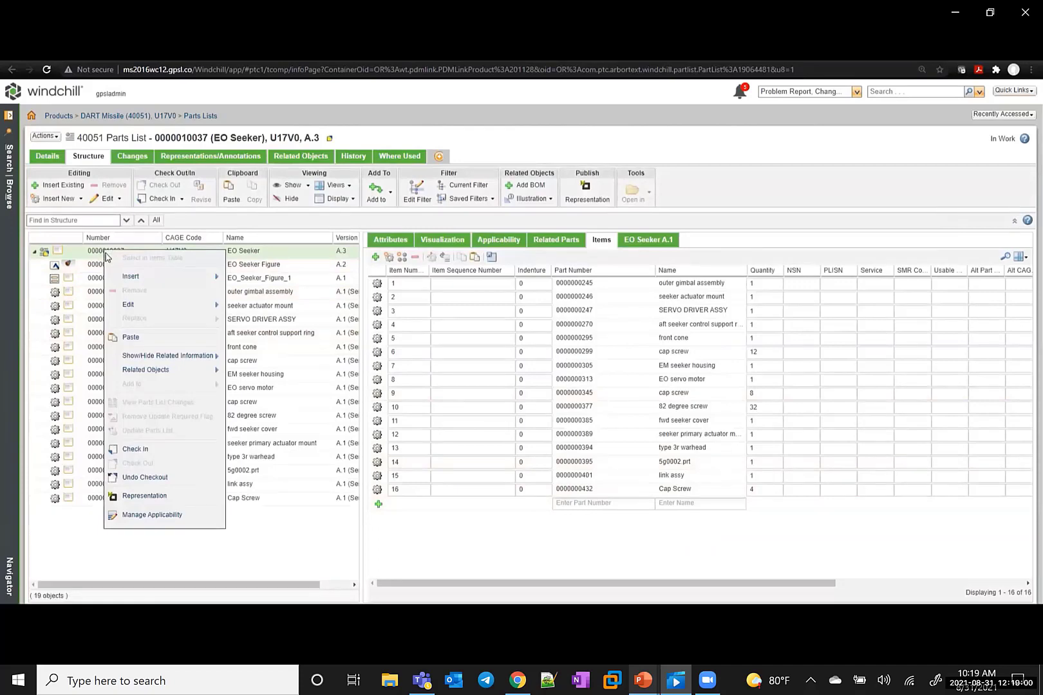
left_click(137, 449)
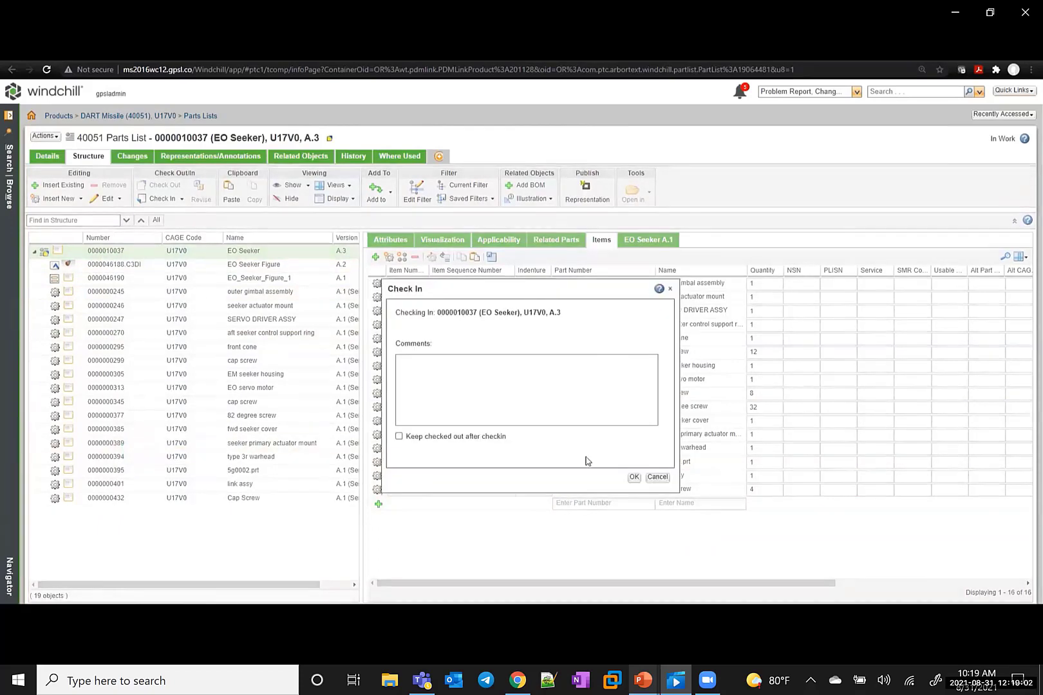
left_click(633, 476)
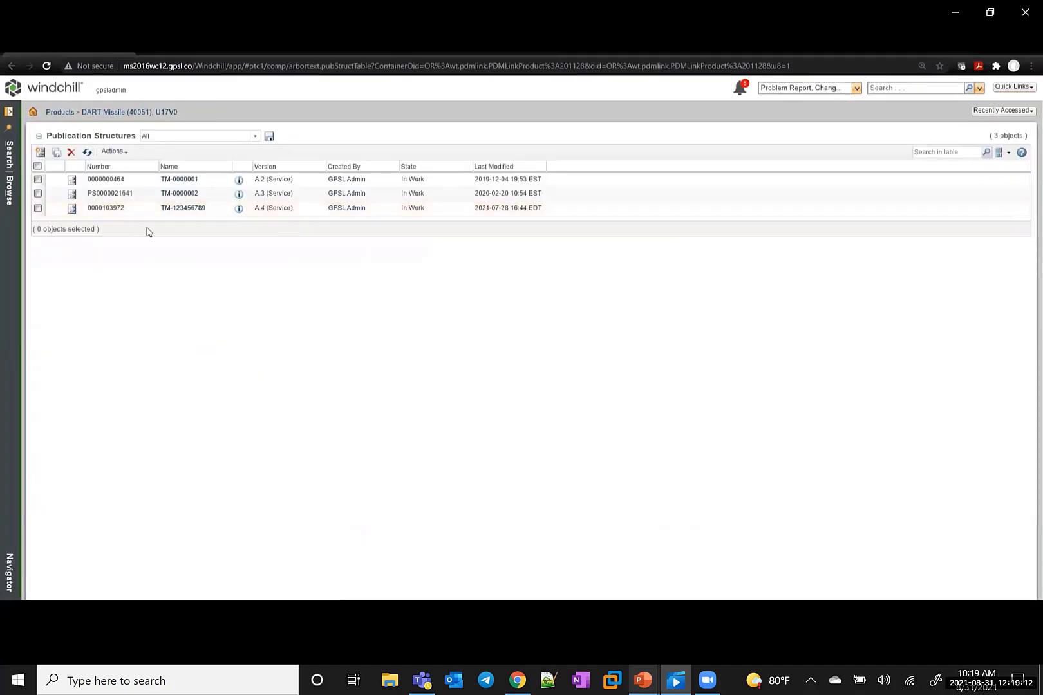
left_click(188, 210)
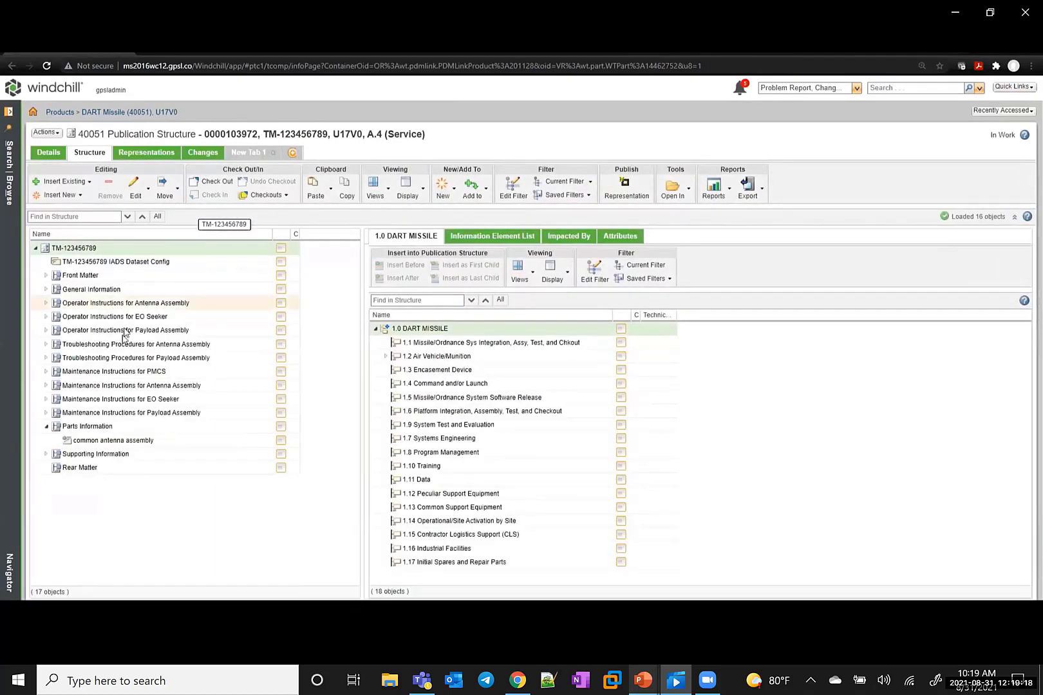
left_click(95, 428)
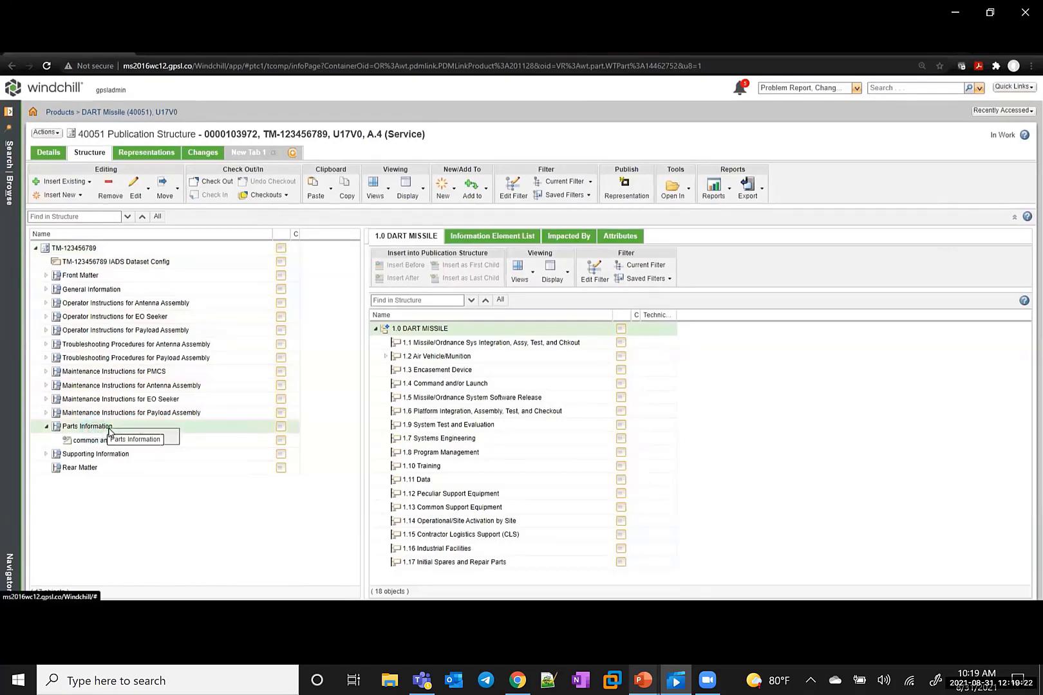
right_click(109, 432)
mouse_move(159, 297)
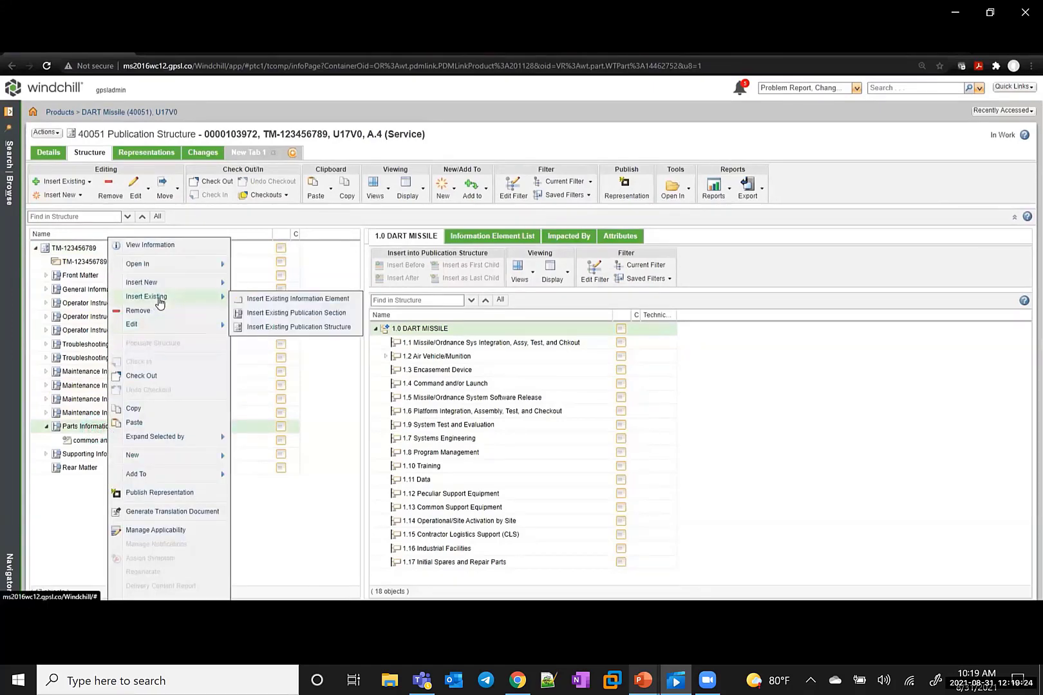
left_click(242, 300)
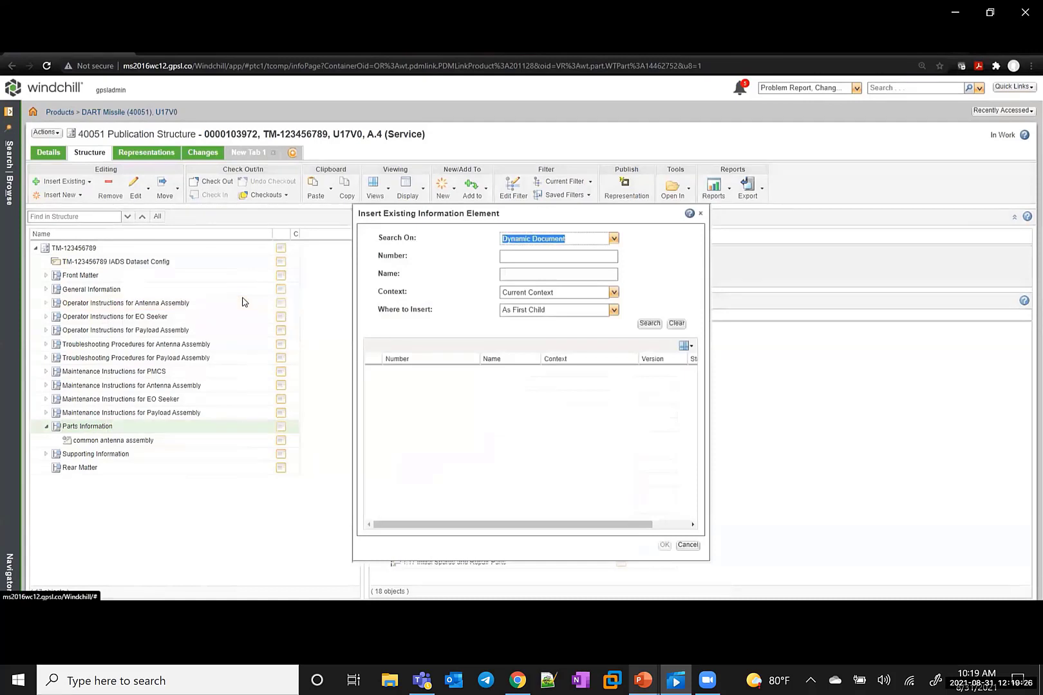
left_click(614, 239)
left_click(555, 274)
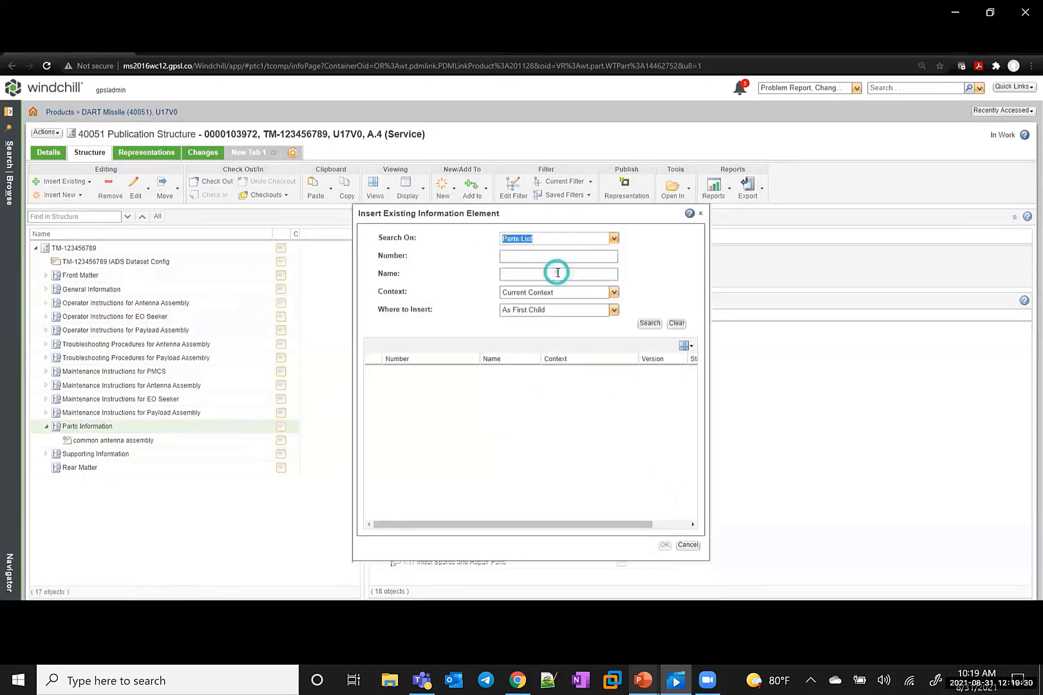
left_click(548, 275)
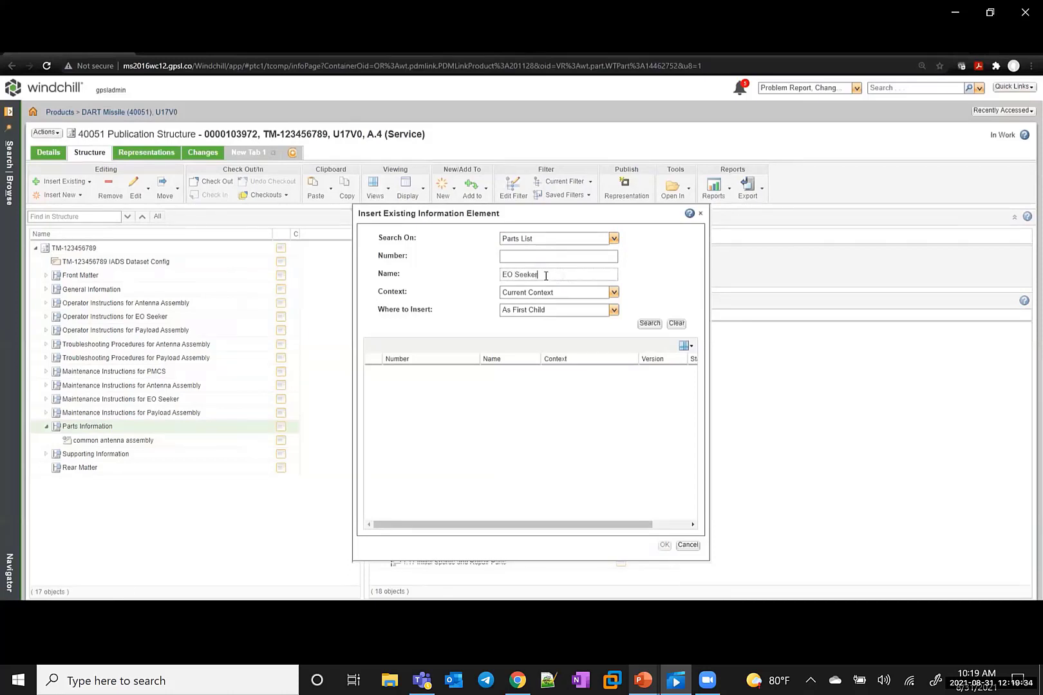
left_click(649, 324)
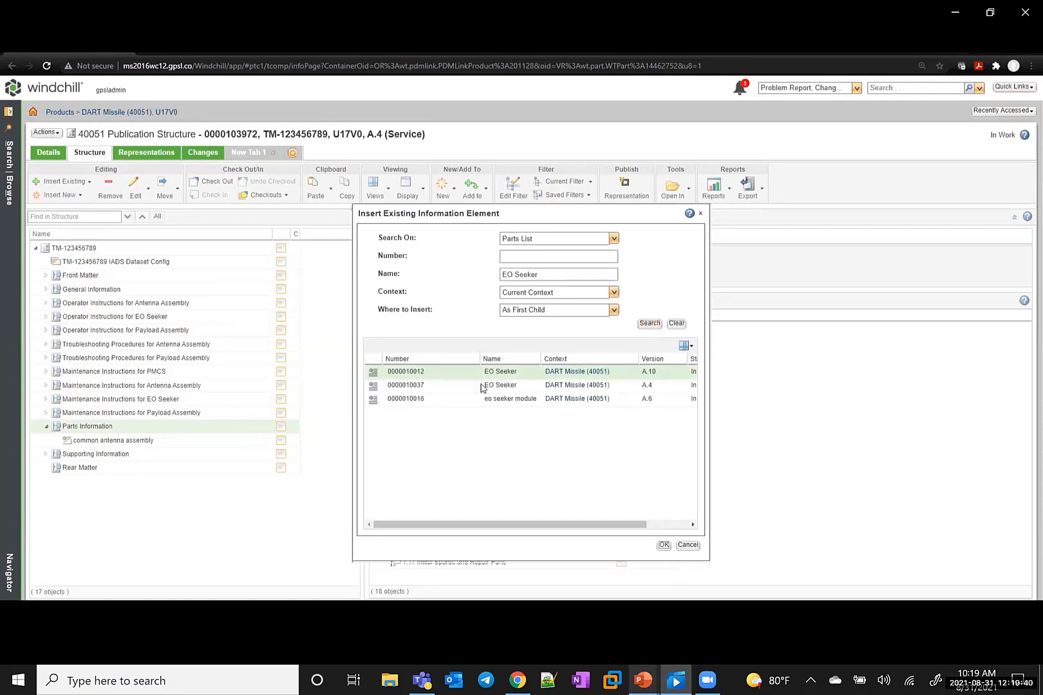
left_click(441, 389)
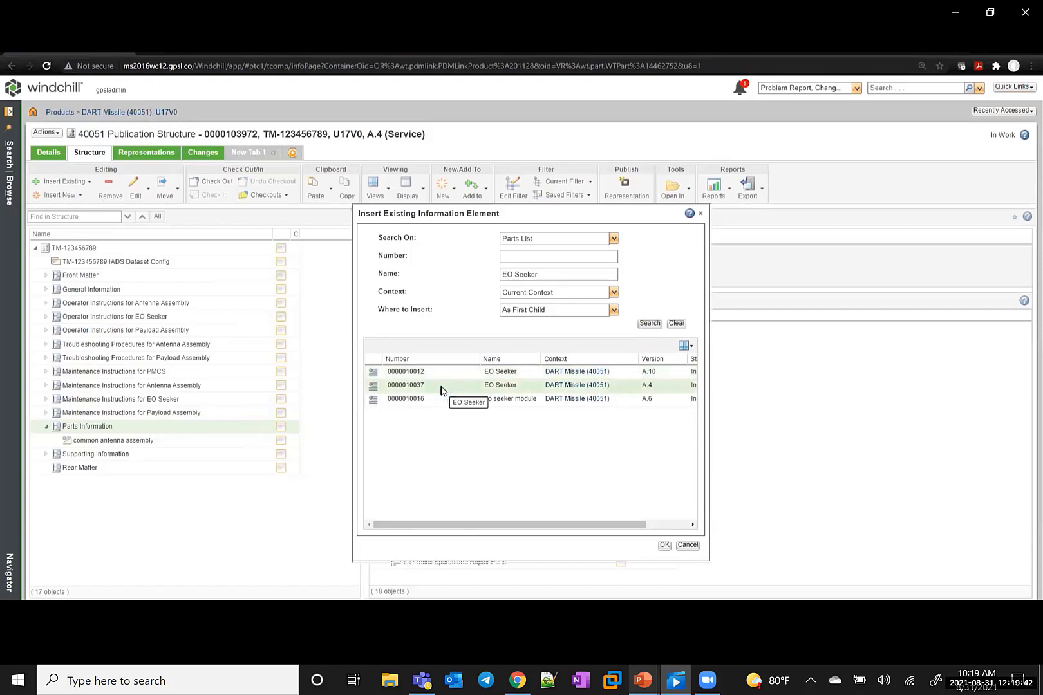
left_click(664, 545)
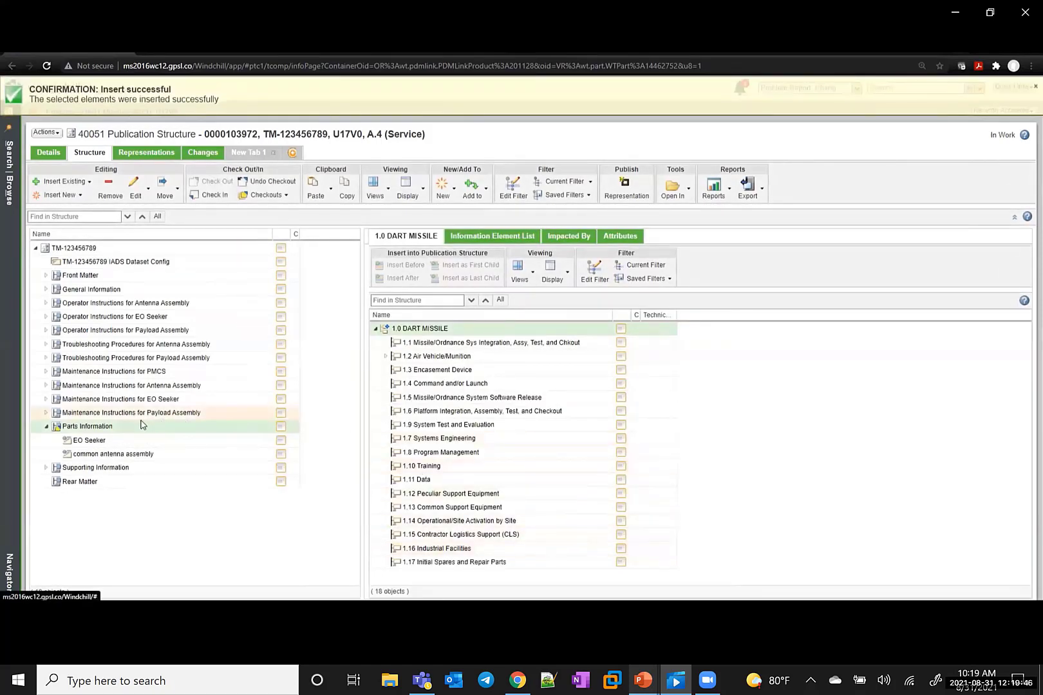
Check in the Parts Information element of publication structure TM-123456789 without a comment.
right_click(118, 430)
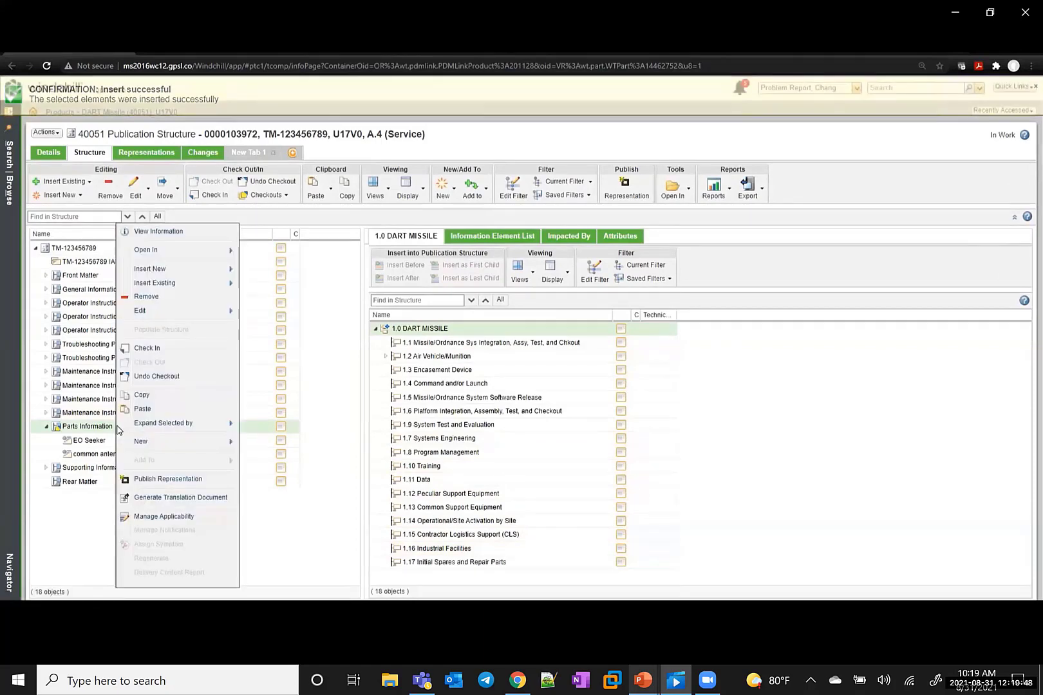
left_click(147, 348)
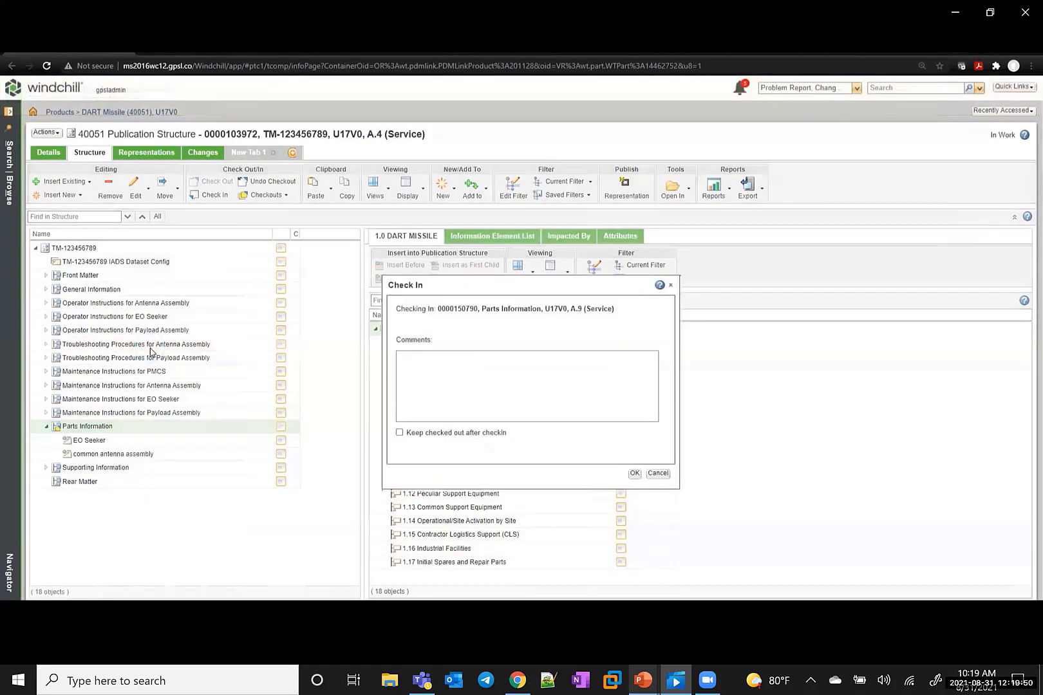
left_click(631, 475)
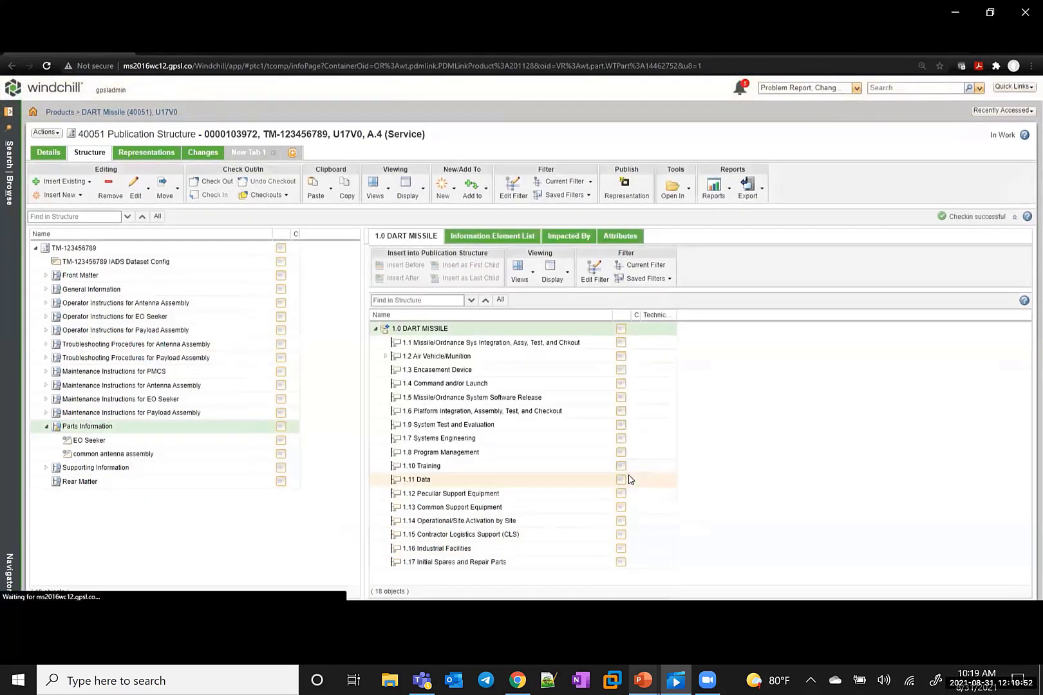
Submit a publish job for TM-123456789 with a representation named IADS, using the 40051 IADS Output publishing rule.
mouse_move(622, 479)
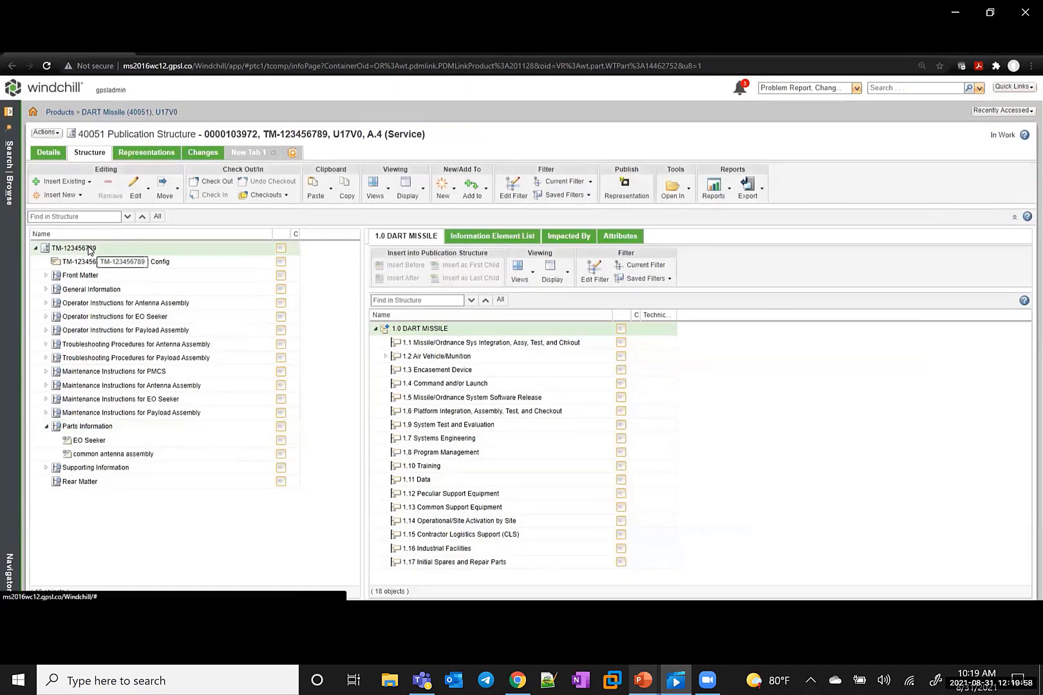
left_click(634, 201)
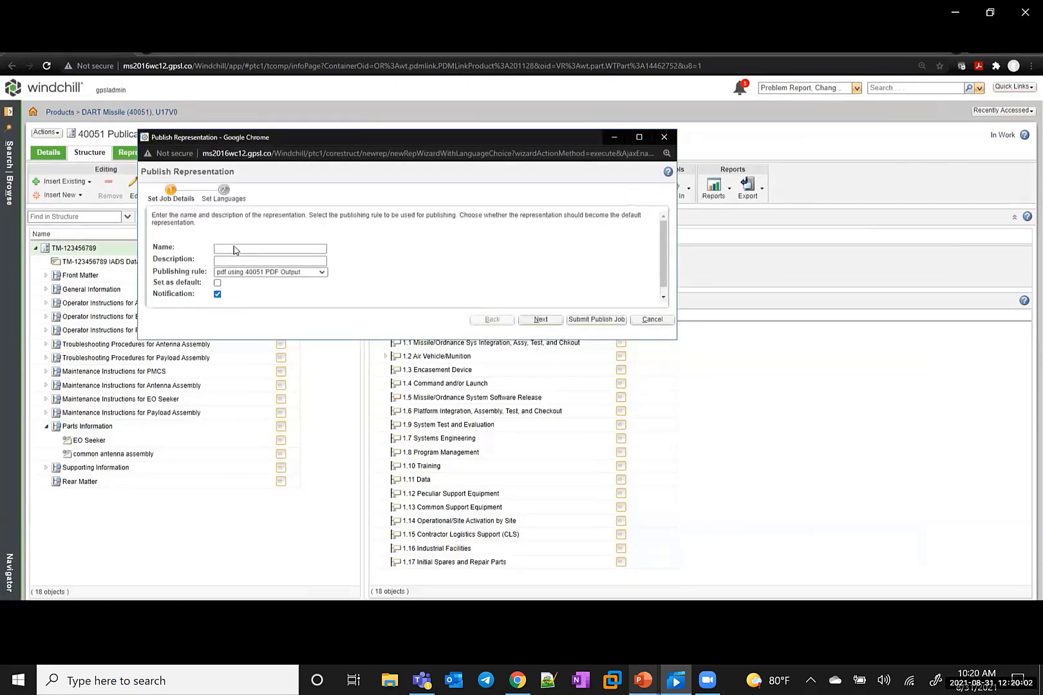
left_click(238, 273)
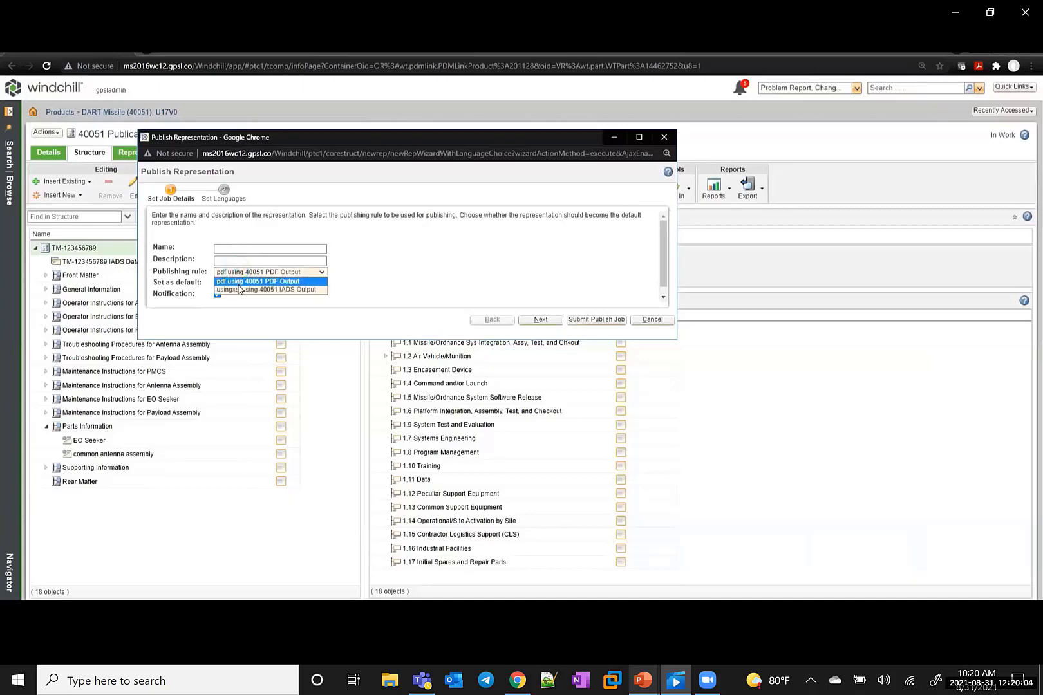
left_click(239, 291)
left_click(252, 248)
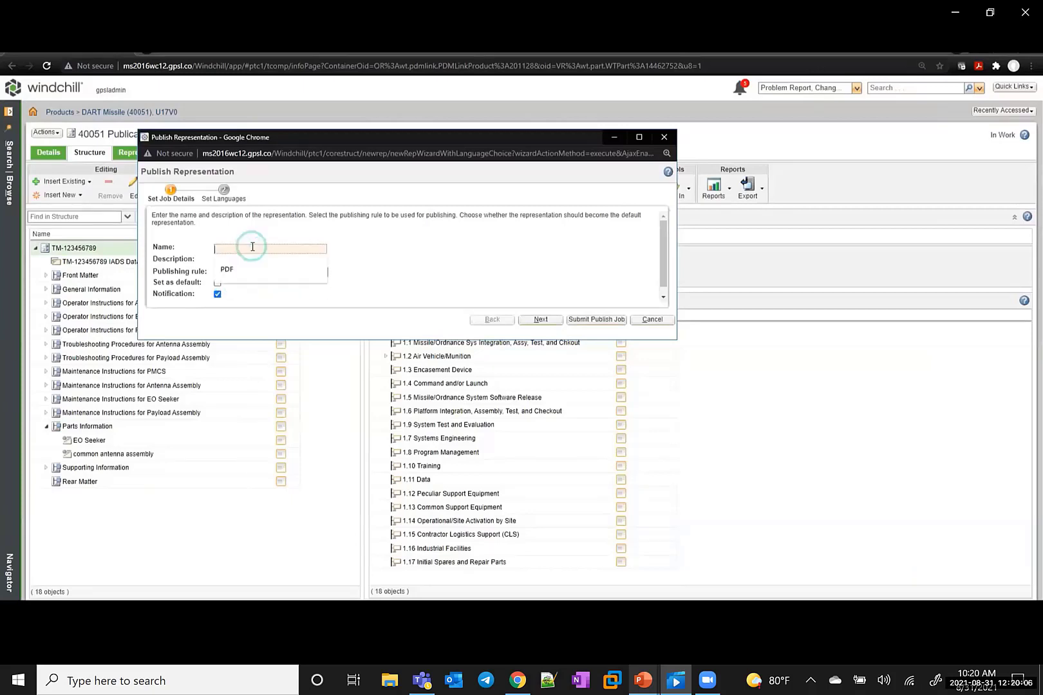
key("Escape")
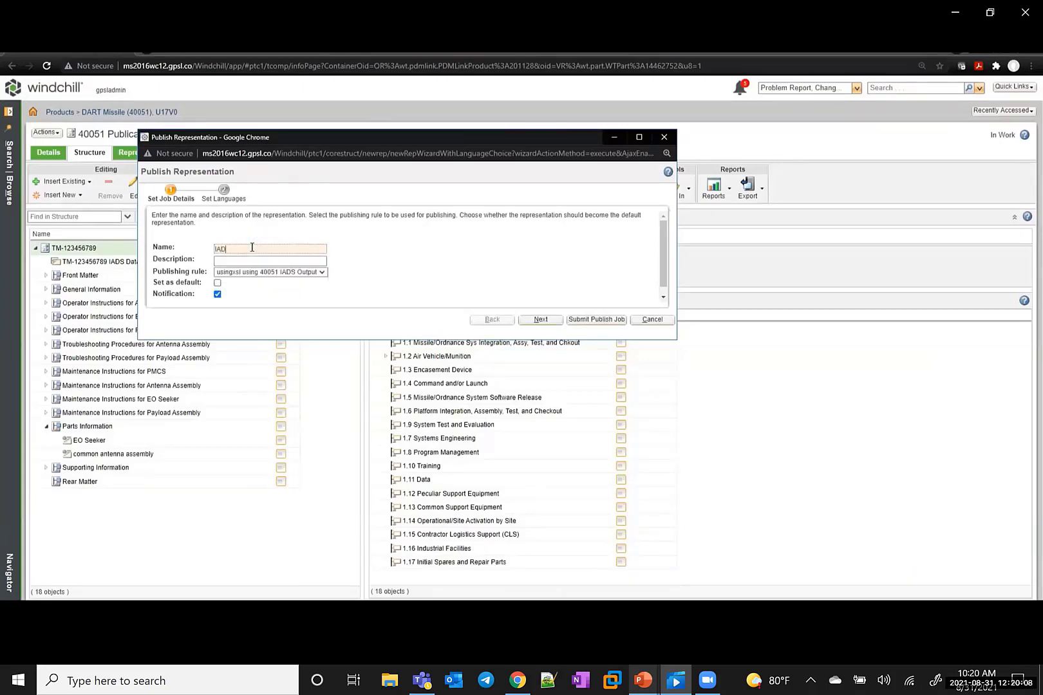
left_click(597, 320)
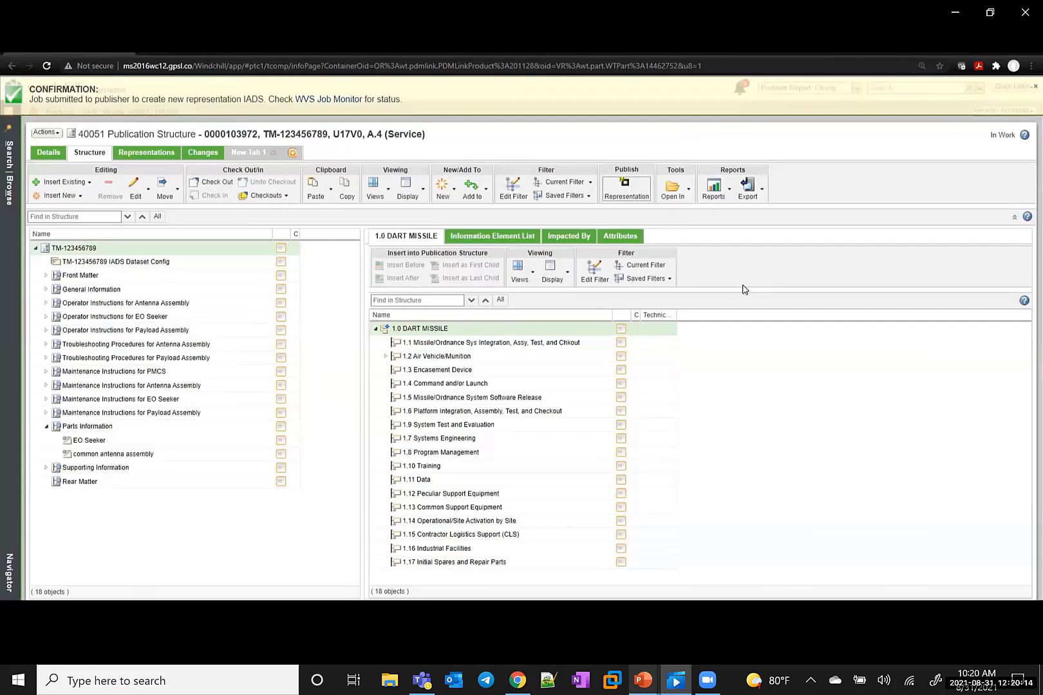
Submit another publish job for TM-123456789 with a representation named PDF, using the 40051 PDF Output rule.
left_click(627, 189)
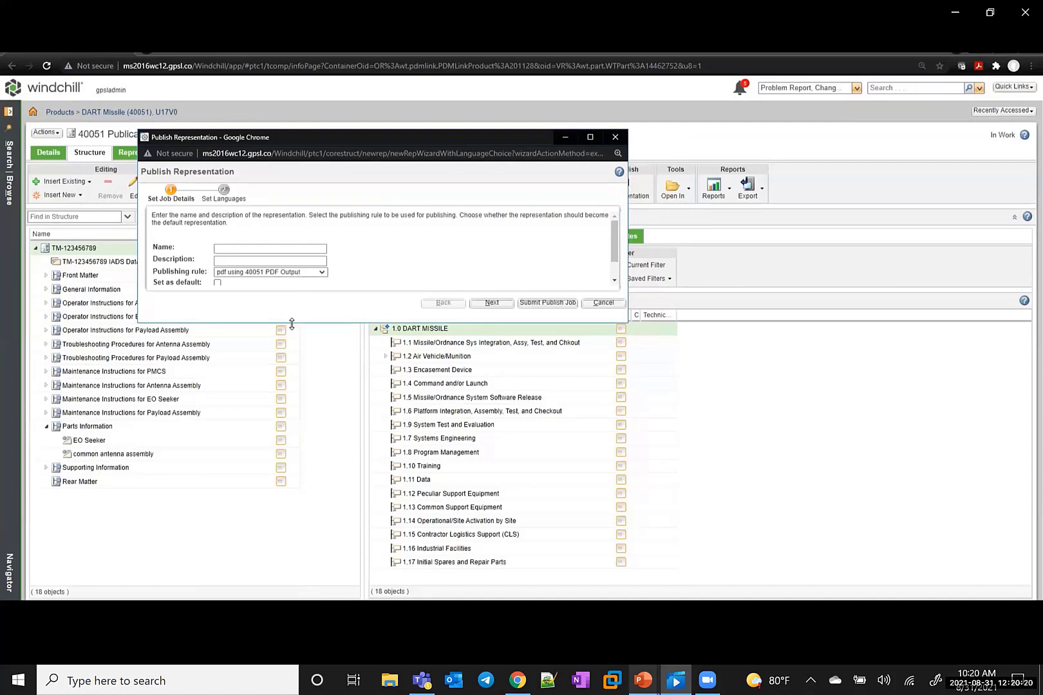
left_click_drag(292, 324, 291, 351)
left_click(270, 250)
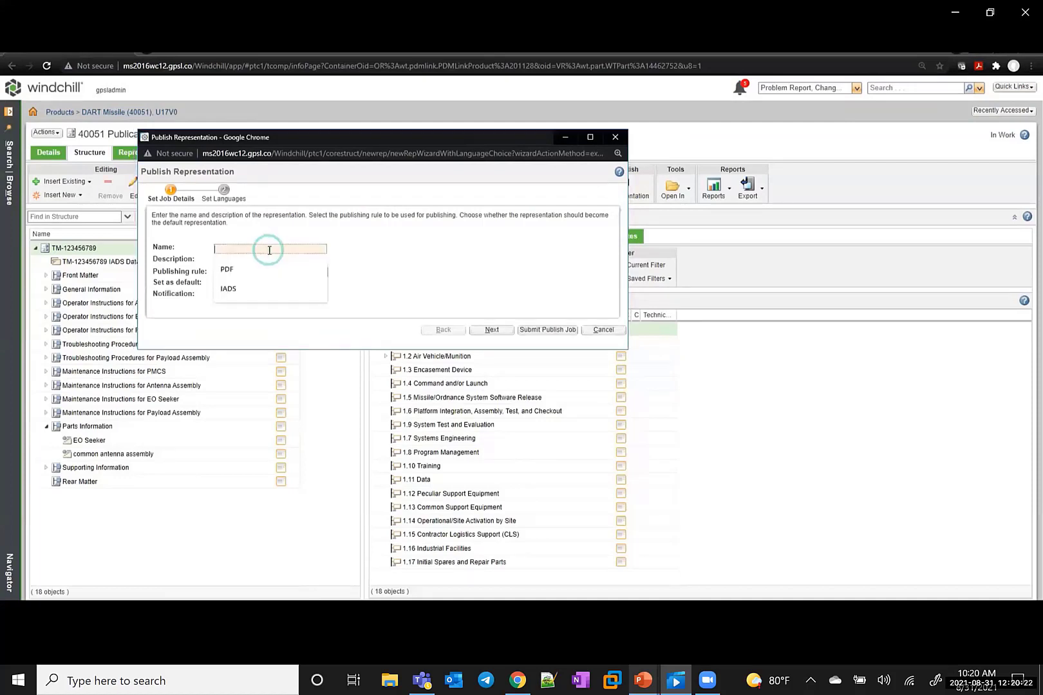
left_click(269, 271)
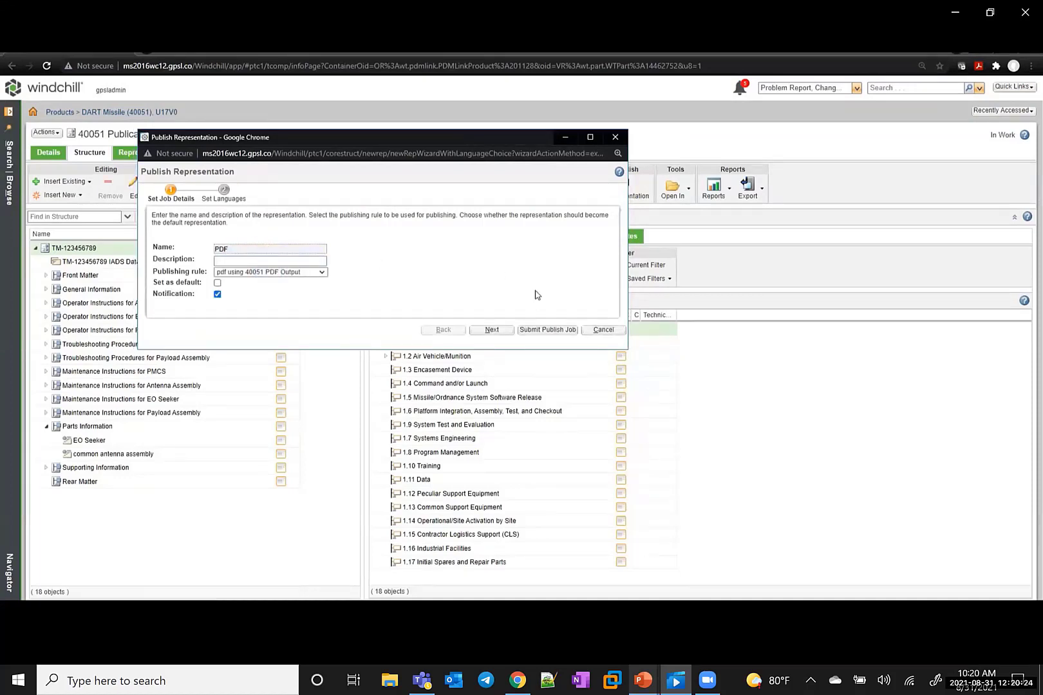
left_click(556, 334)
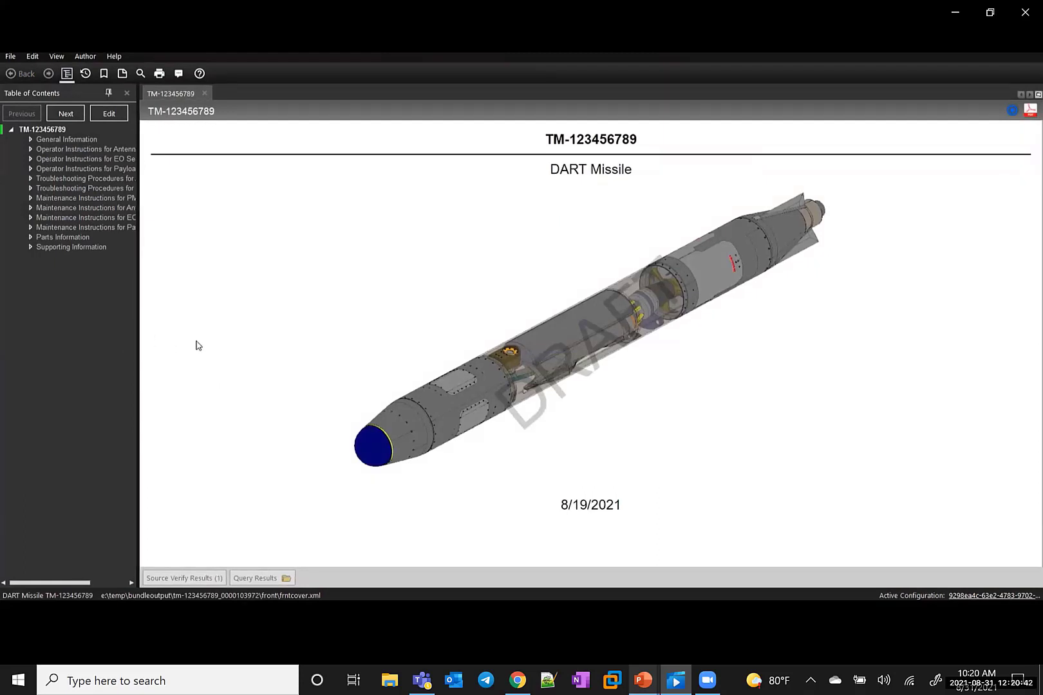
In the IADS viewer, open Theory of Operations [WP 0004] under General Information and highlight the line HERE IS MY NEW CHANGE.
left_click_drag(137, 343, 222, 342)
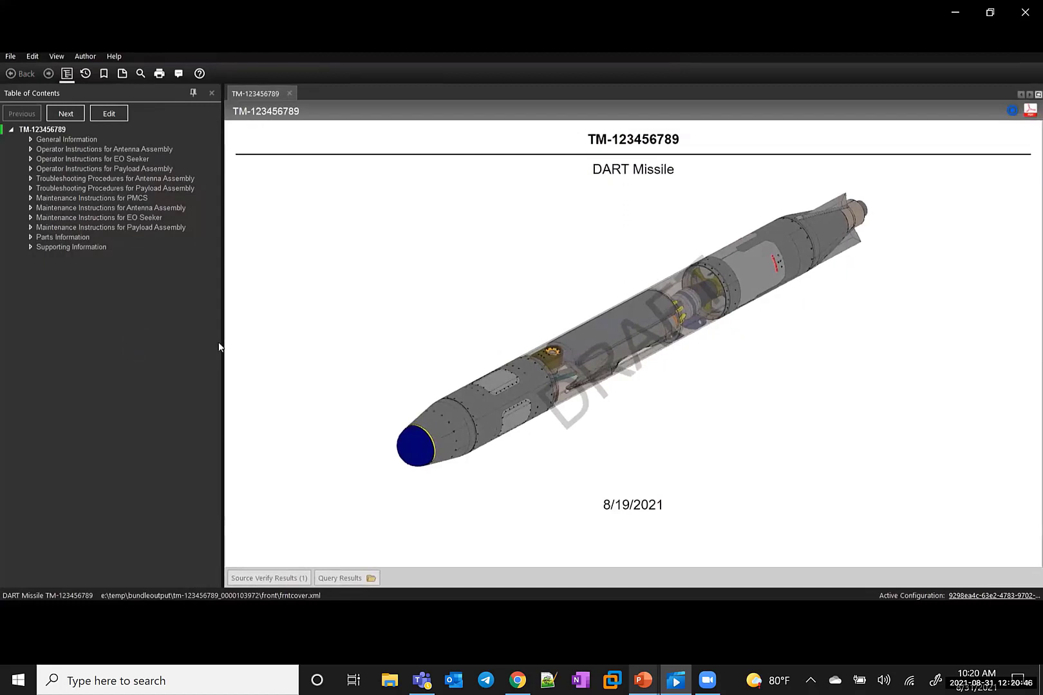
left_click(30, 140)
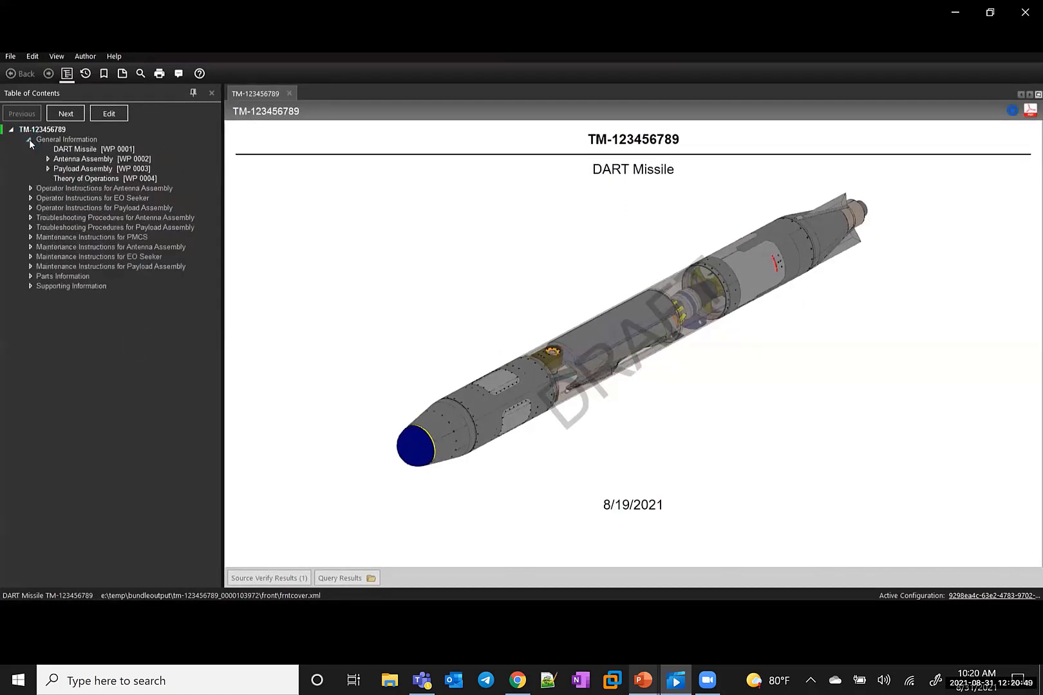
left_click(95, 179)
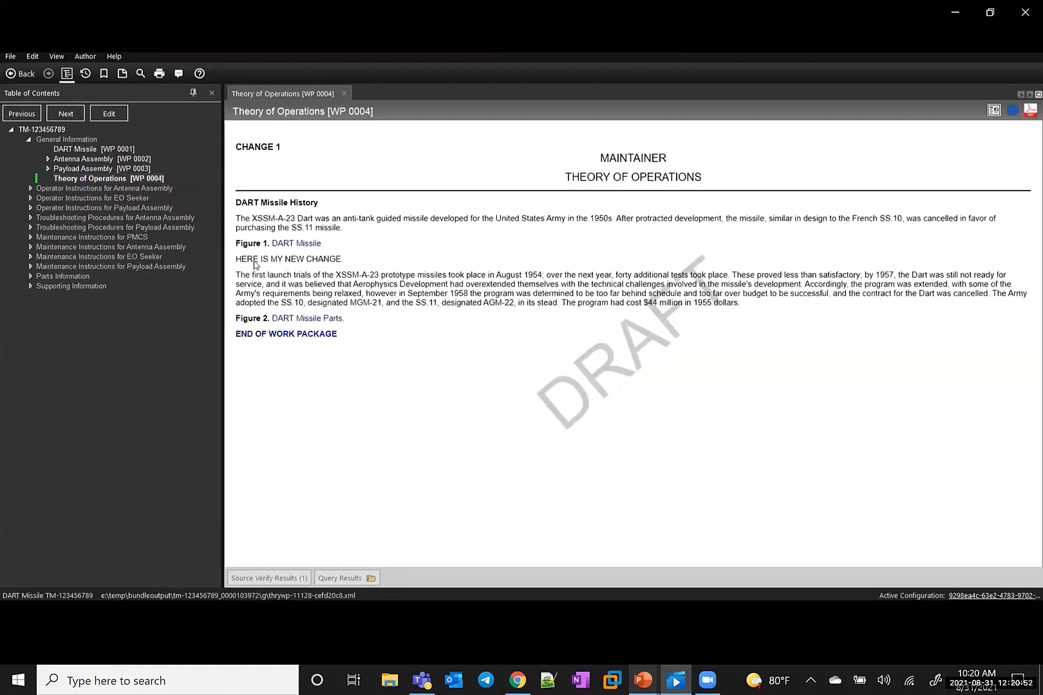
left_click_drag(236, 259, 359, 267)
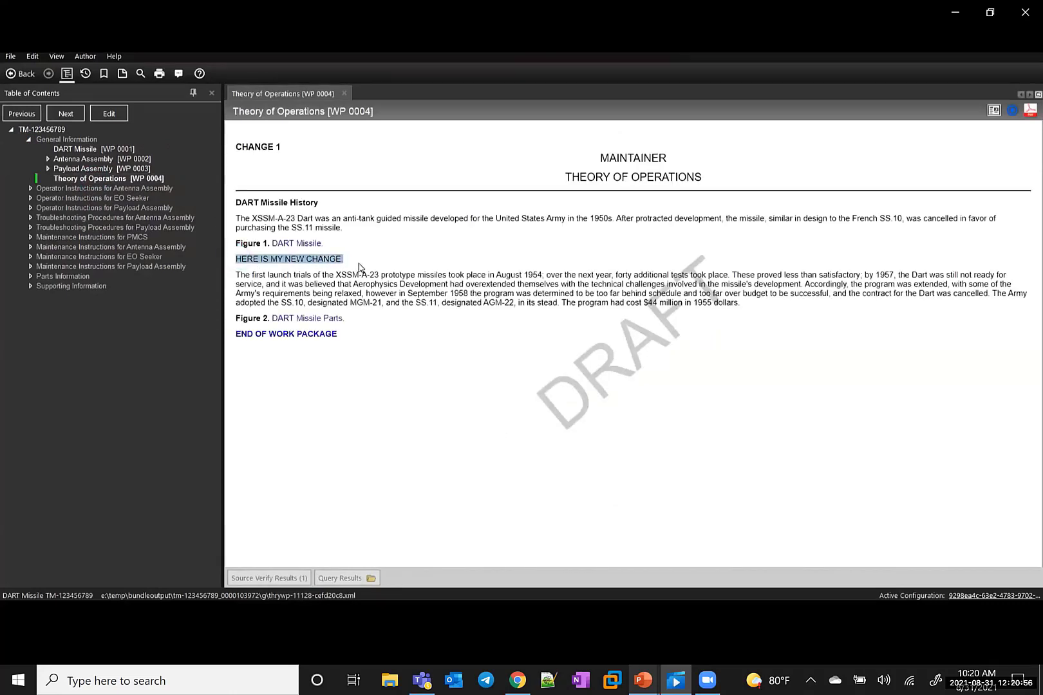
Expand the EO Seeker maintenance instructions and Parts Information, open the EO Seeker parts list and view its Figure 1 enlarged.
left_click(30, 257)
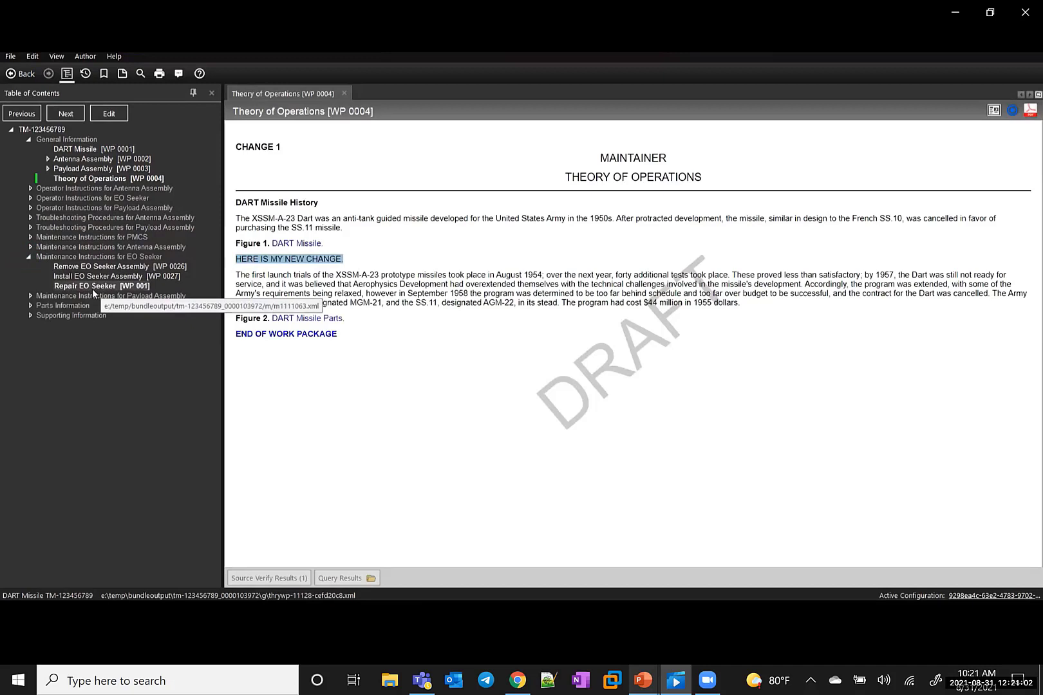
left_click(30, 306)
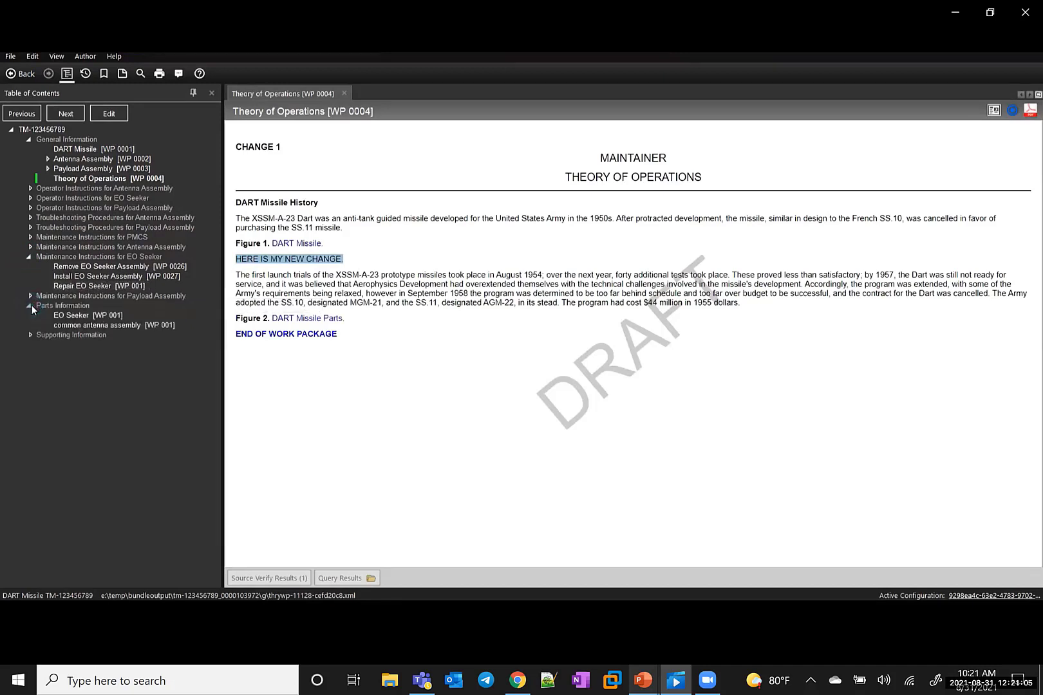
left_click(77, 316)
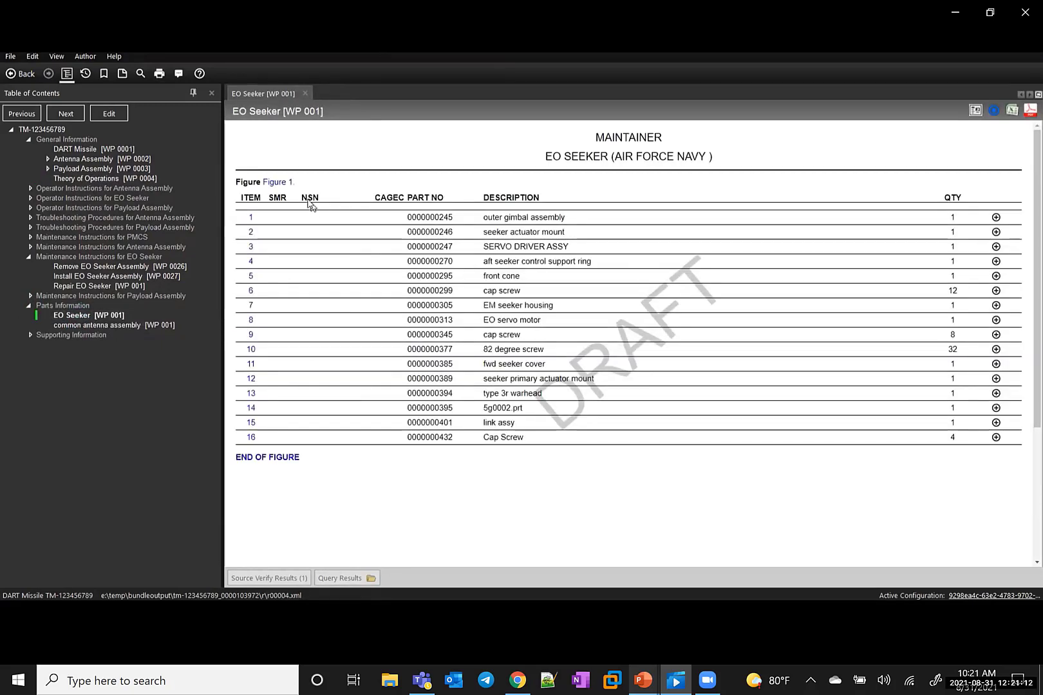
left_click(286, 185)
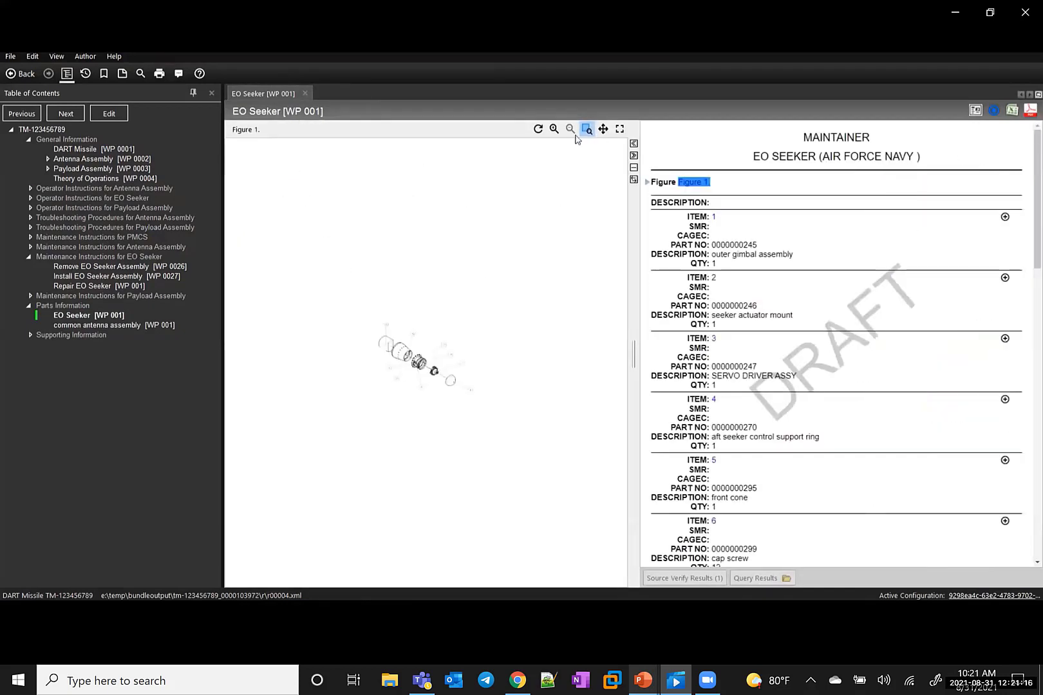
left_click(552, 129)
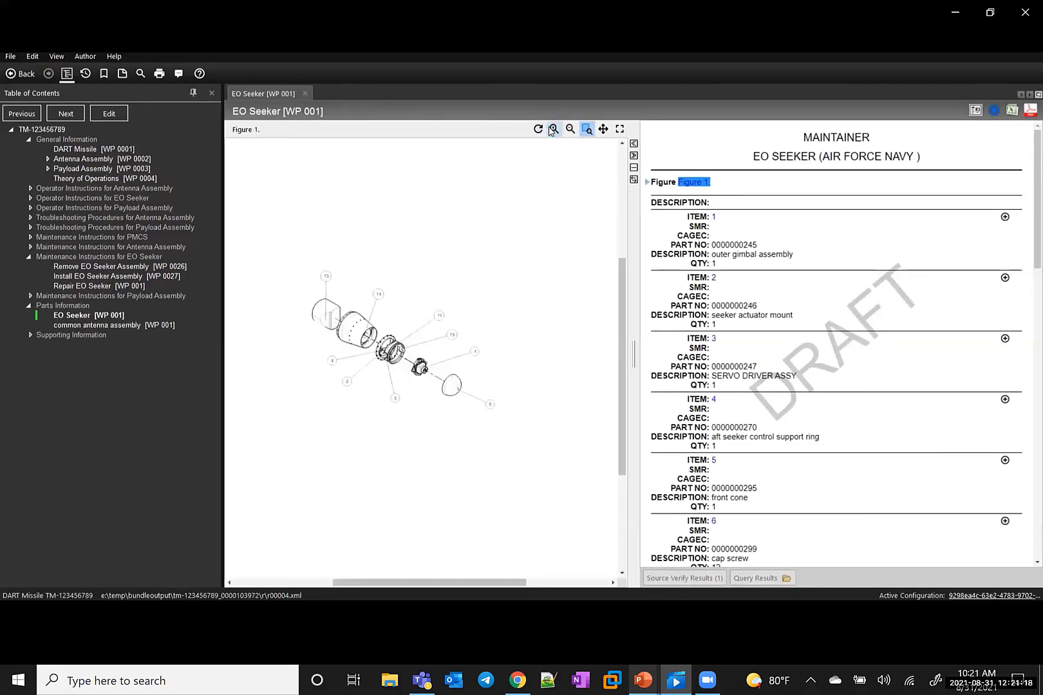
left_click(553, 129)
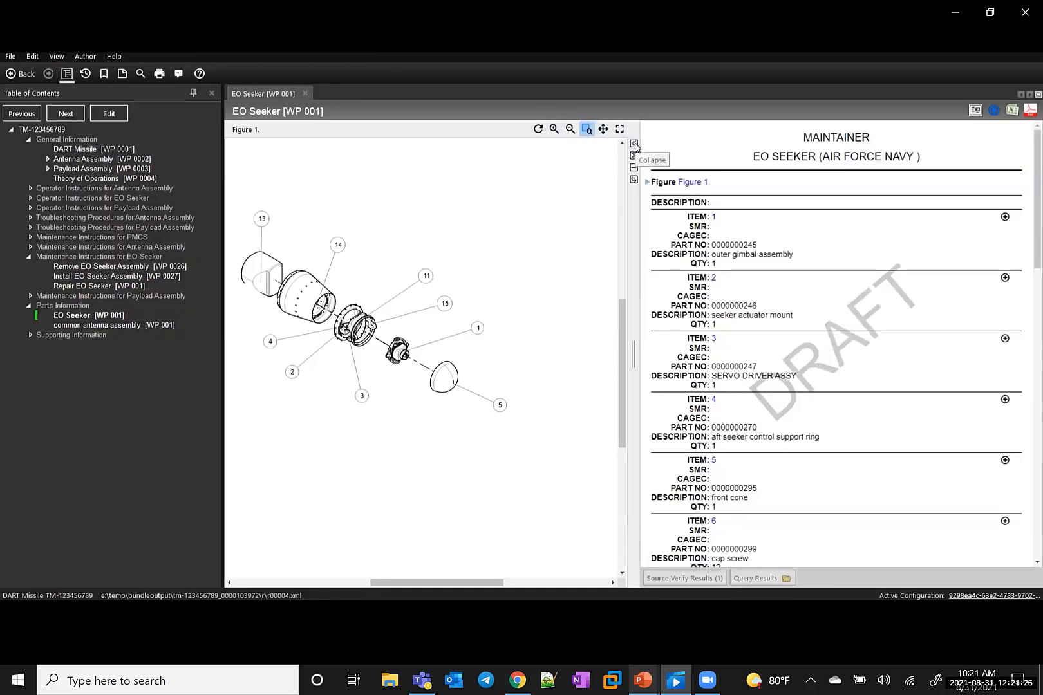
key("alt+Tab")
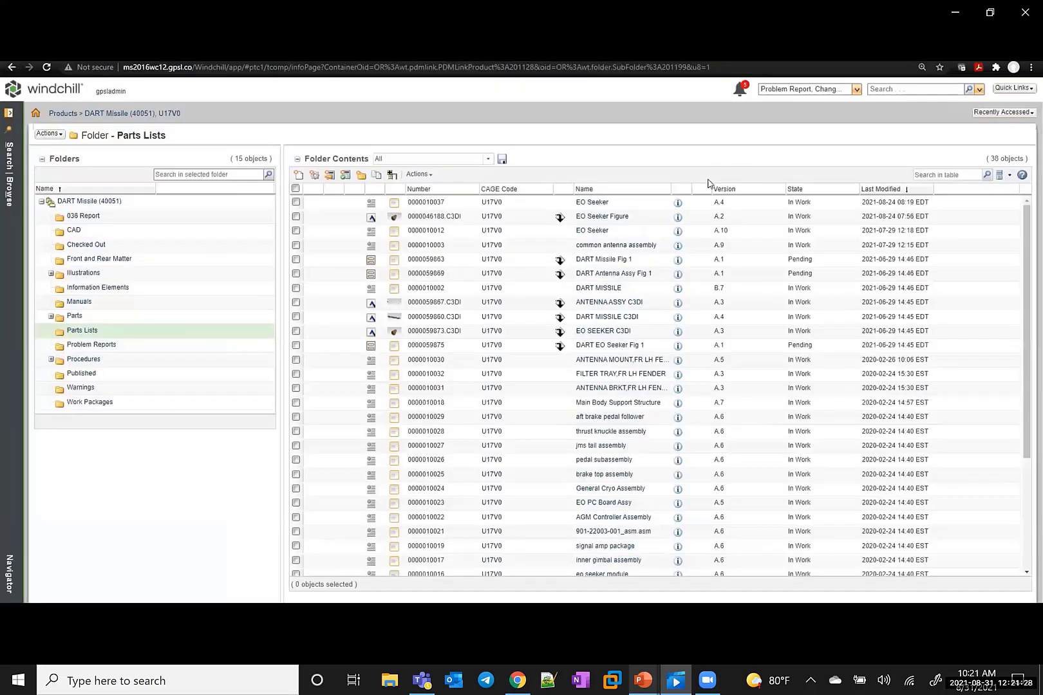
left_click(598, 205)
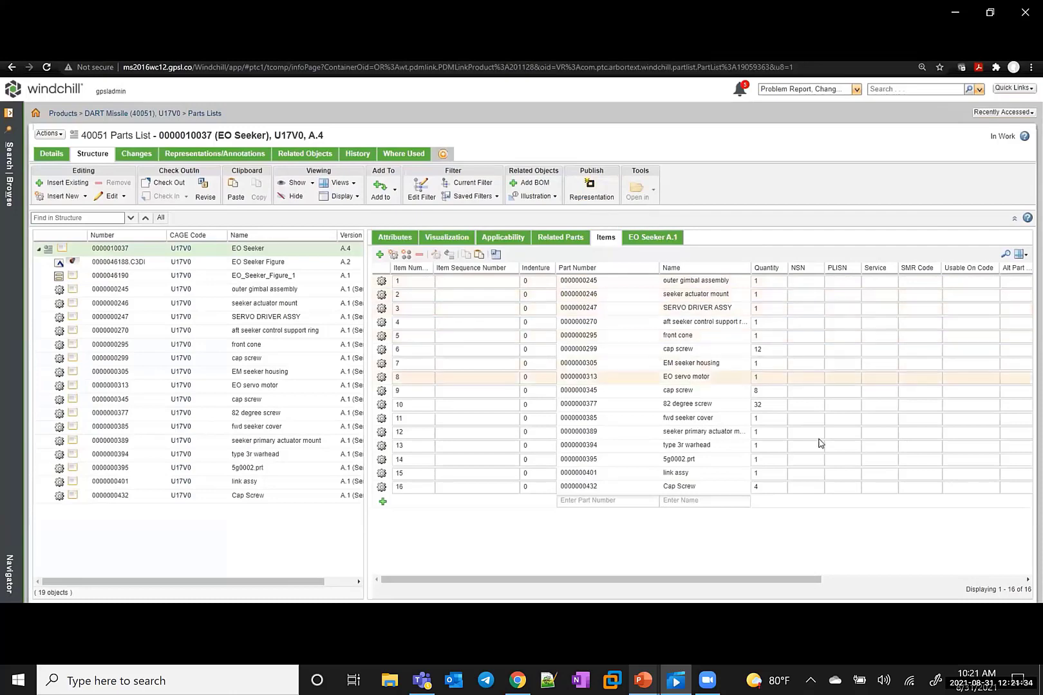
left_click_drag(806, 579, 960, 580)
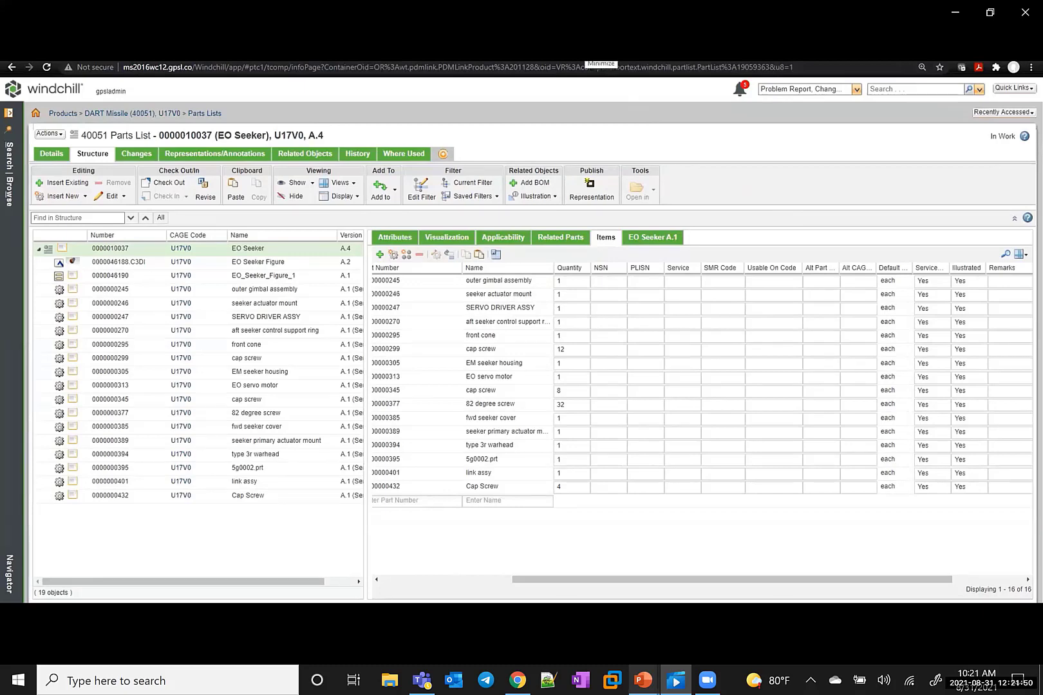
Switch to the Excel provisioning spreadsheet, find EO Seeker in the ITEM NAME column and select its entire row.
left_click(589, 54)
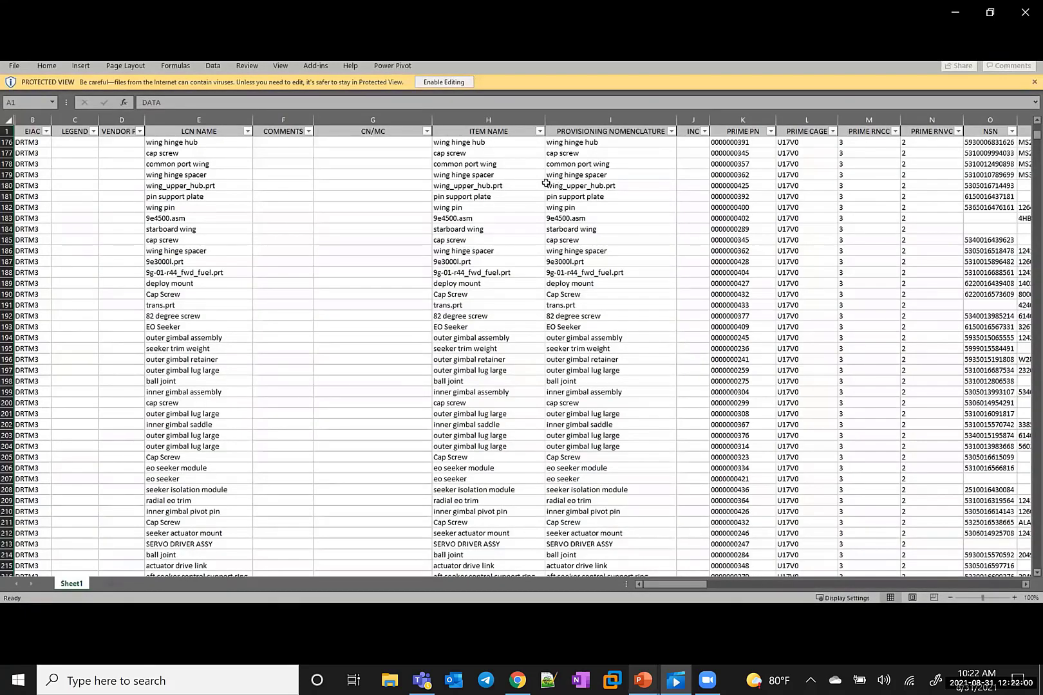
left_click(479, 119)
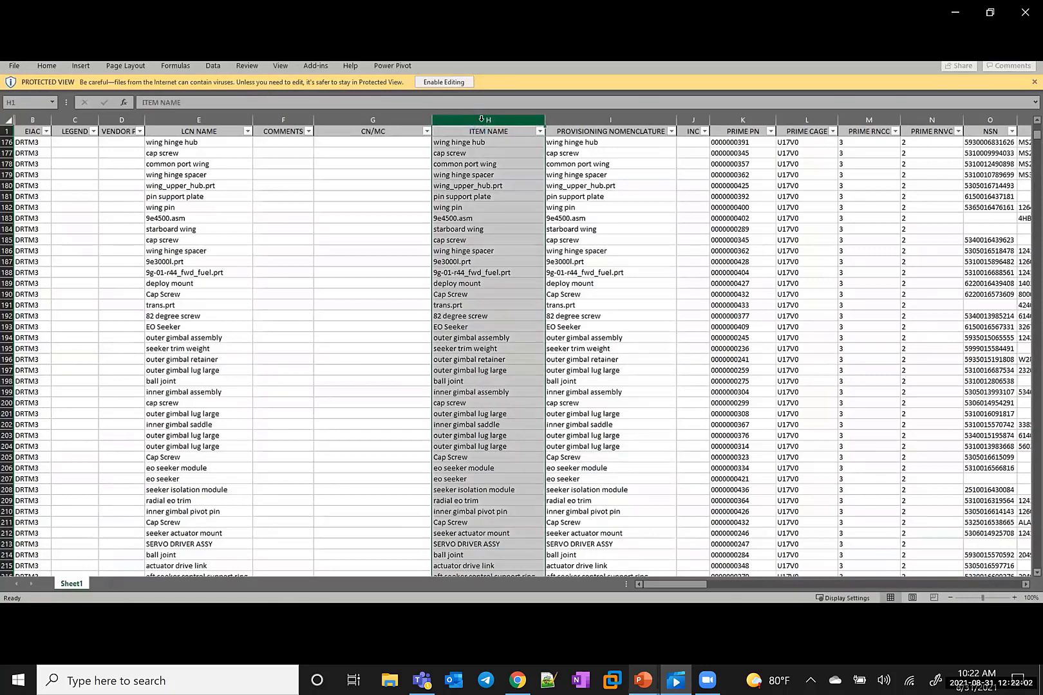
key("ctrl+f")
type("EO Seeker")
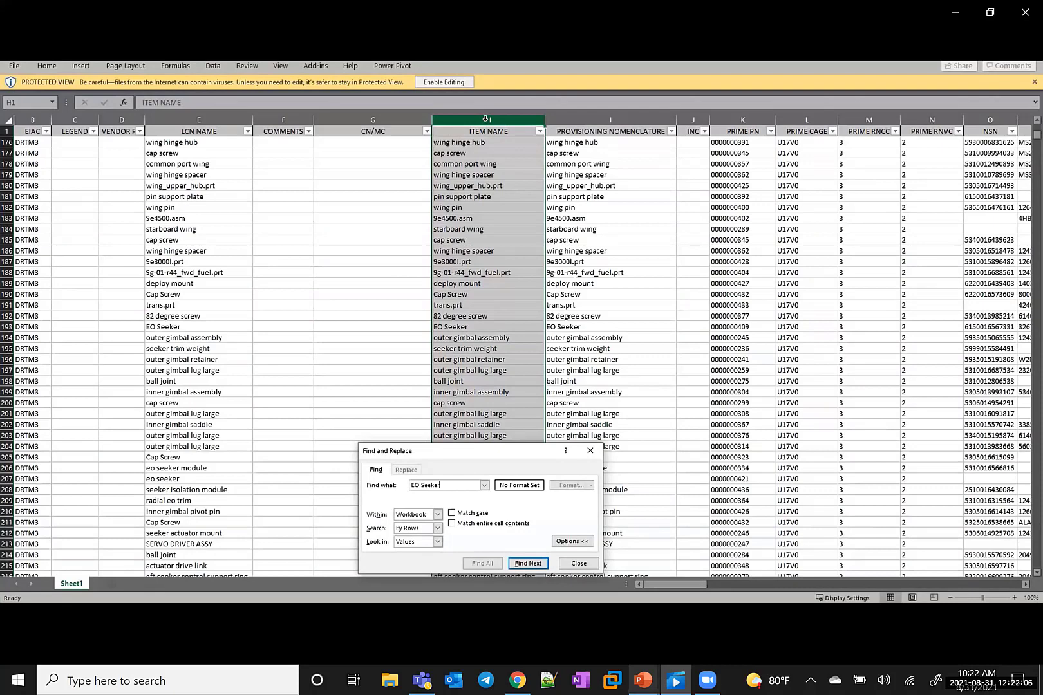
key("Return")
left_click(7, 327)
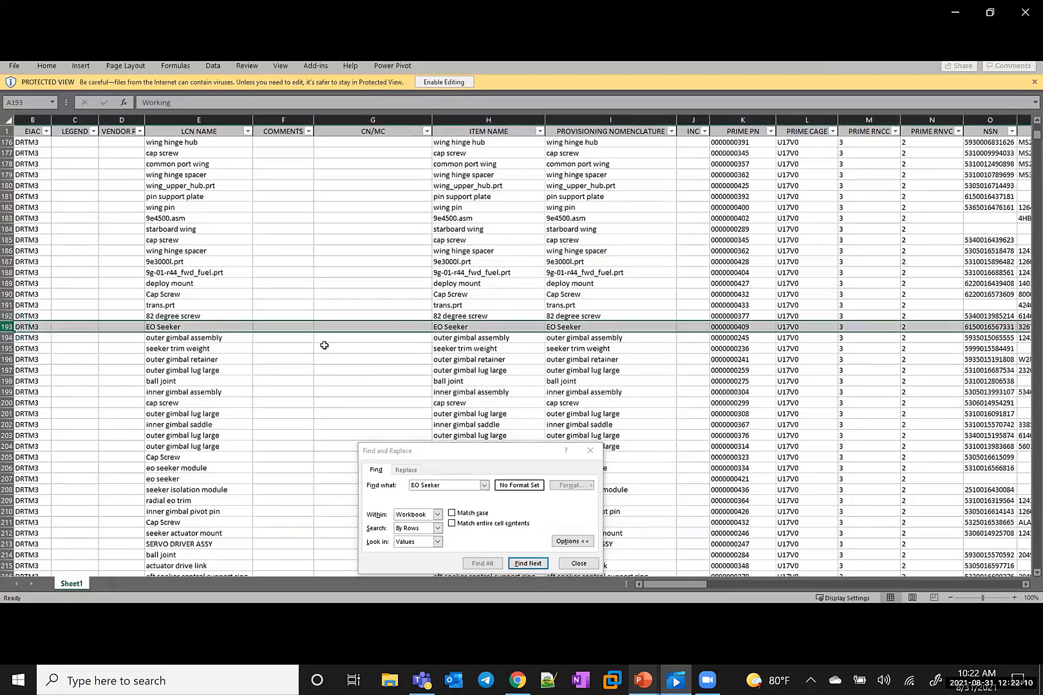
left_click(591, 452)
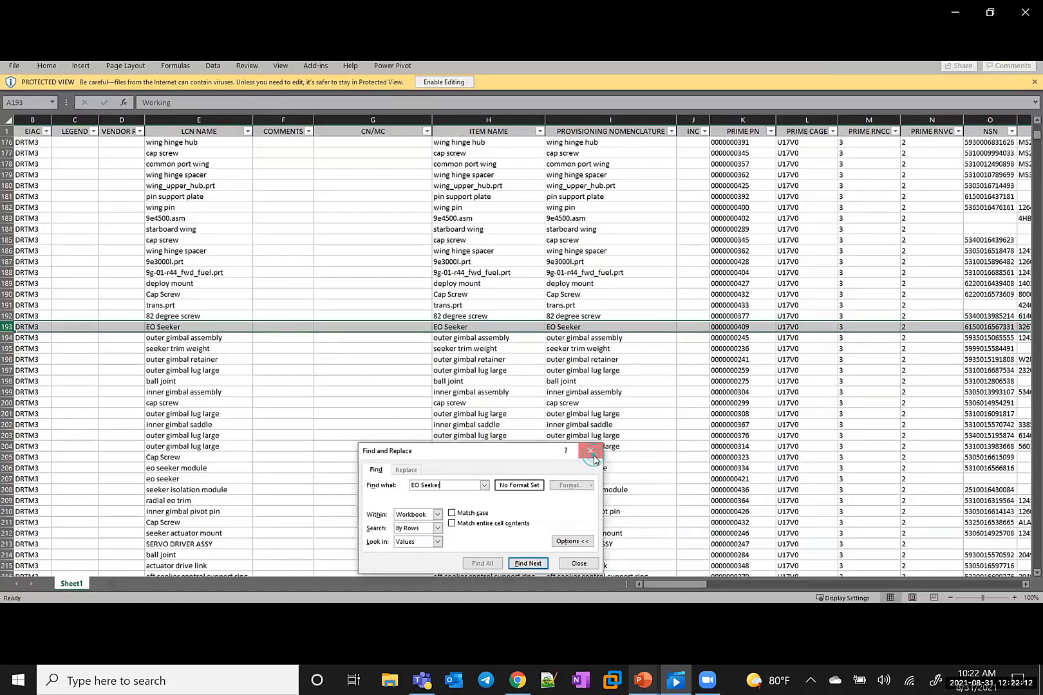
left_click(592, 453)
Examine the EO Seeker row's NSN, PLISN and SMR columns, and return to the parts list in Windchill.
left_click_drag(679, 587, 707, 588)
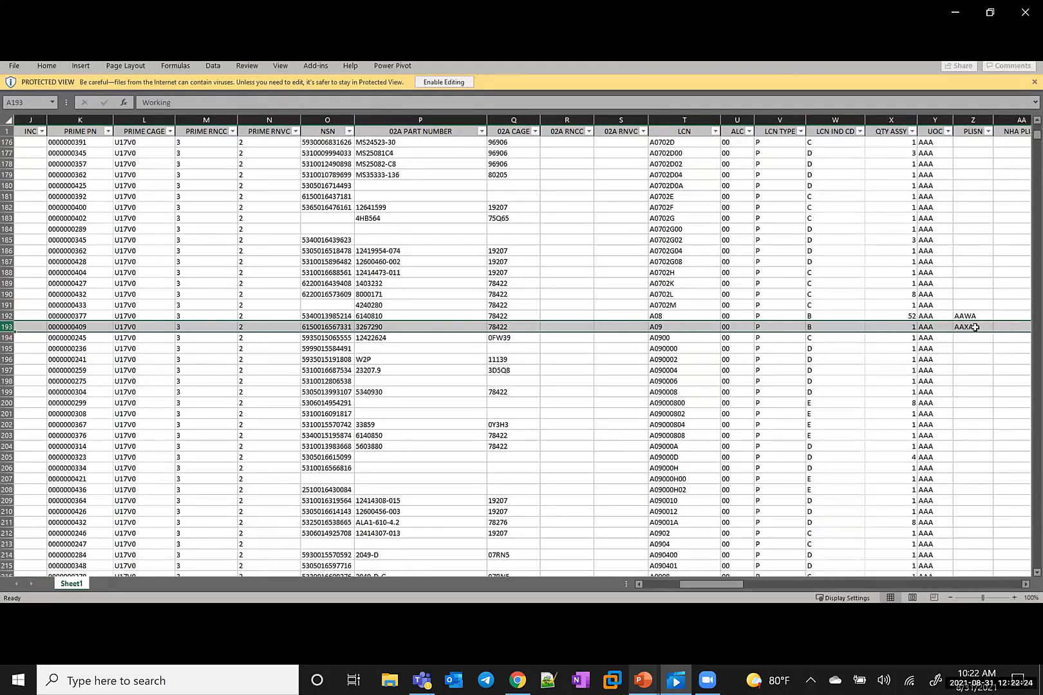
left_click_drag(736, 586, 752, 583)
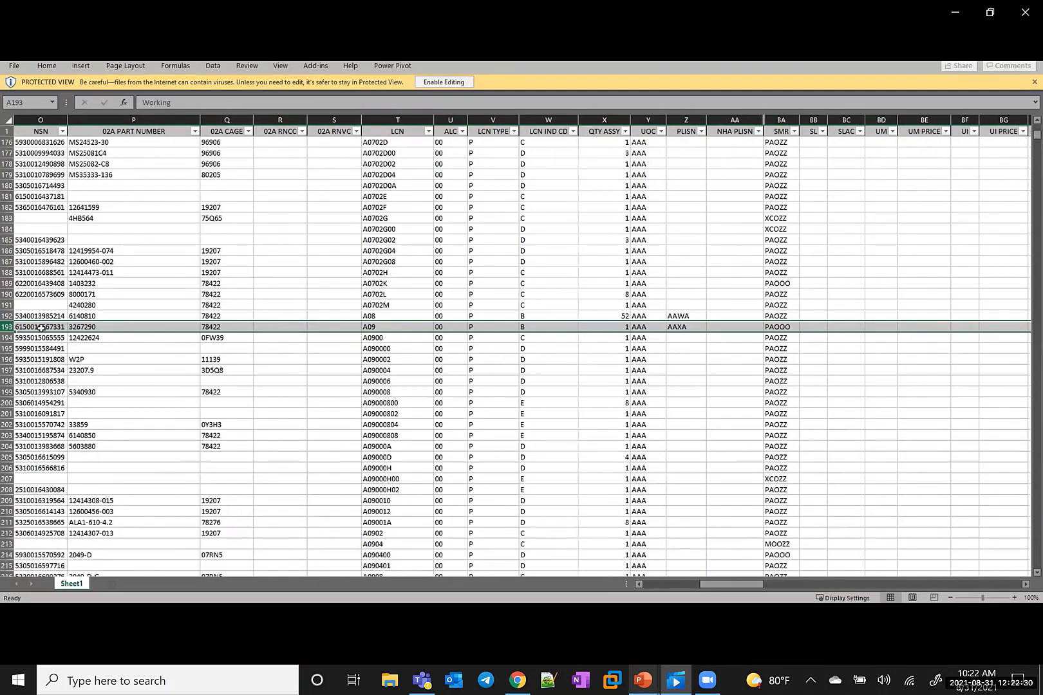
left_click_drag(705, 587, 689, 588)
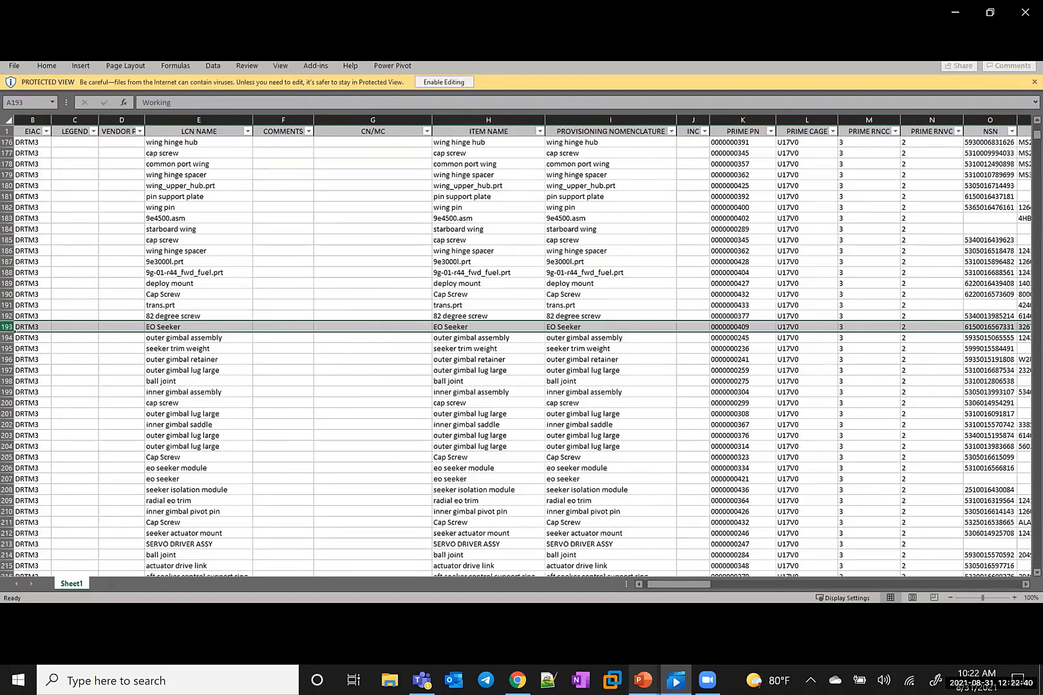
left_click(754, 602)
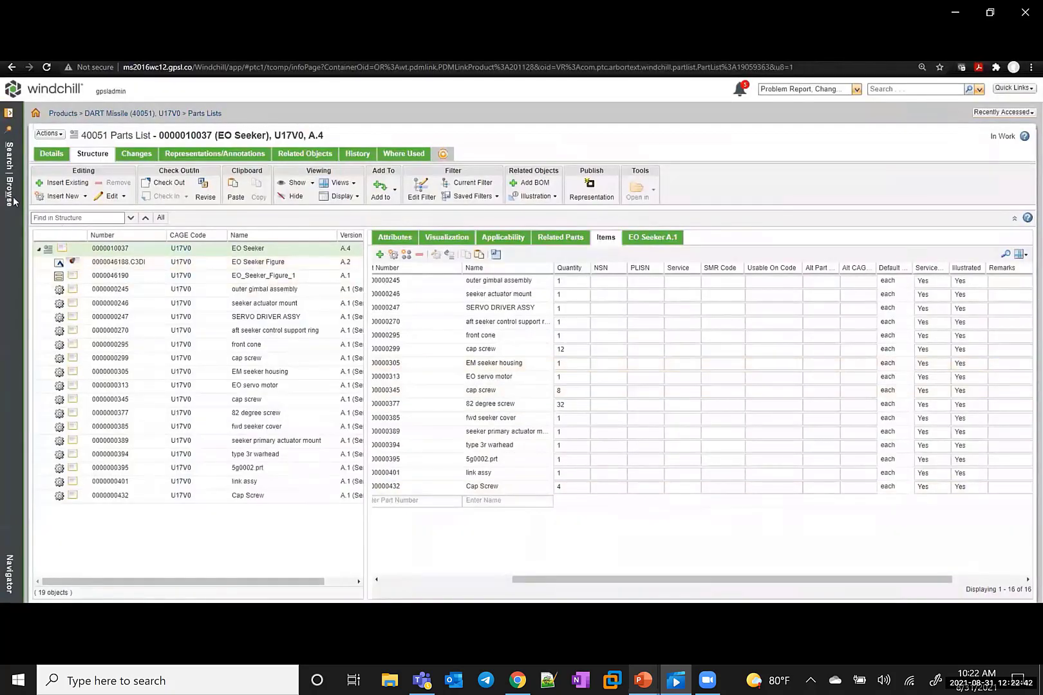
Browse to the DART Missile (40051) product's folders and open the 036 Report folder.
left_click(10, 201)
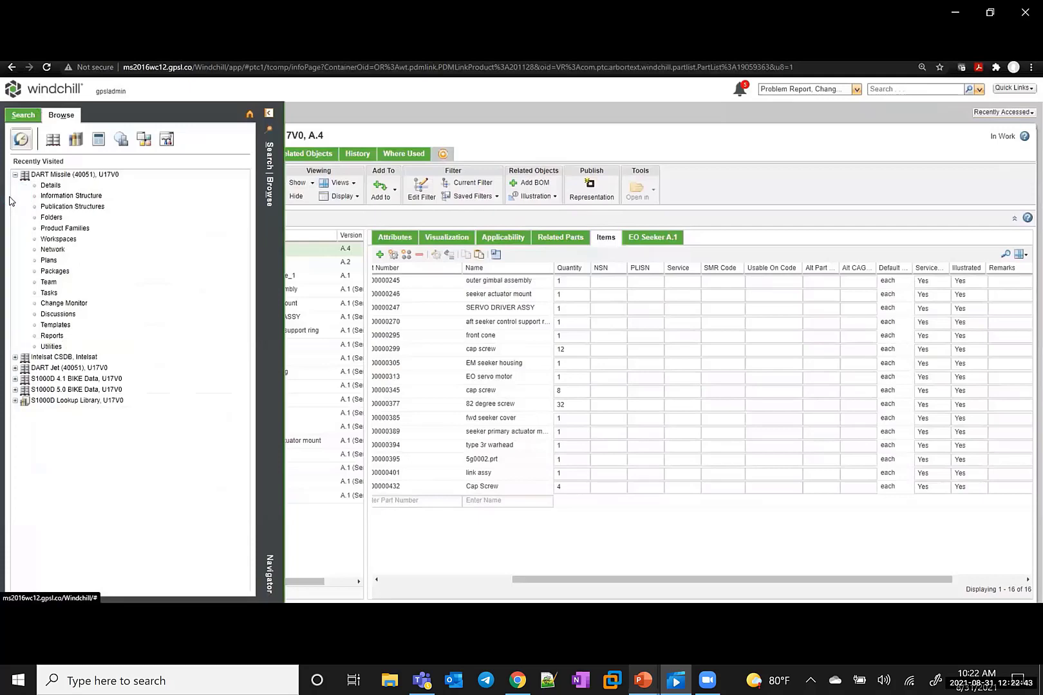
left_click(52, 219)
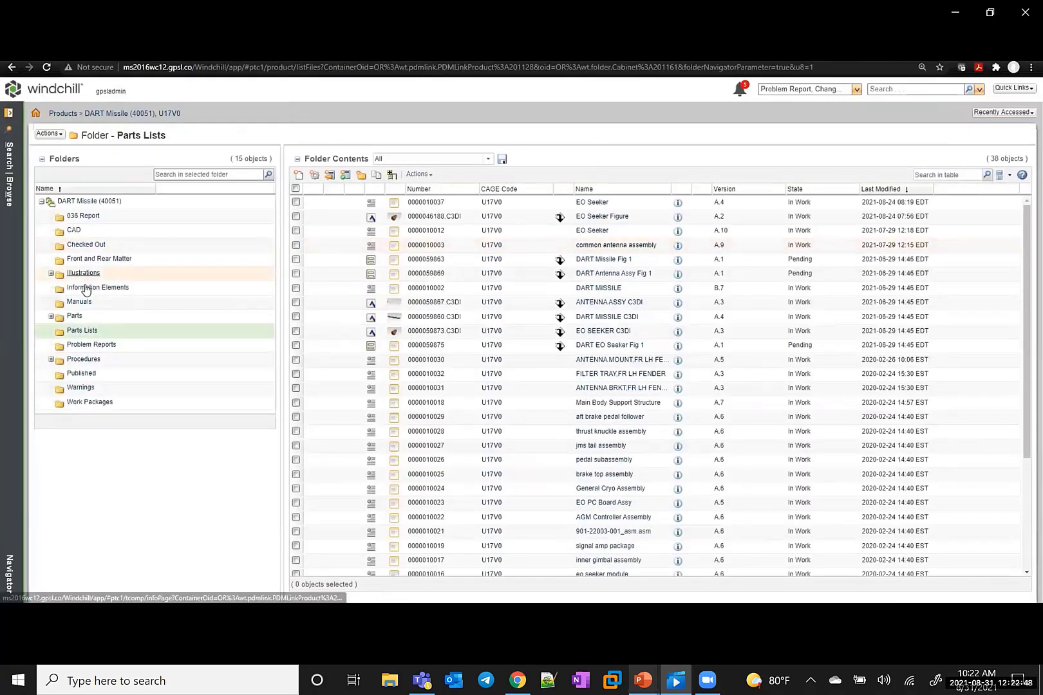
left_click(90, 201)
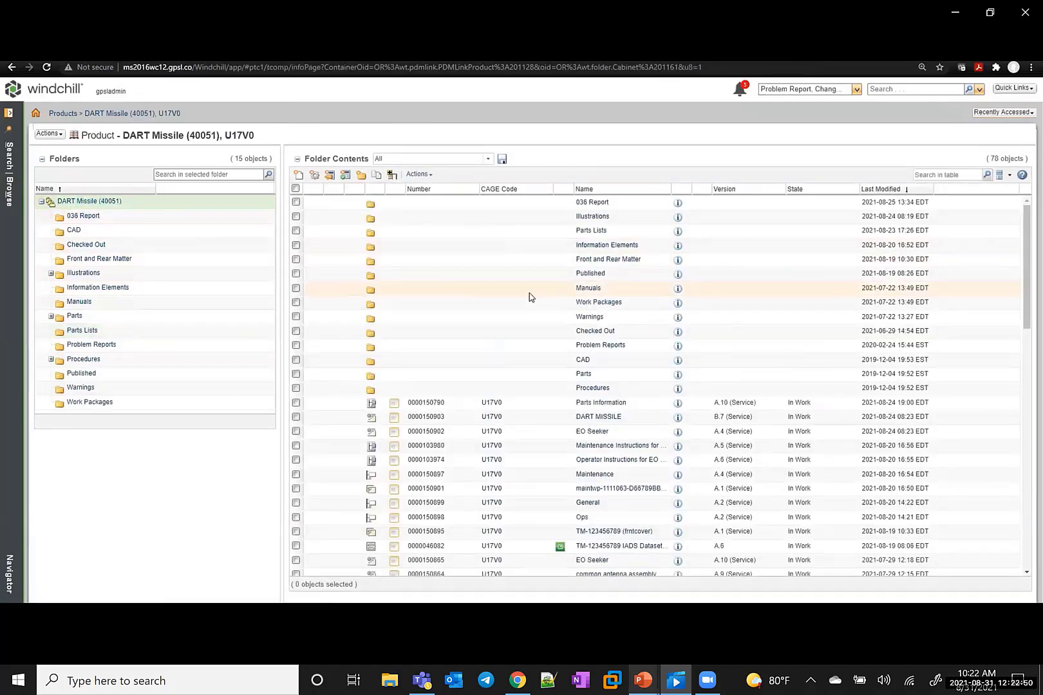
left_click(587, 204)
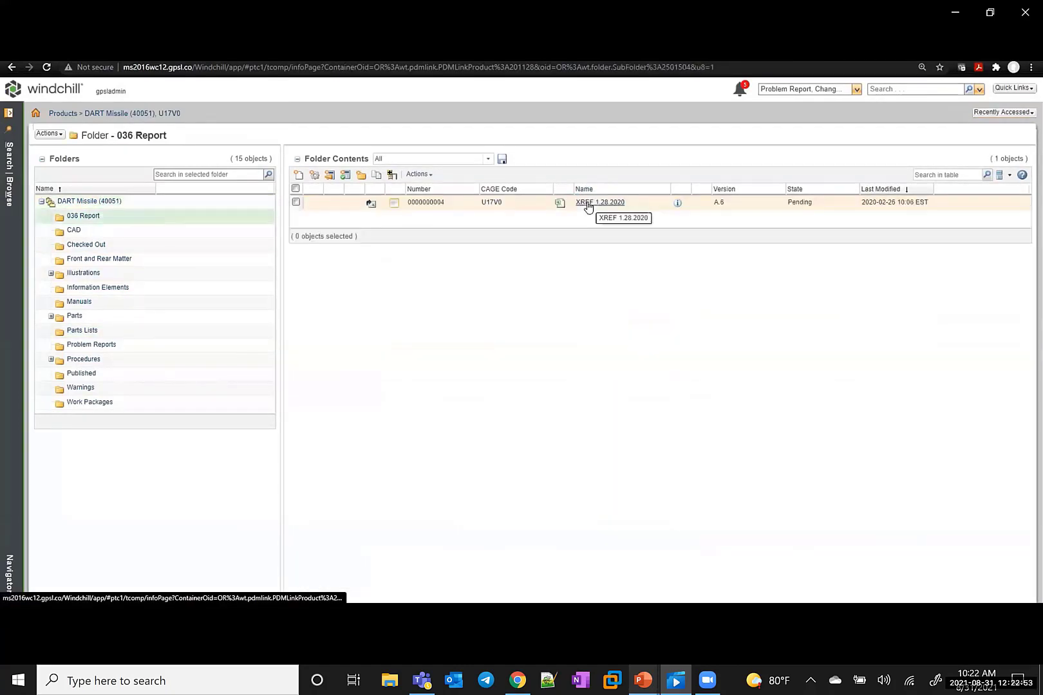
Start a new document in the 036 Report folder with the type 036 Report Spreadsheet.
left_click(424, 176)
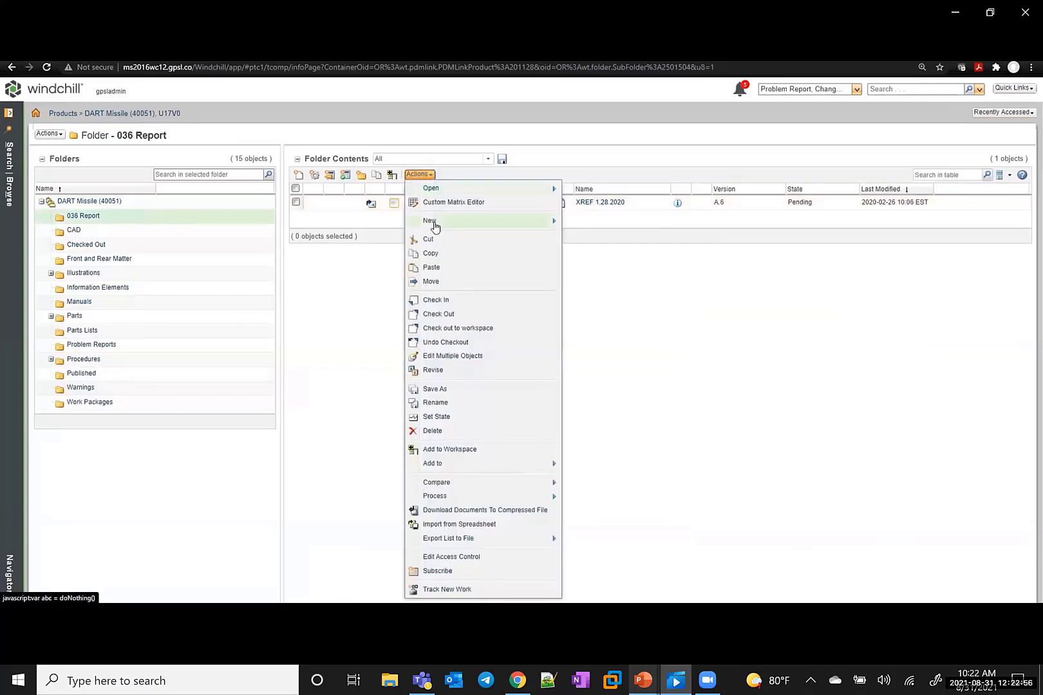
mouse_move(435, 226)
left_click(592, 224)
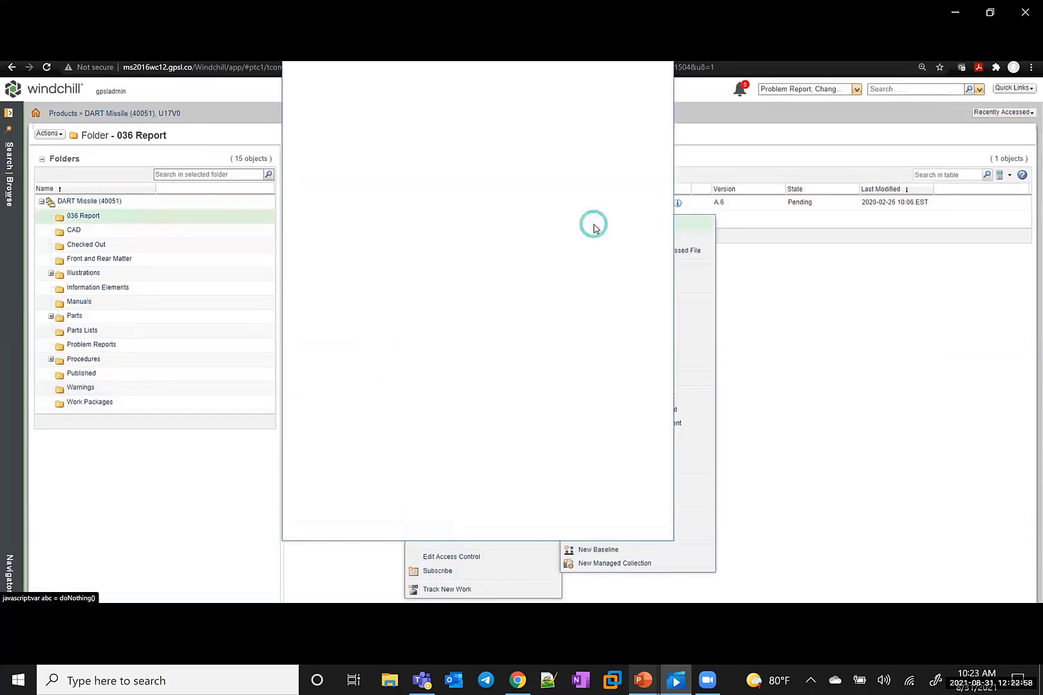
left_click(430, 147)
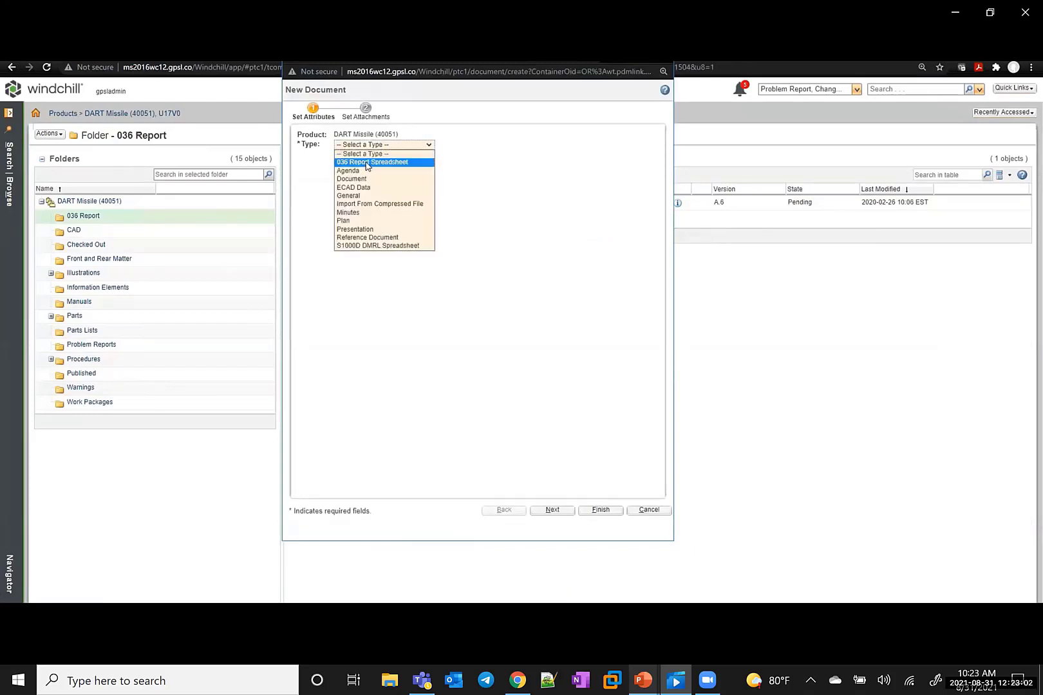
left_click(387, 163)
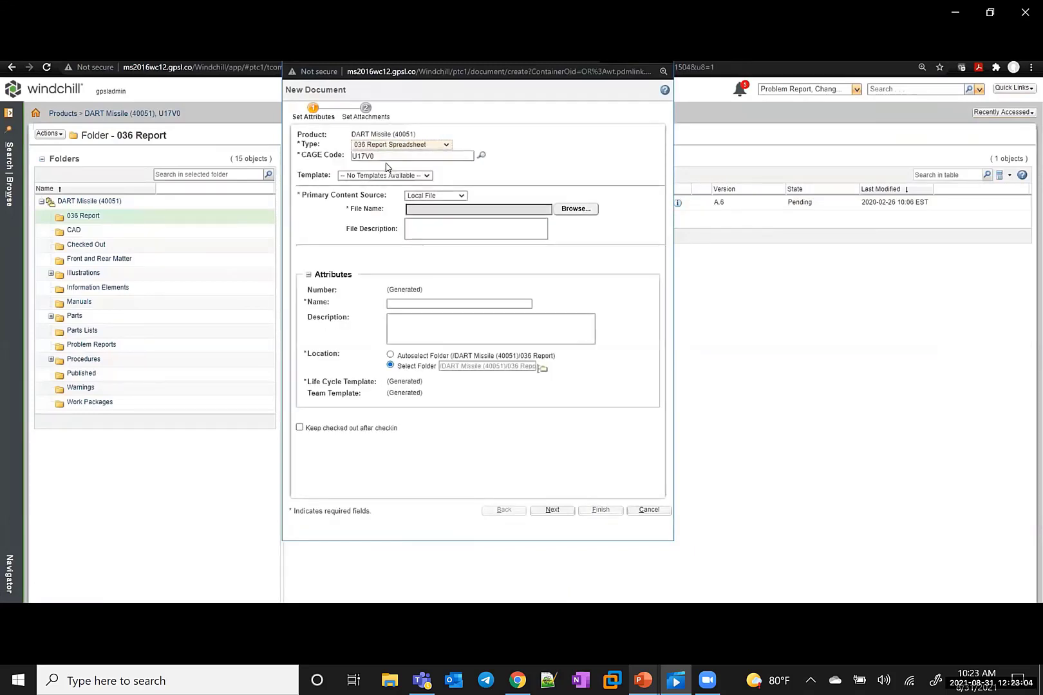
Attach LSA_036_Report_Sample.xlsx from Documents as the new document's primary content and finish creating it.
left_click(559, 210)
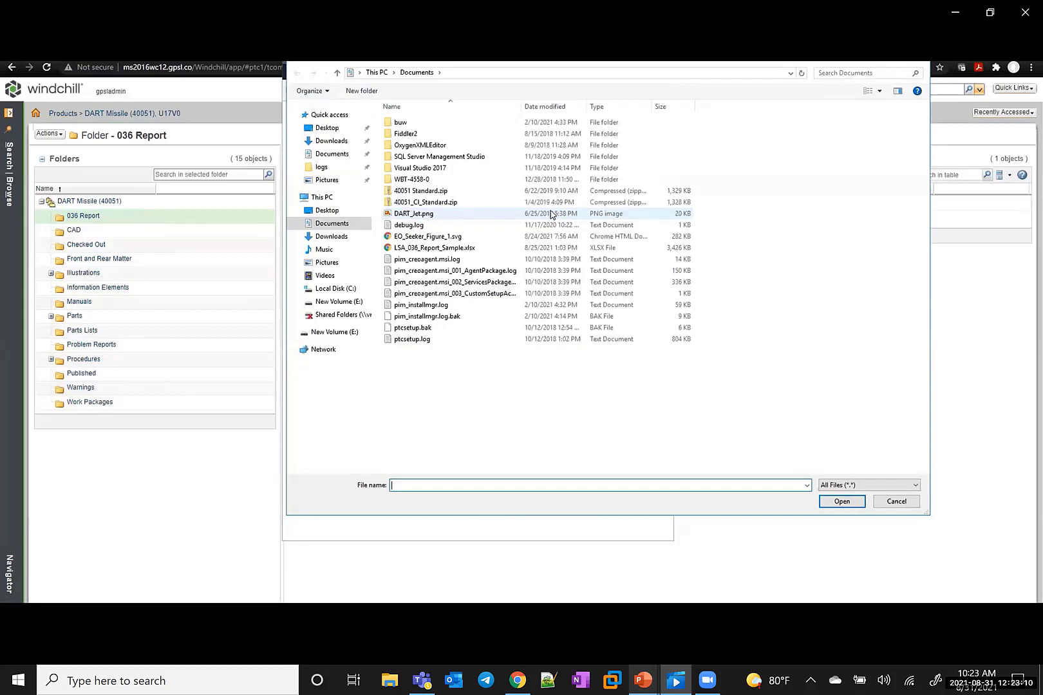
left_click(454, 251)
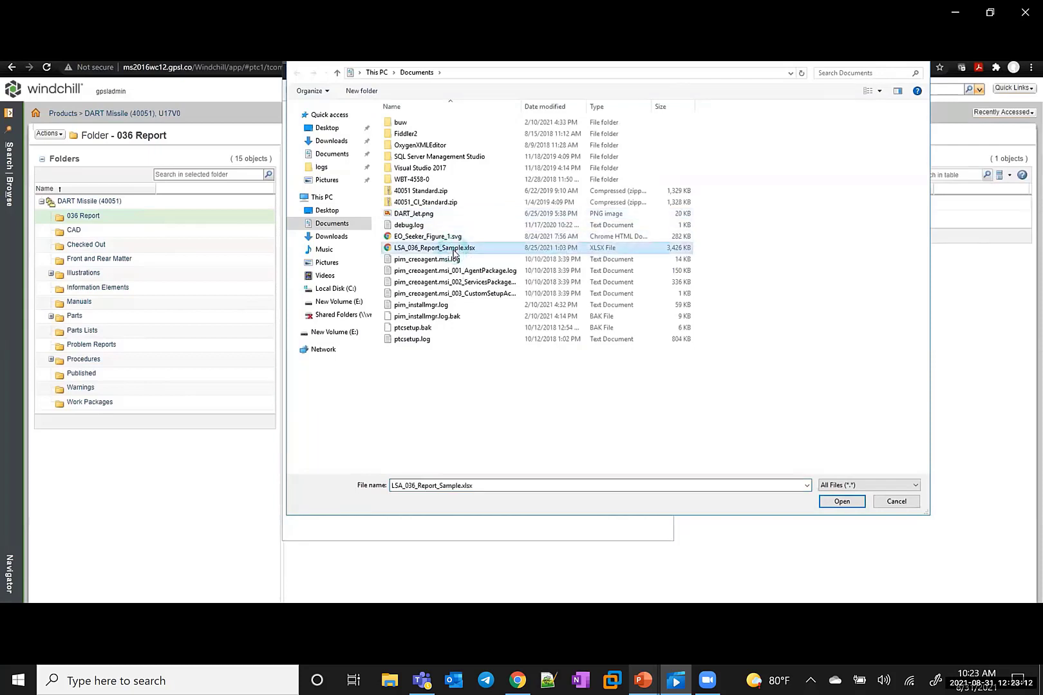
left_click(829, 501)
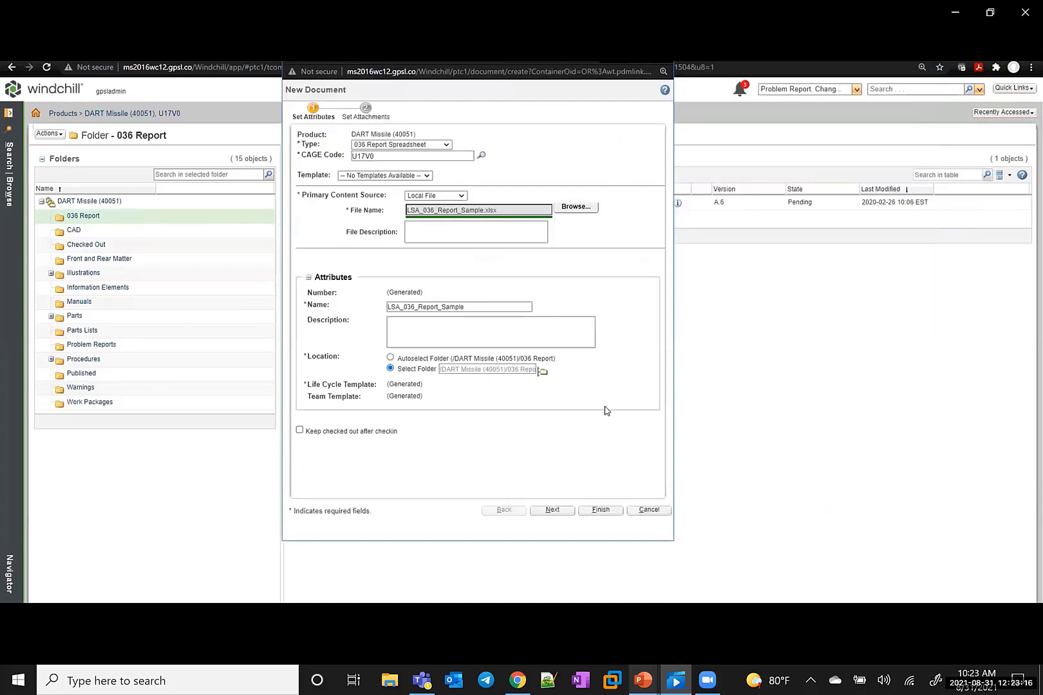
left_click(598, 509)
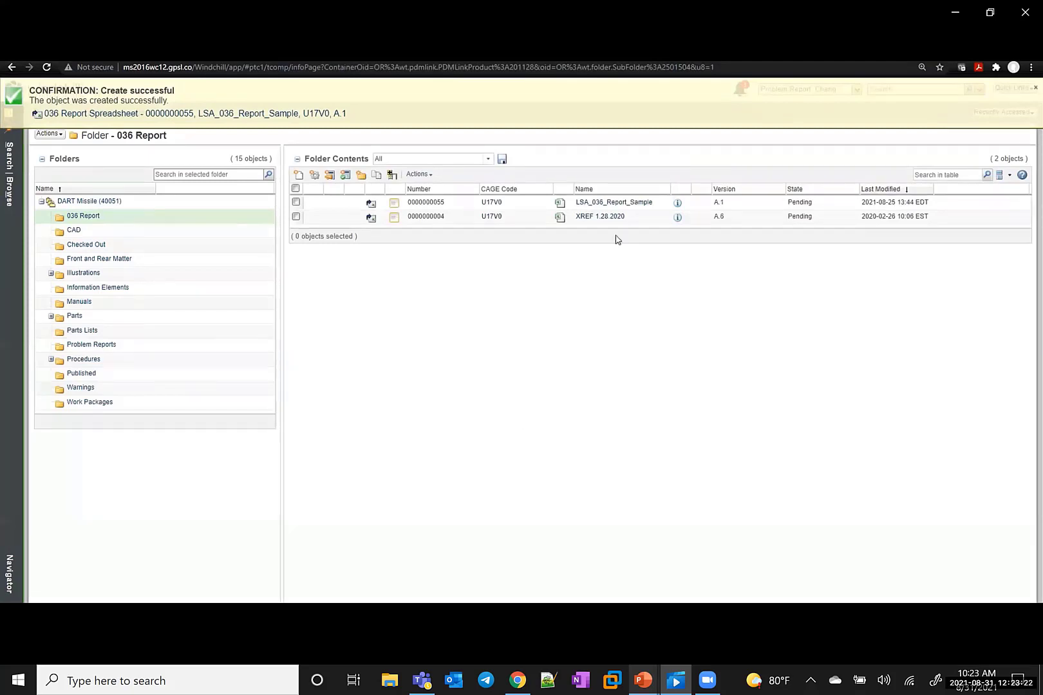
Check out and edit the LSA_036_Report_Sample document, keep the server copy of its file without uploading, and check it in.
left_click(608, 203)
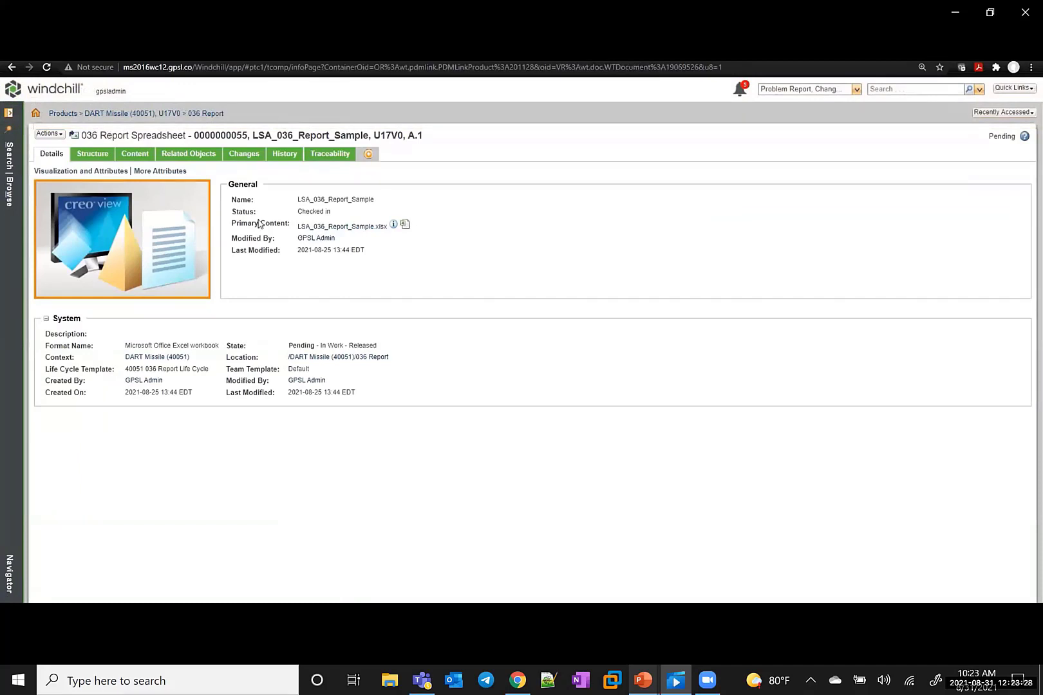
left_click(57, 134)
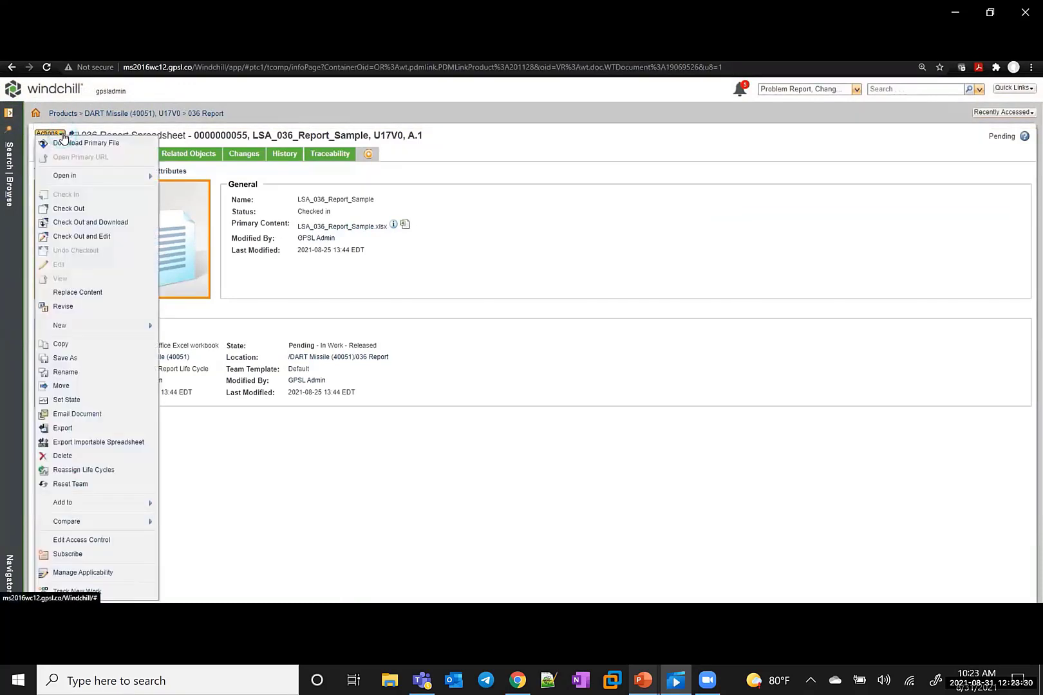
left_click(67, 236)
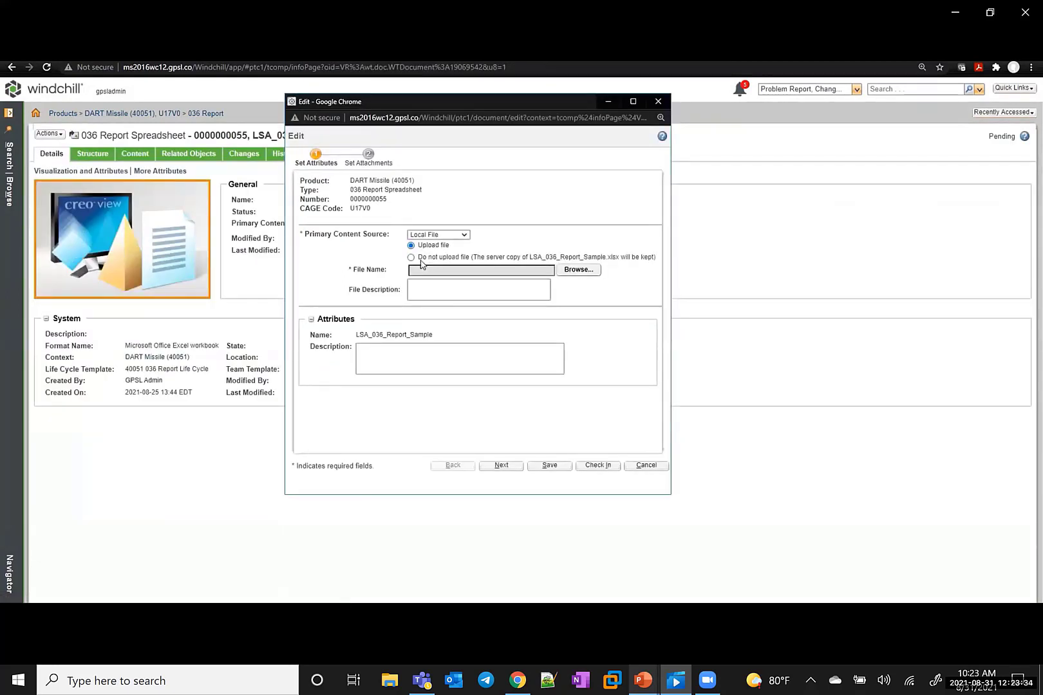
left_click(412, 258)
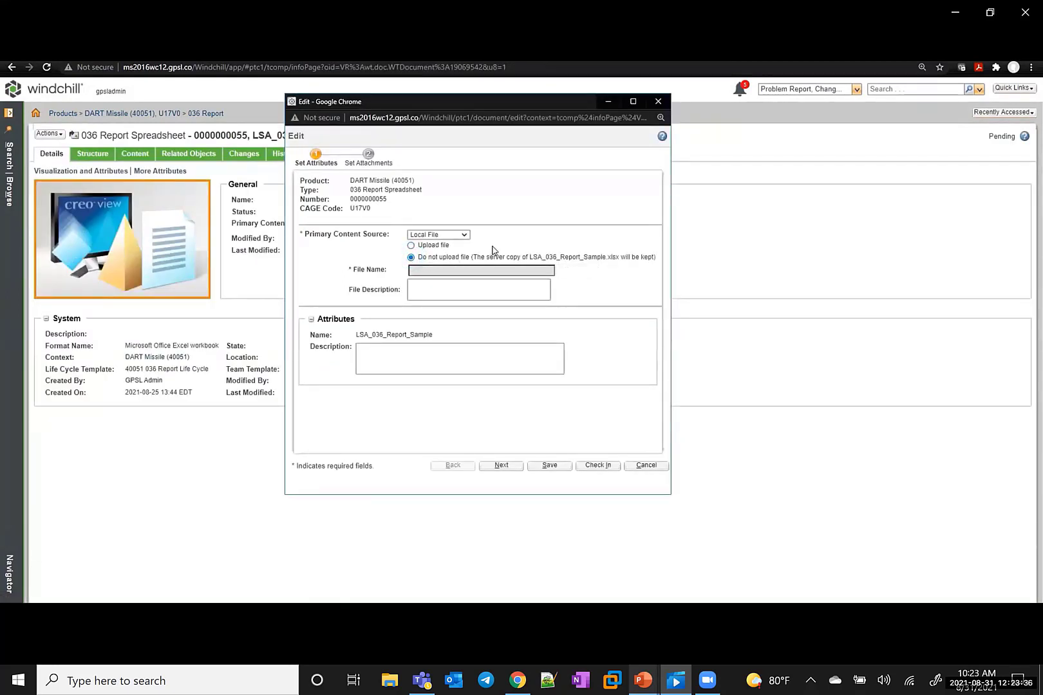
left_click(596, 466)
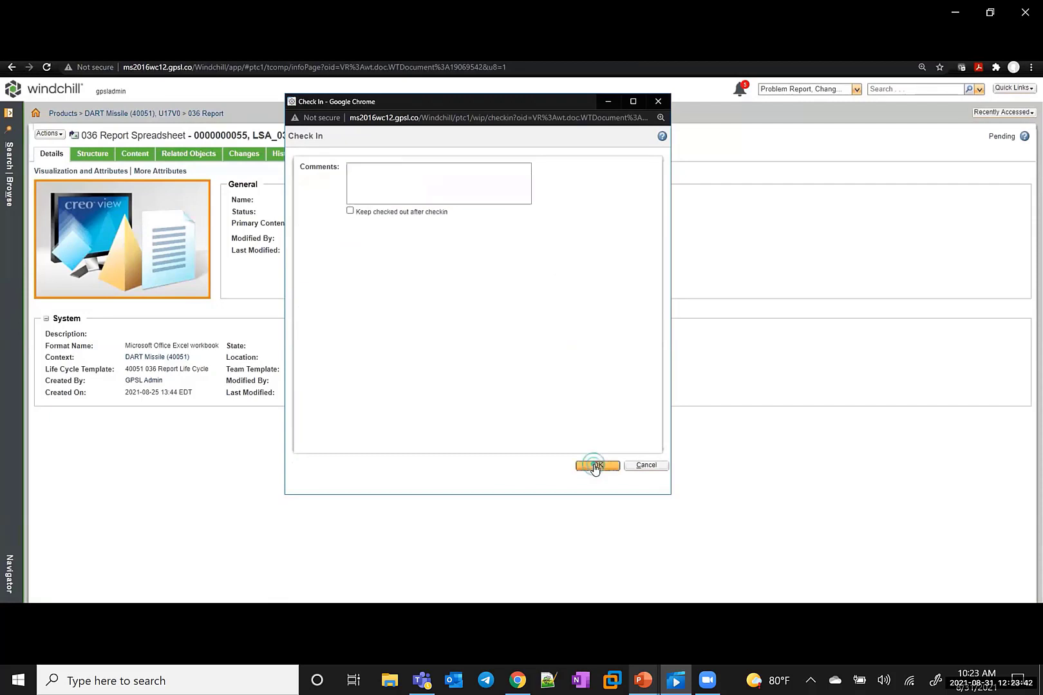
left_click(597, 466)
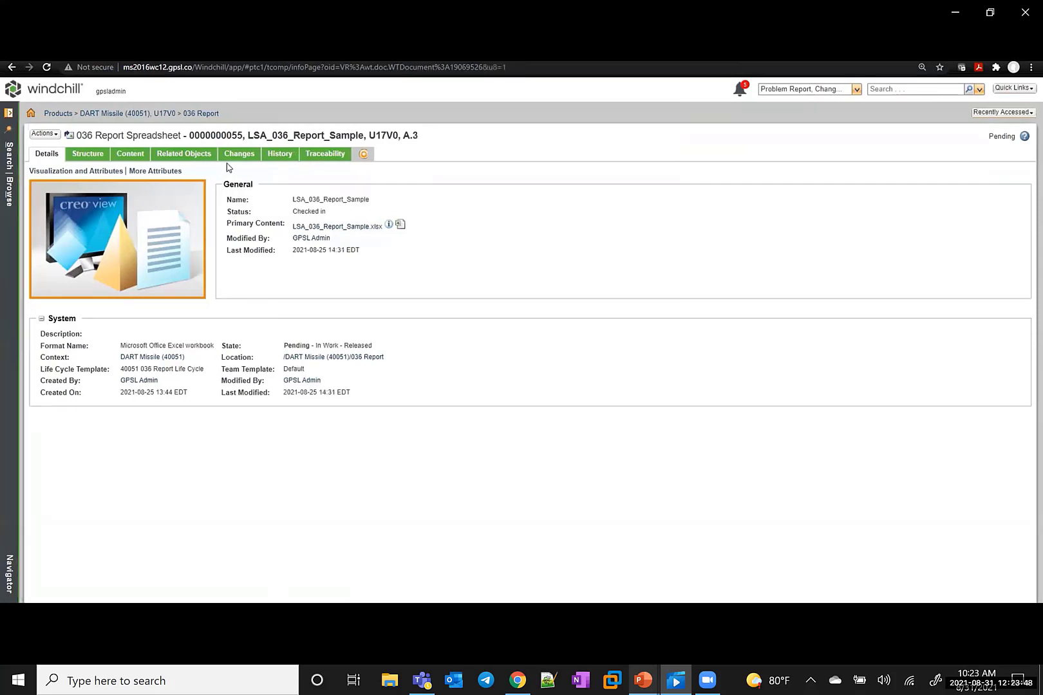
left_click(9, 183)
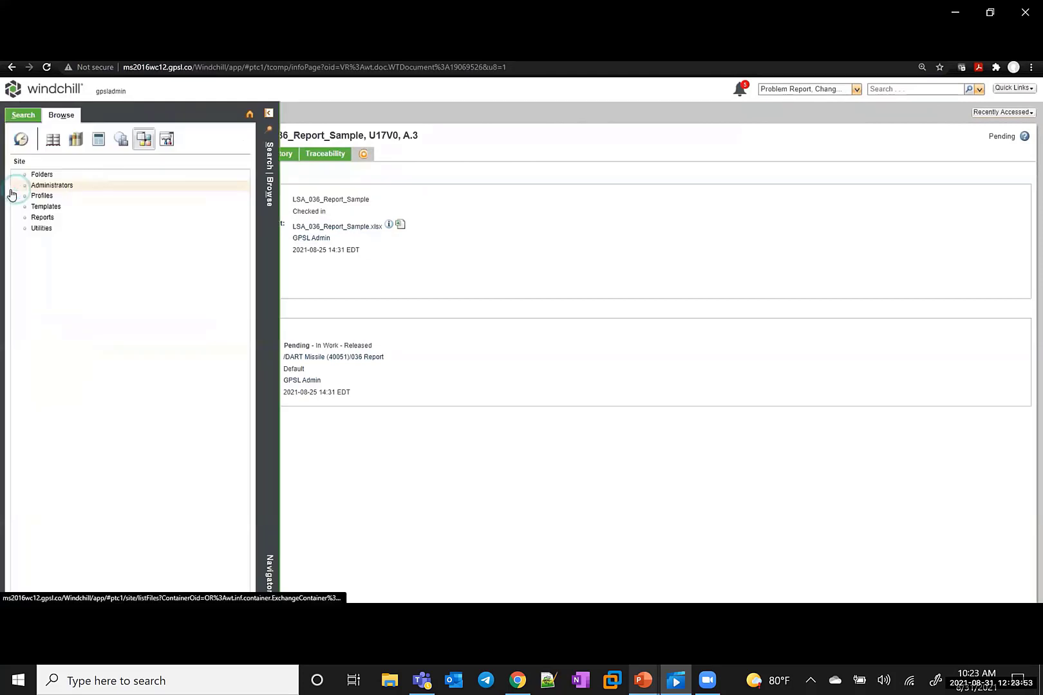
left_click(53, 139)
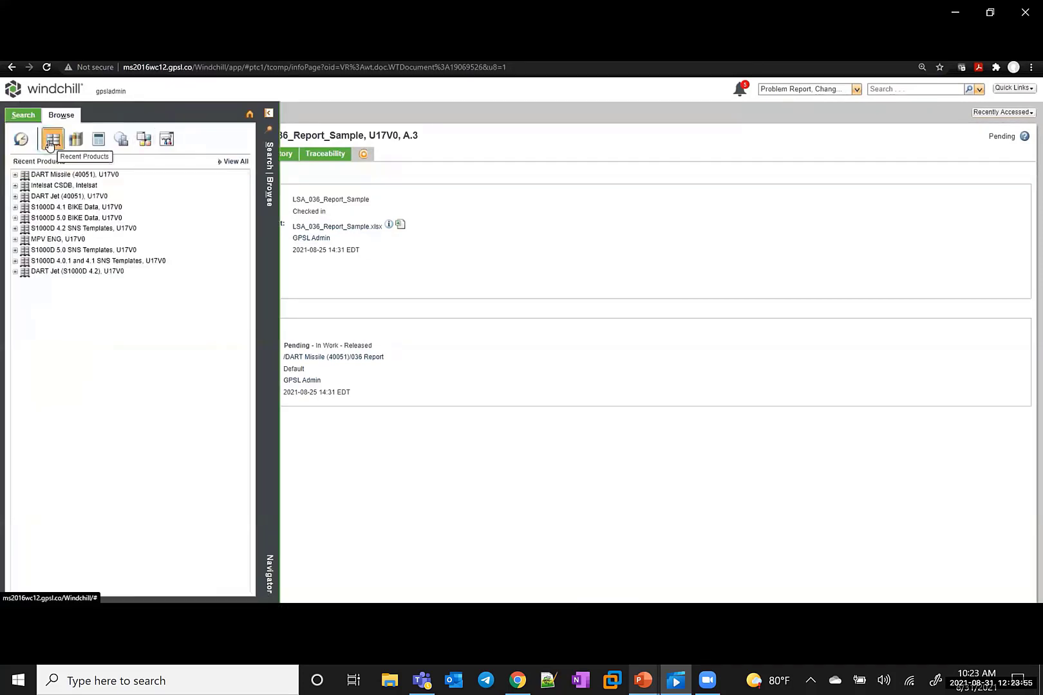
left_click(15, 175)
left_click(51, 219)
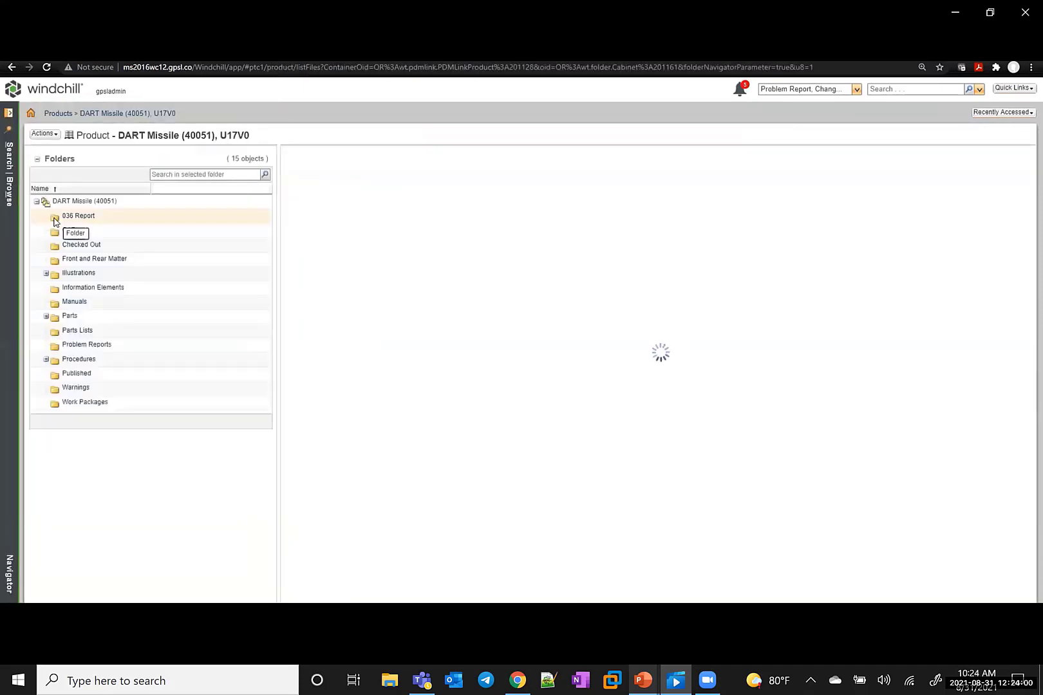
left_click(78, 331)
left_click(582, 531)
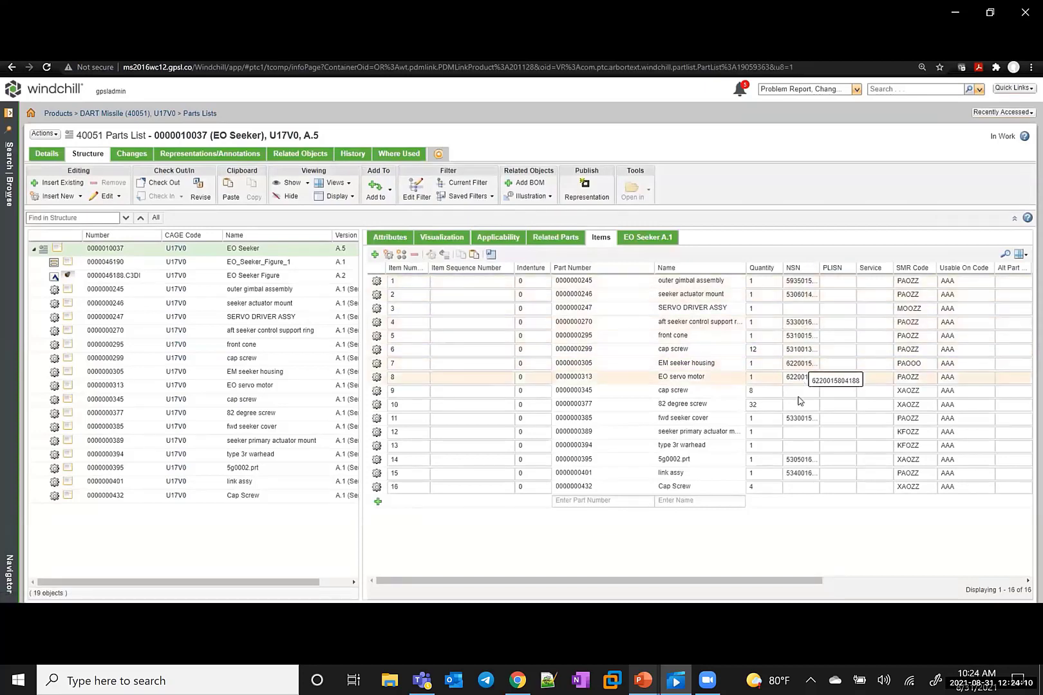
left_click(802, 581)
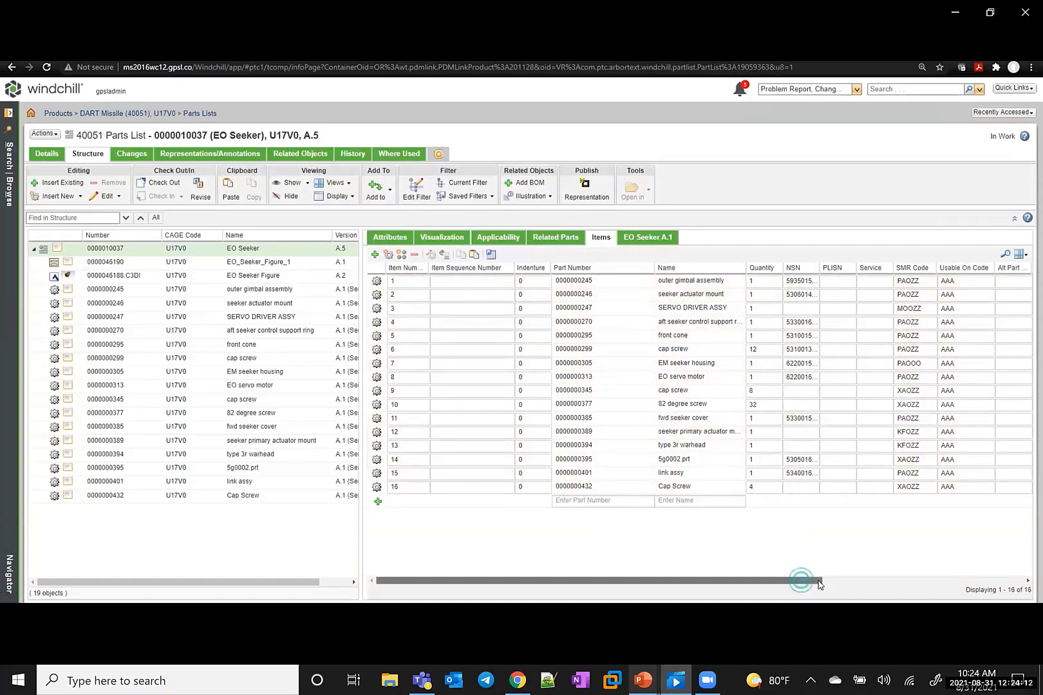
left_click_drag(818, 583, 935, 638)
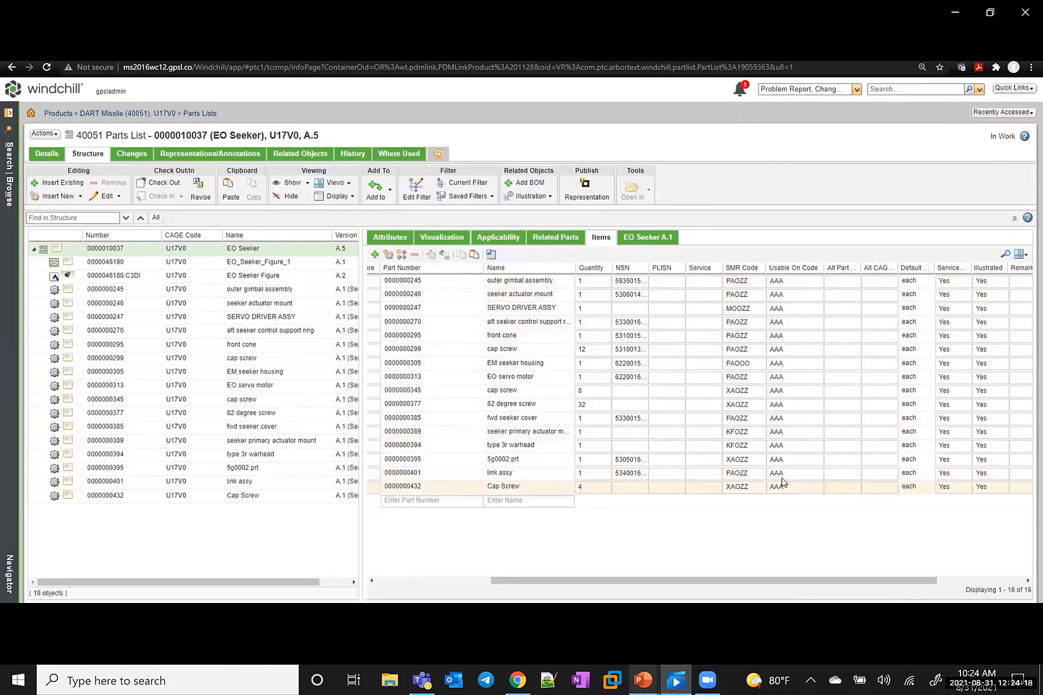
Open the TM-123456789 publication structure from the DART Missile product's publication structures.
left_click(10, 193)
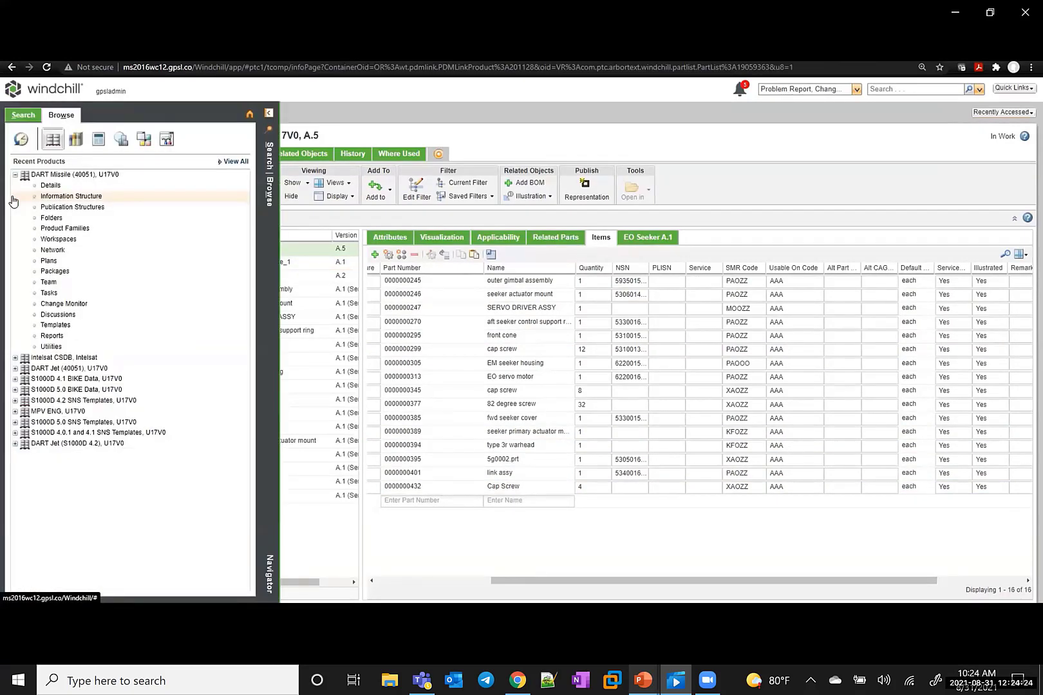
left_click(52, 207)
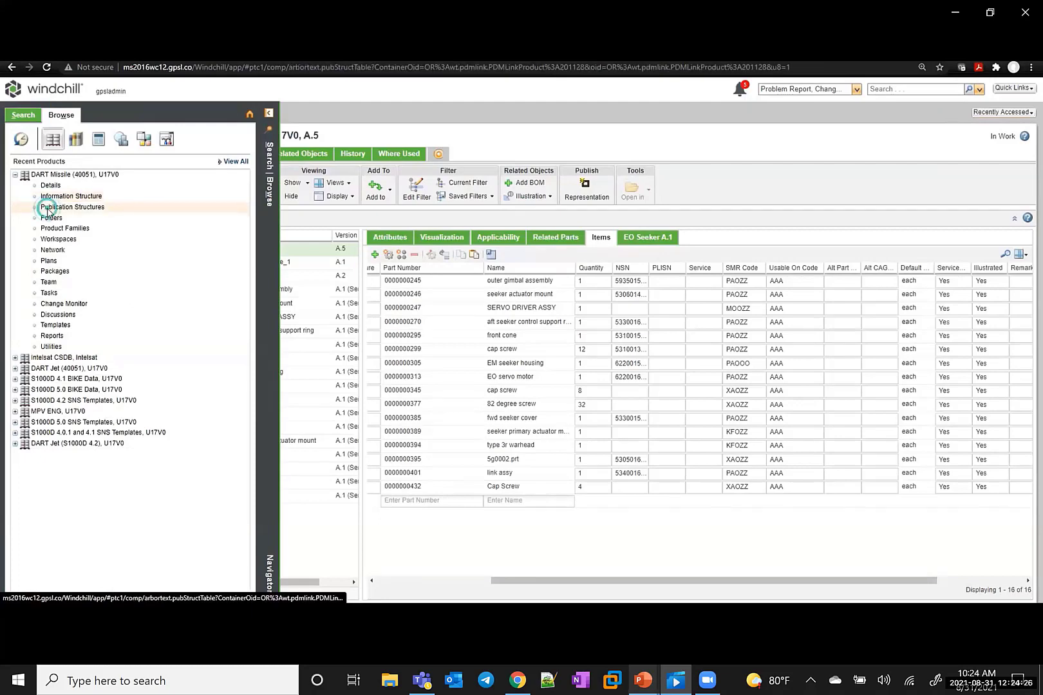
left_click(190, 212)
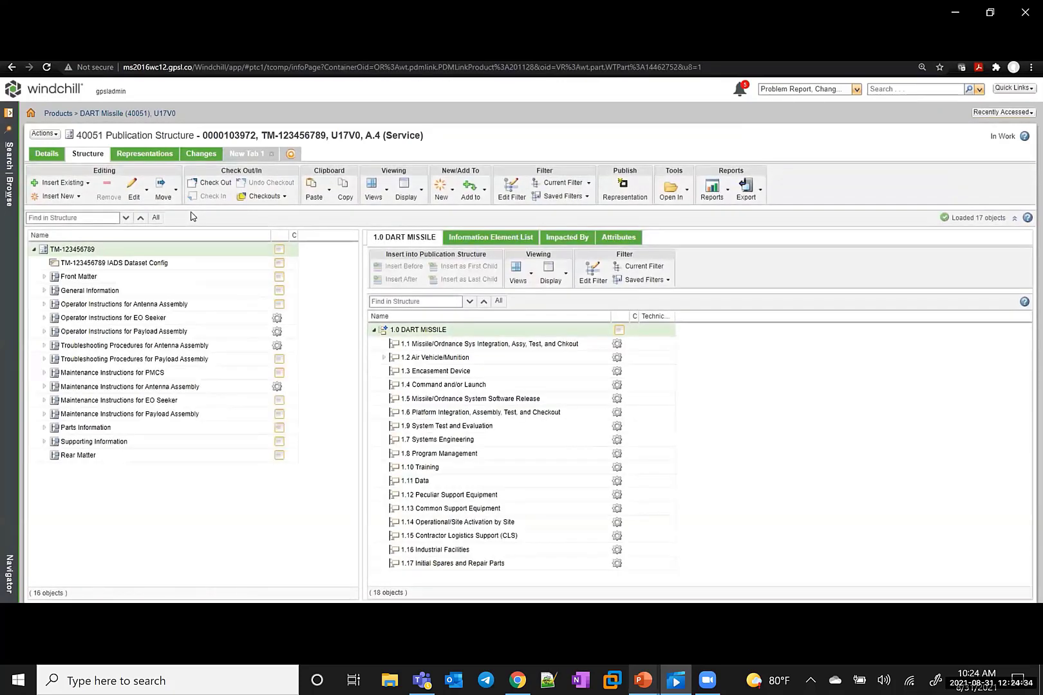
Publish a representation of TM-123456789 named IADS using the 40051 IADS Output rule and submit the publish job.
left_click(624, 198)
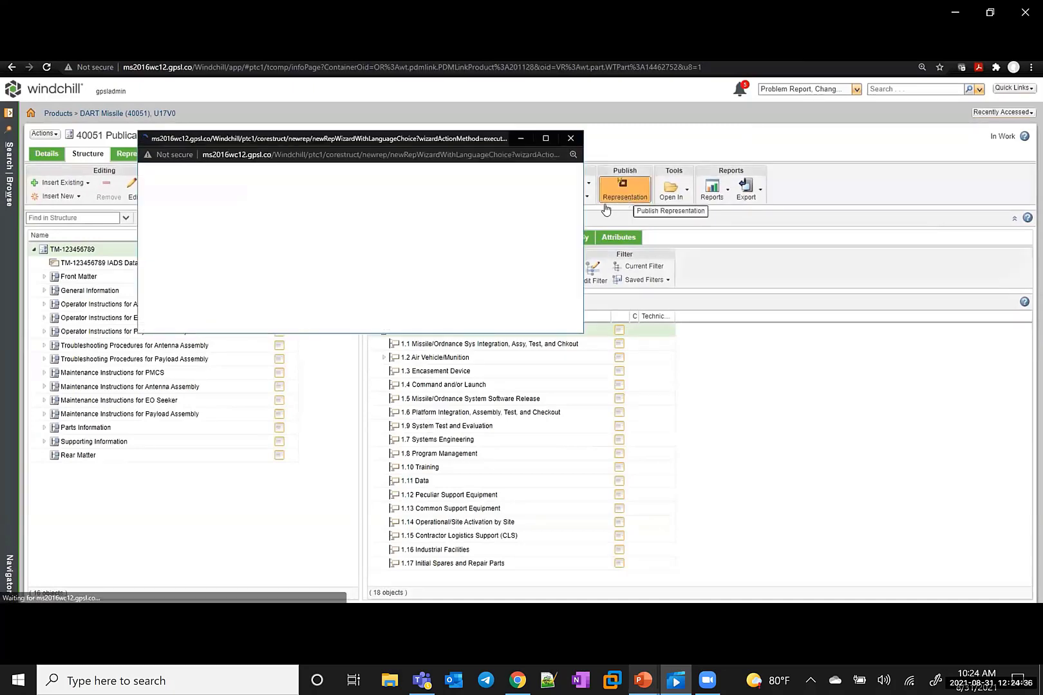
left_click(301, 273)
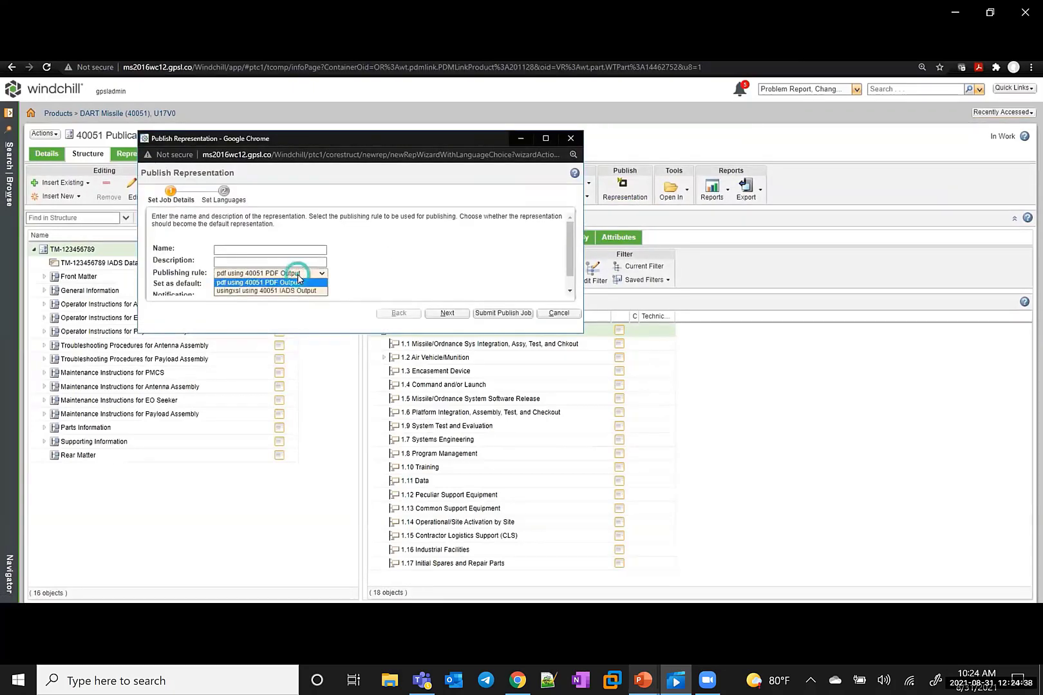
left_click(283, 287)
left_click(285, 251)
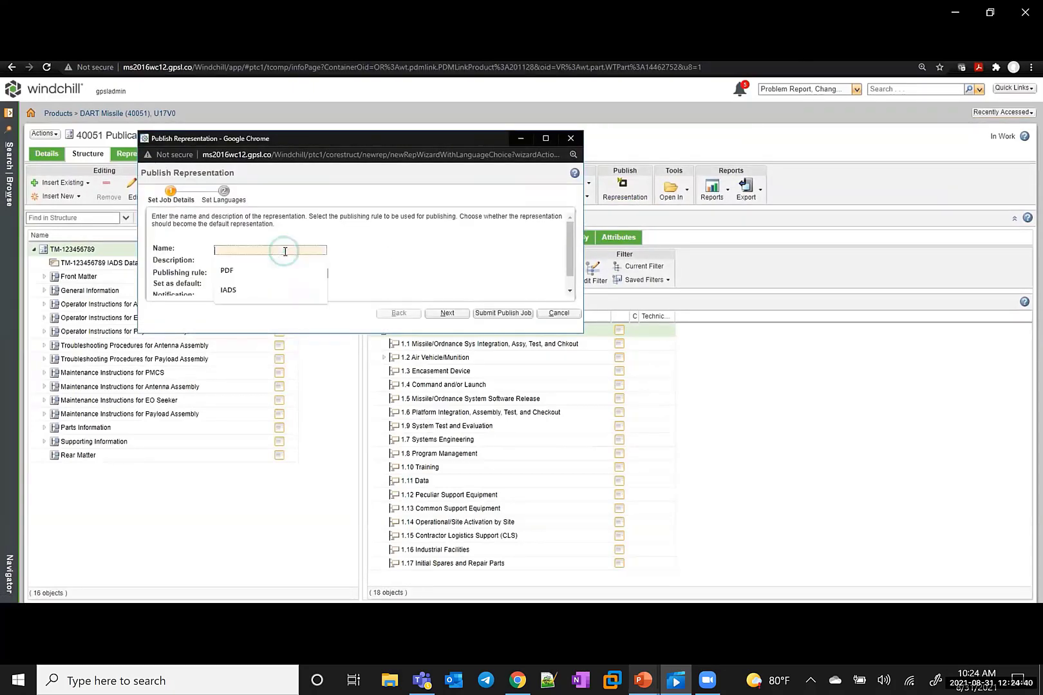
left_click(281, 289)
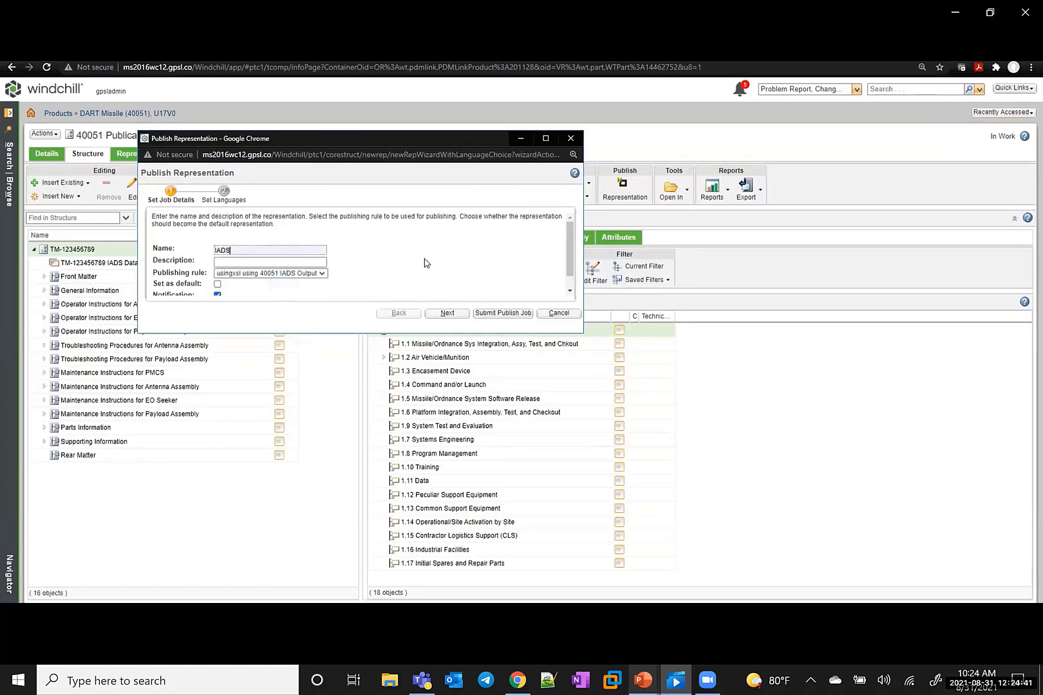
left_click(510, 313)
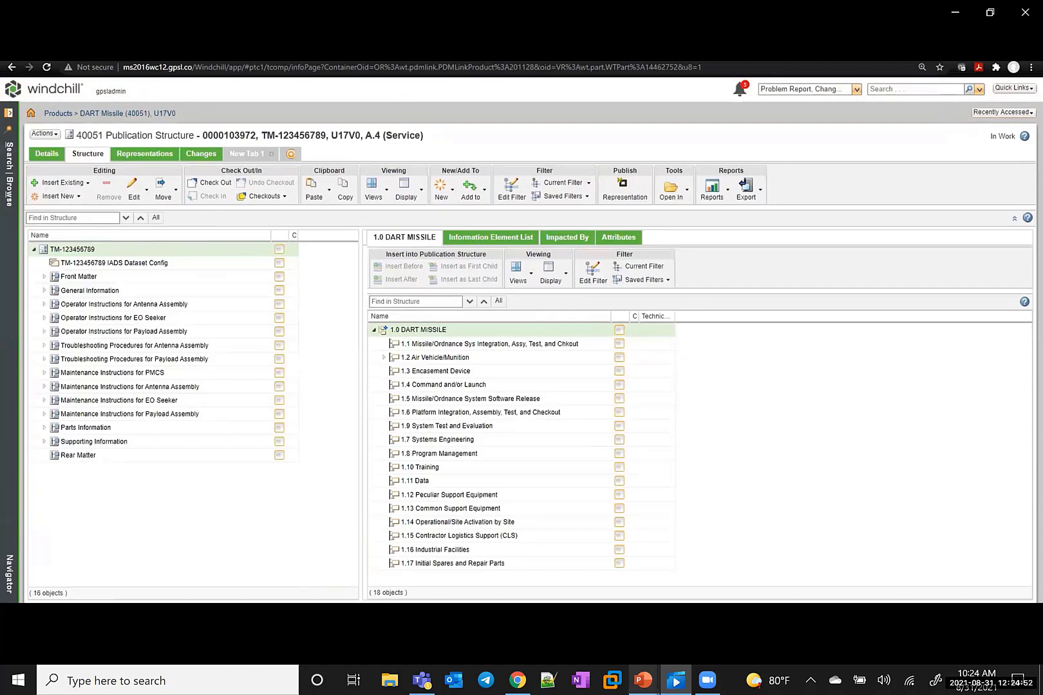
Switch to the IADS viewer, expand Parts Information and open the EO Seeker [WP 001] parts list.
left_click(979, 57)
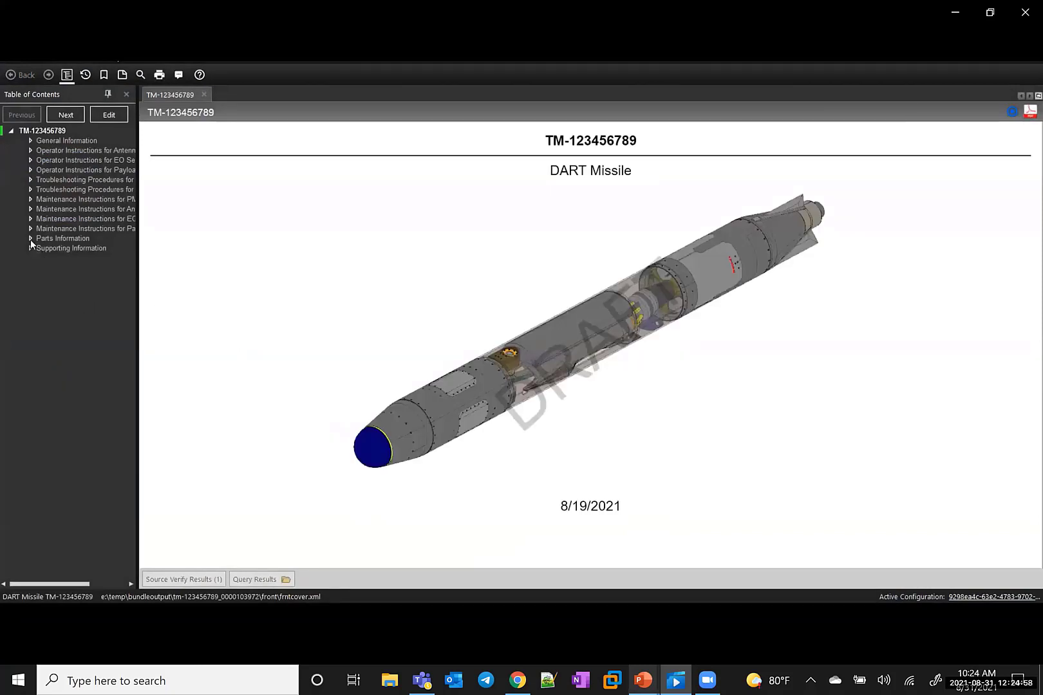
left_click(31, 239)
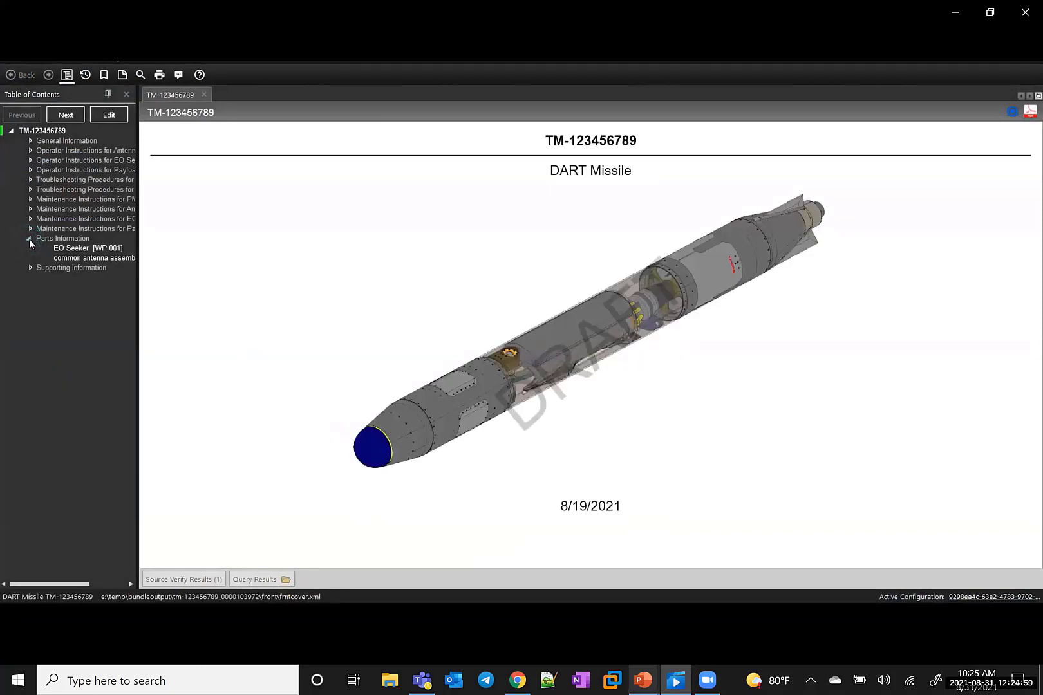
left_click(71, 249)
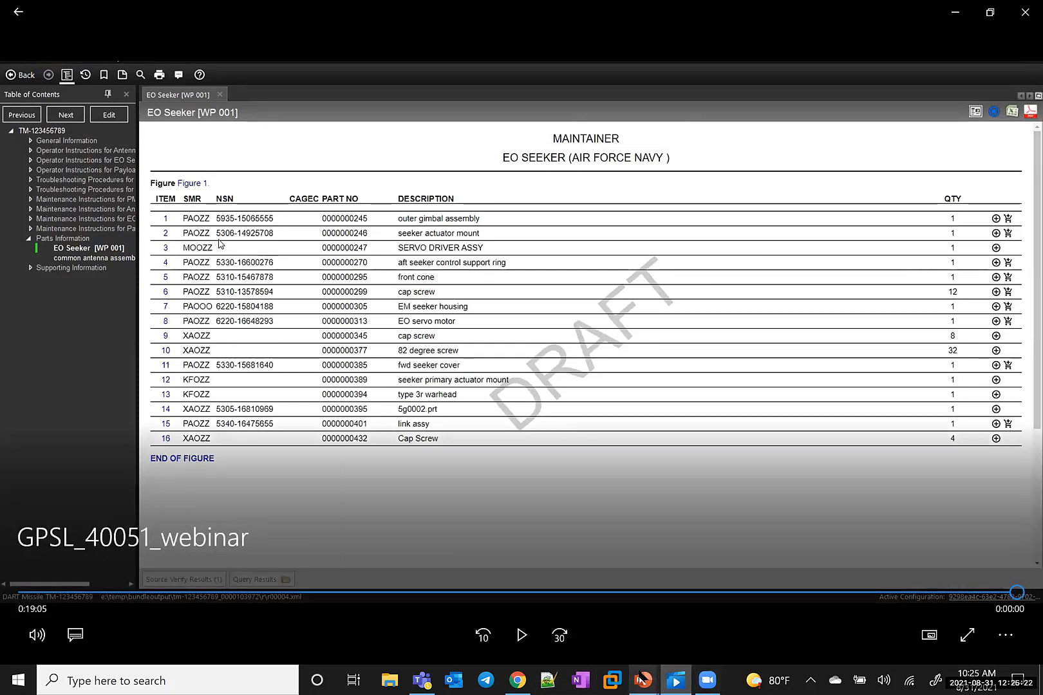
Switch to the running PowerPoint slide show and advance from the demo outline to the Our team slide.
mouse_move(643, 681)
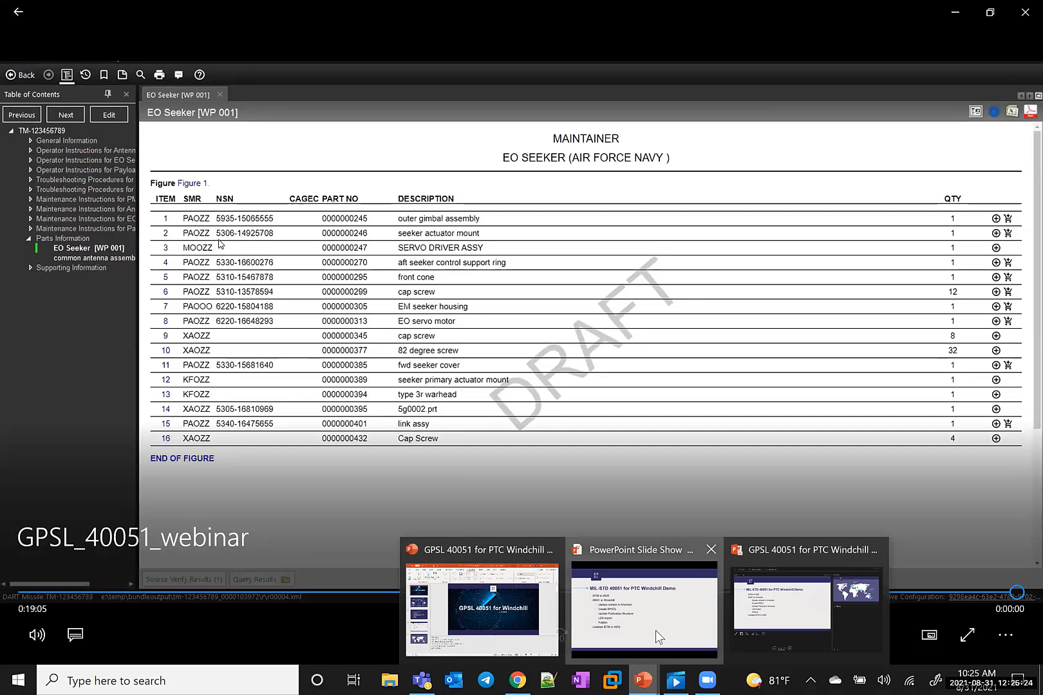
left_click(656, 631)
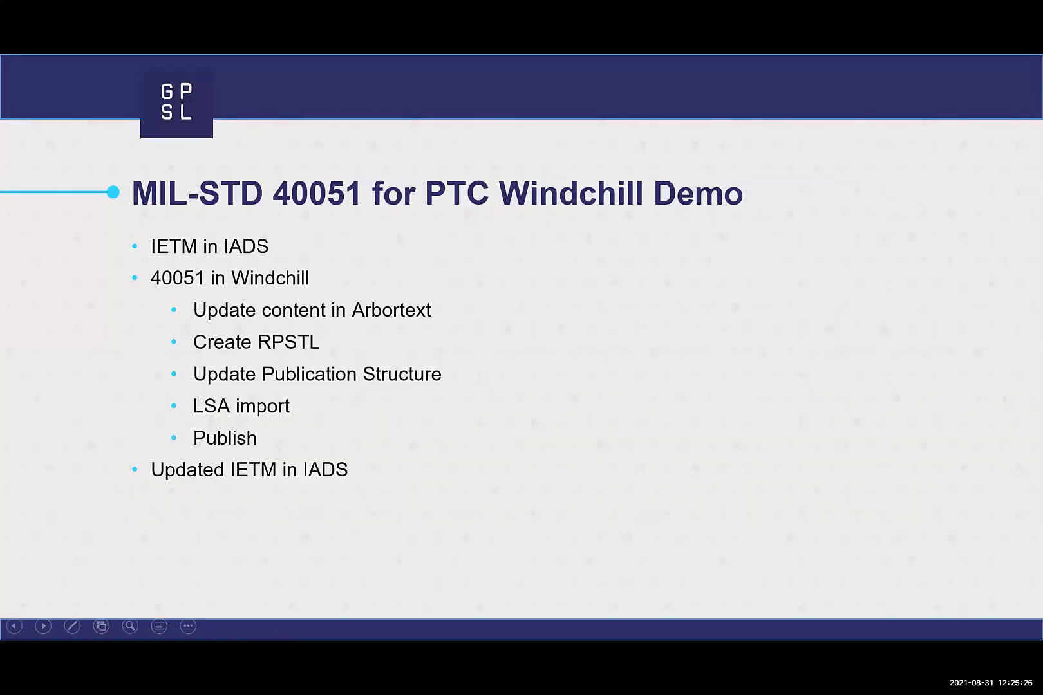
key("Right")
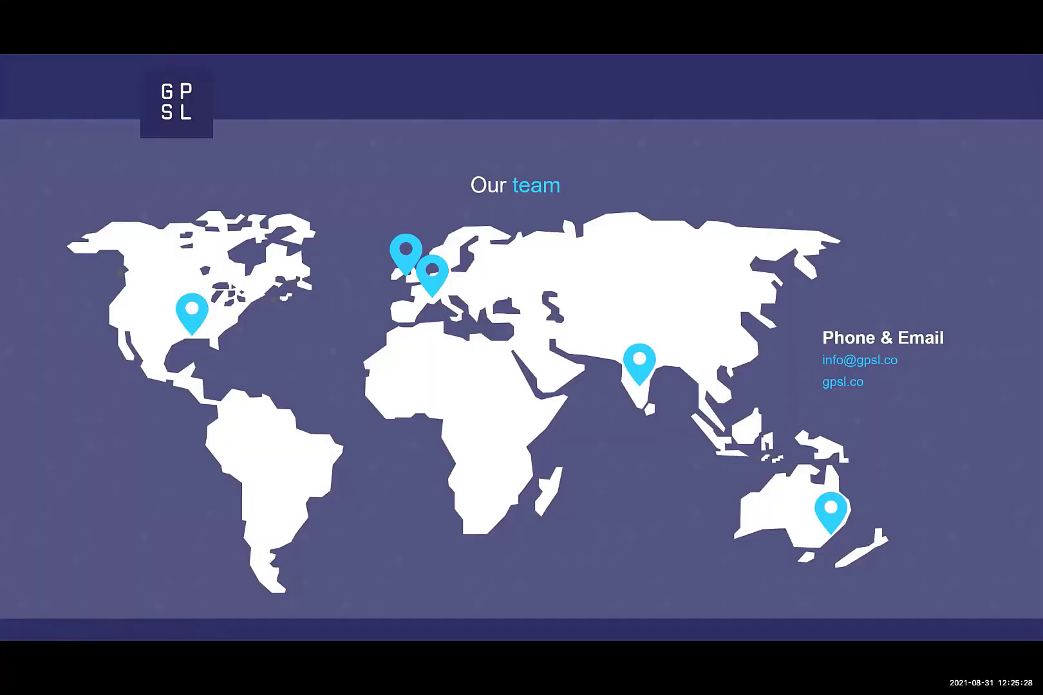